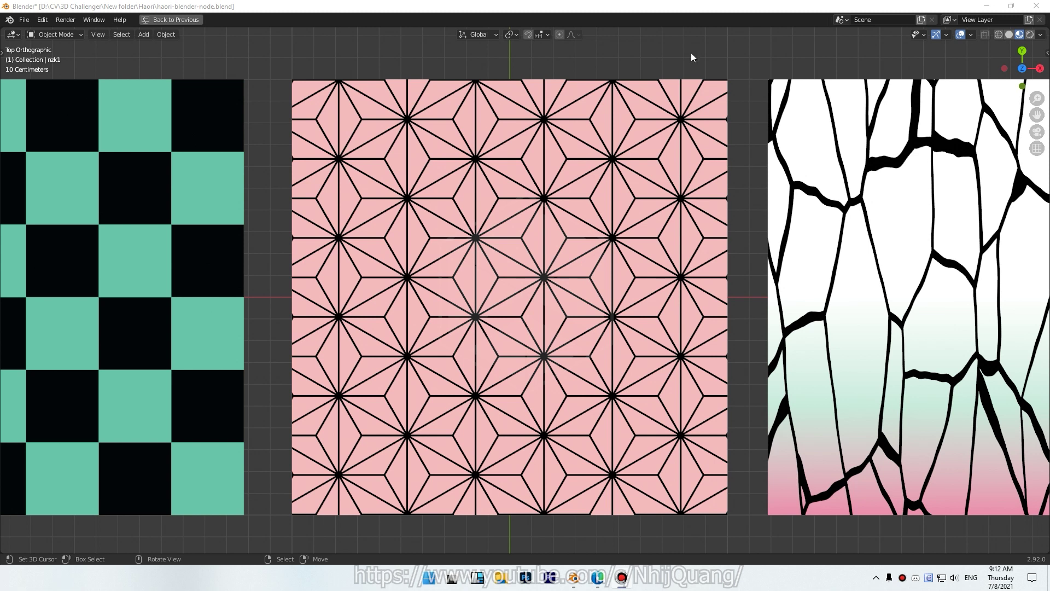
# Bring Blender into focus with the Plane's new material and rzk2.PNG reference open
pyautogui.click(706, 5)
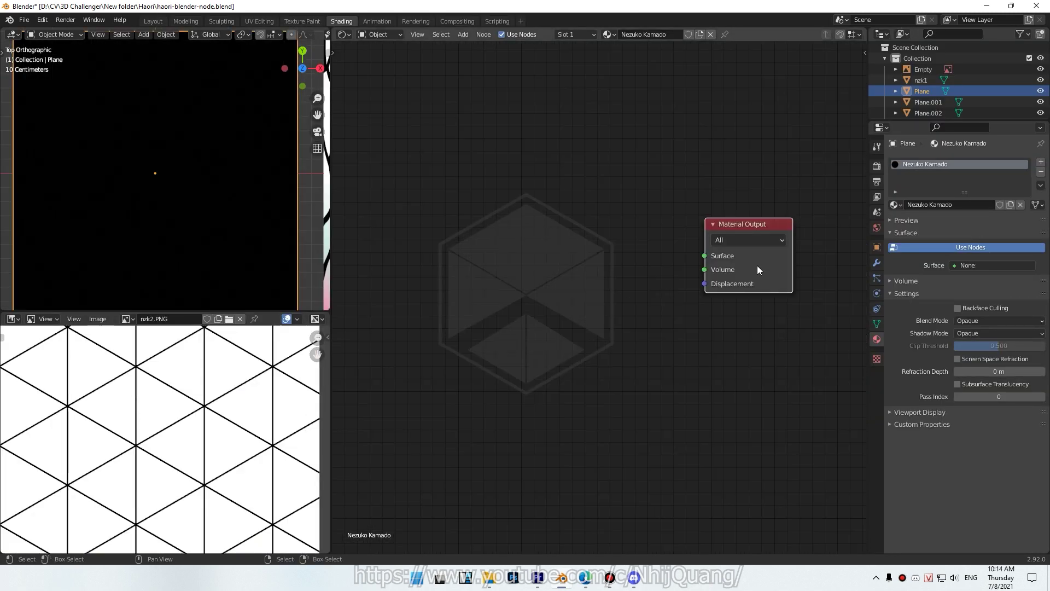
pyautogui.scroll(1, 200, 434)
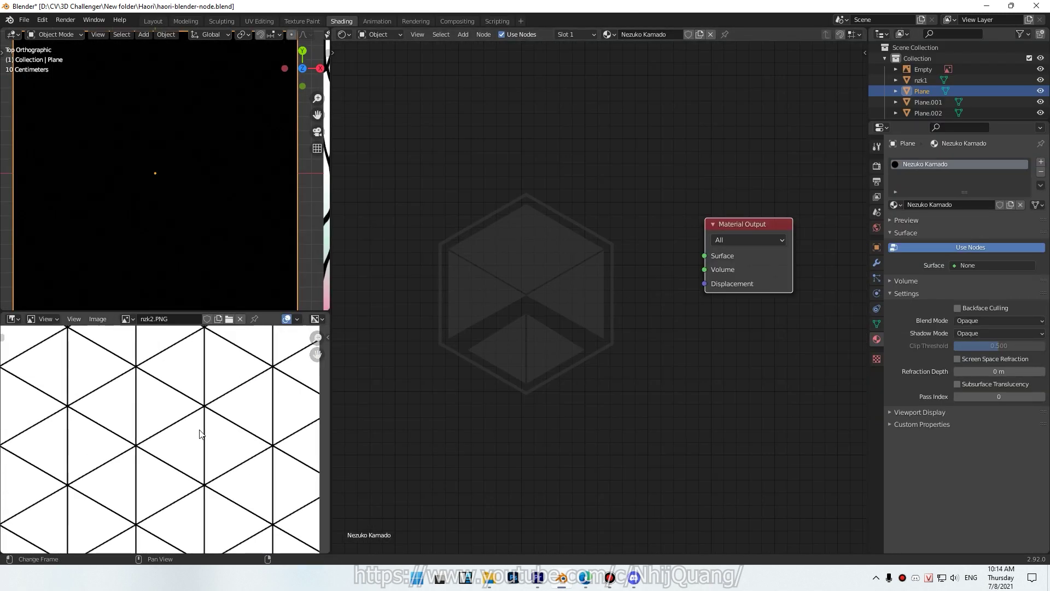
# Add a Wave Texture node and link its Color to the Material Output Surface
pyautogui.scroll(-1, 200, 434)
pyautogui.hotkey('shift', 'a')
pyautogui.click(586, 257)
pyautogui.write('a')
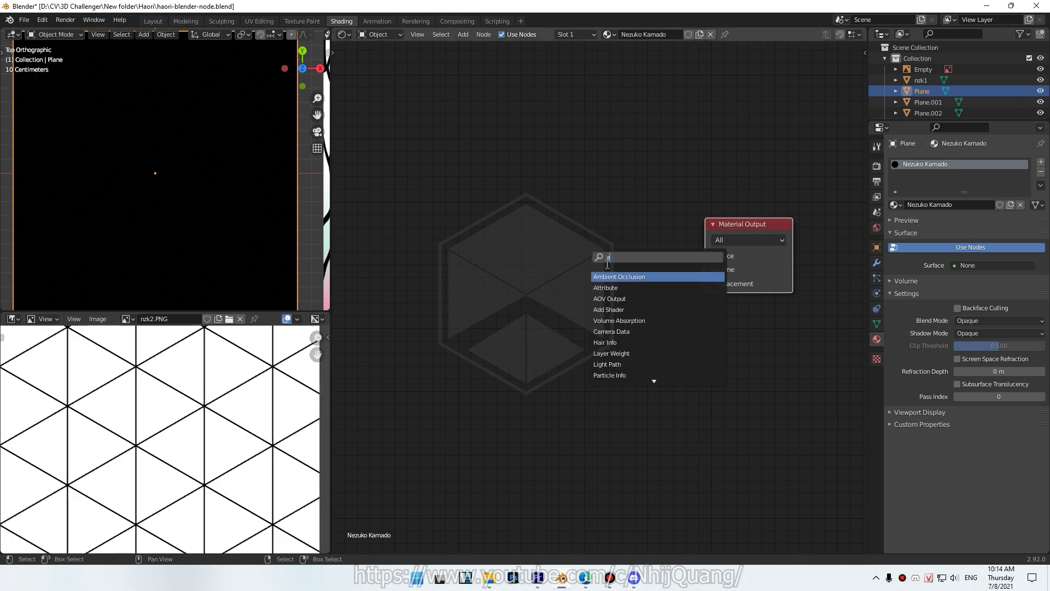
pyautogui.press('BackSpace')
pyautogui.write('wa')
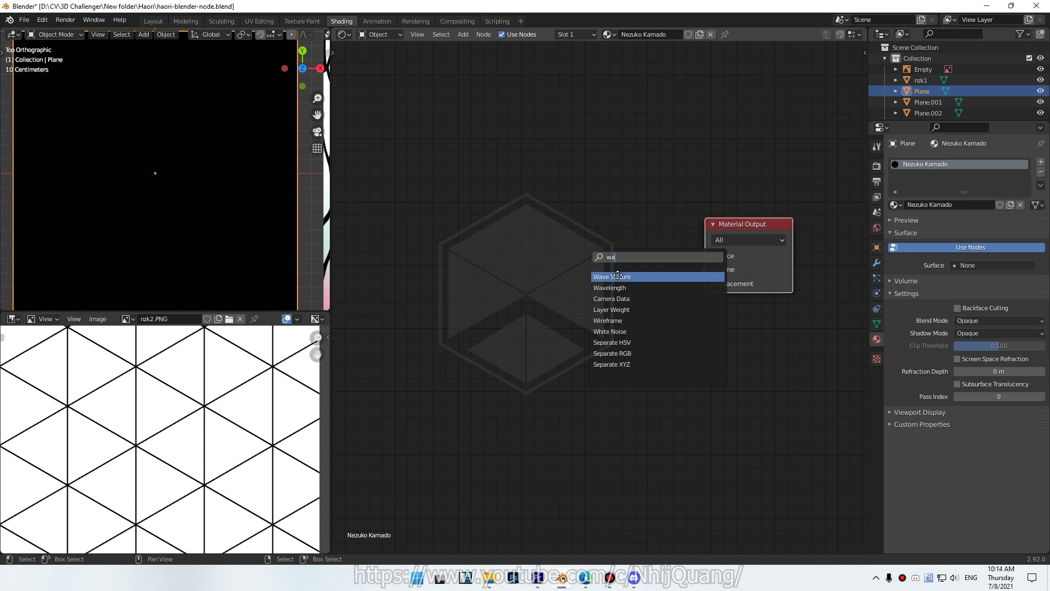
pyautogui.click(619, 276)
pyautogui.moveTo(641, 200); pyautogui.dragTo(711, 257)
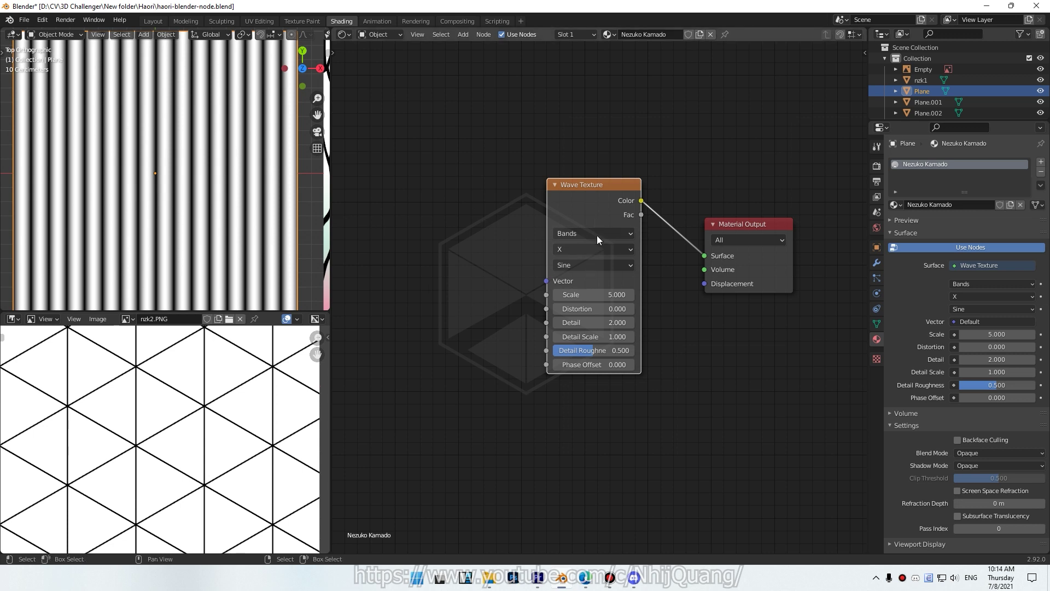
# Switch the wave profile from Sine to Triangle and attach Mapping and Texture Coordinate nodes
pyautogui.click(598, 264)
pyautogui.click(598, 307)
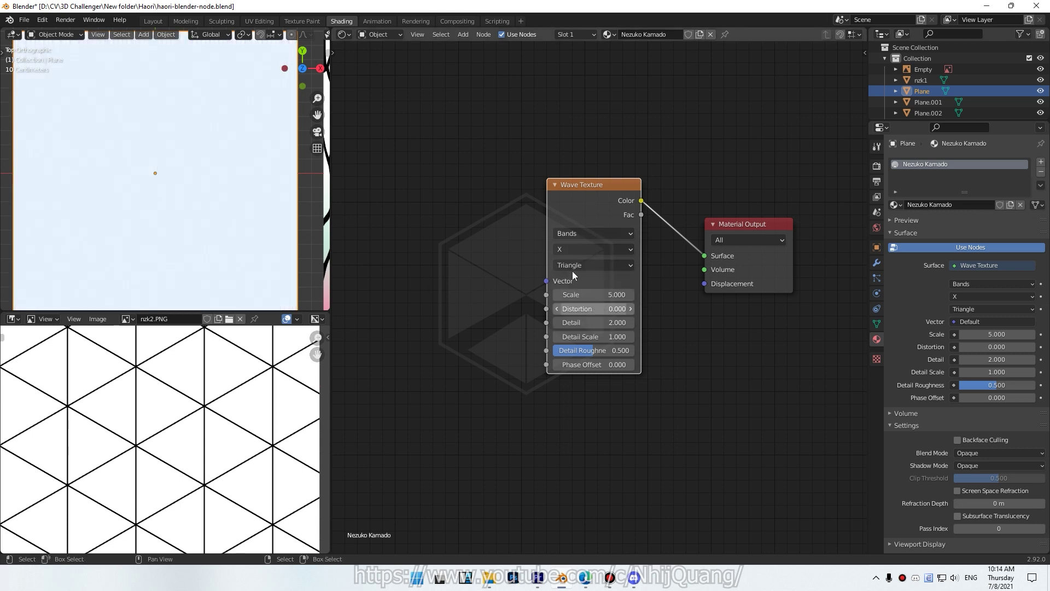
pyautogui.scroll(-1, 581, 265)
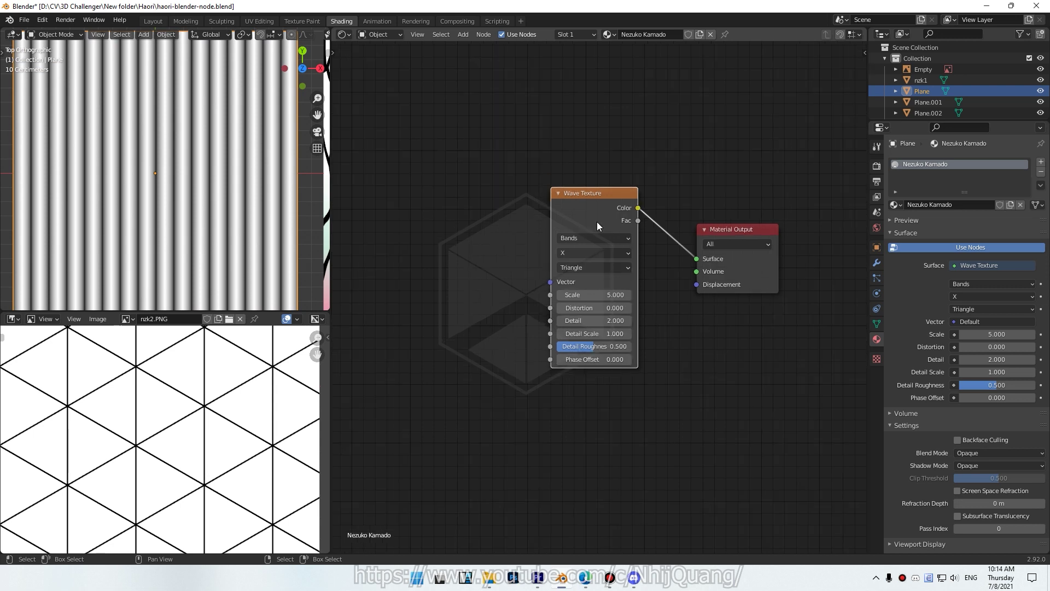
pyautogui.hotkey('ctrl', 't')
# Feed the Mapping node's Vector from the Texture Coordinate Object output
pyautogui.scroll(-2, 556, 268)
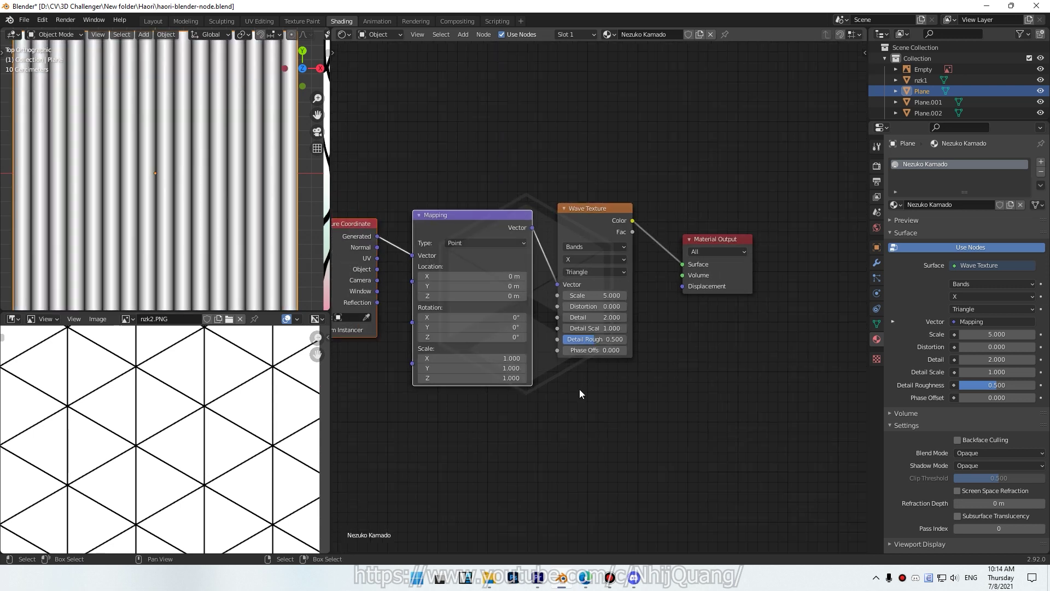
pyautogui.moveTo(399, 268); pyautogui.dragTo(500, 266, button='middle')
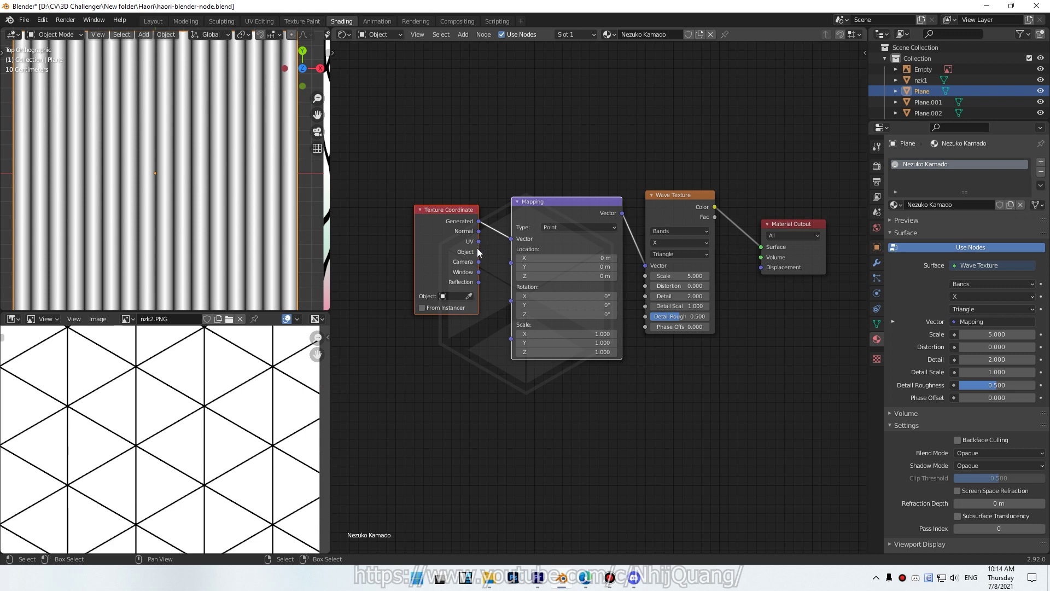
pyautogui.moveTo(479, 251)
pyautogui.mouseDown()
pyautogui.moveTo(511, 239)
pyautogui.moveTo(548, 246)
pyautogui.mouseUp()
pyautogui.moveTo(588, 212); pyautogui.dragTo(558, 184)
# Lower the Wave Texture Scale from 5 to 1 for wider stripes
pyautogui.scroll(1, 555, 257)
pyautogui.scroll(2, 555, 257)
pyautogui.click(715, 265)
pyautogui.write('1')
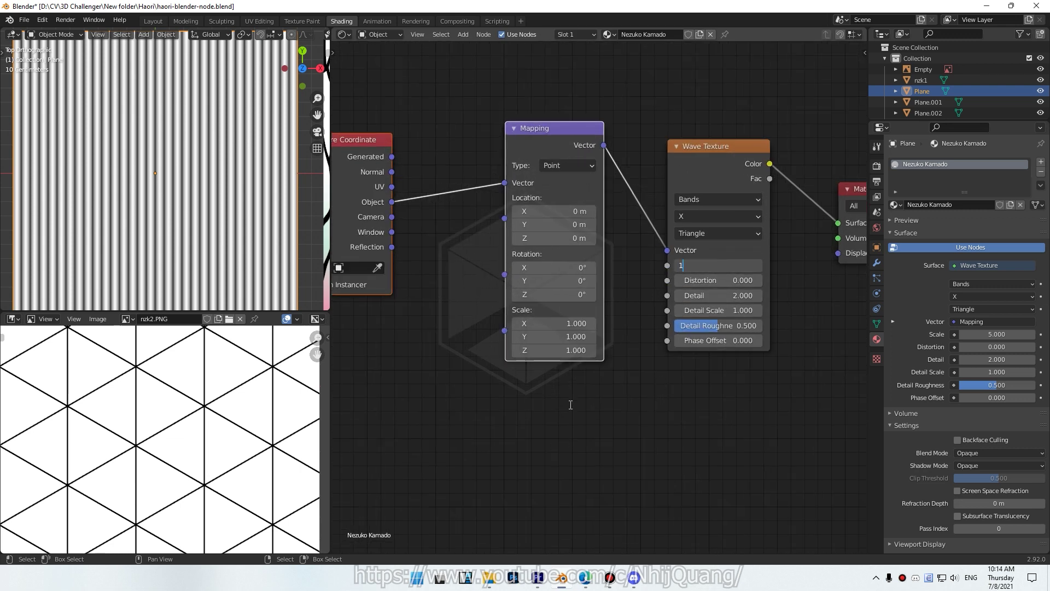
pyautogui.press('Return')
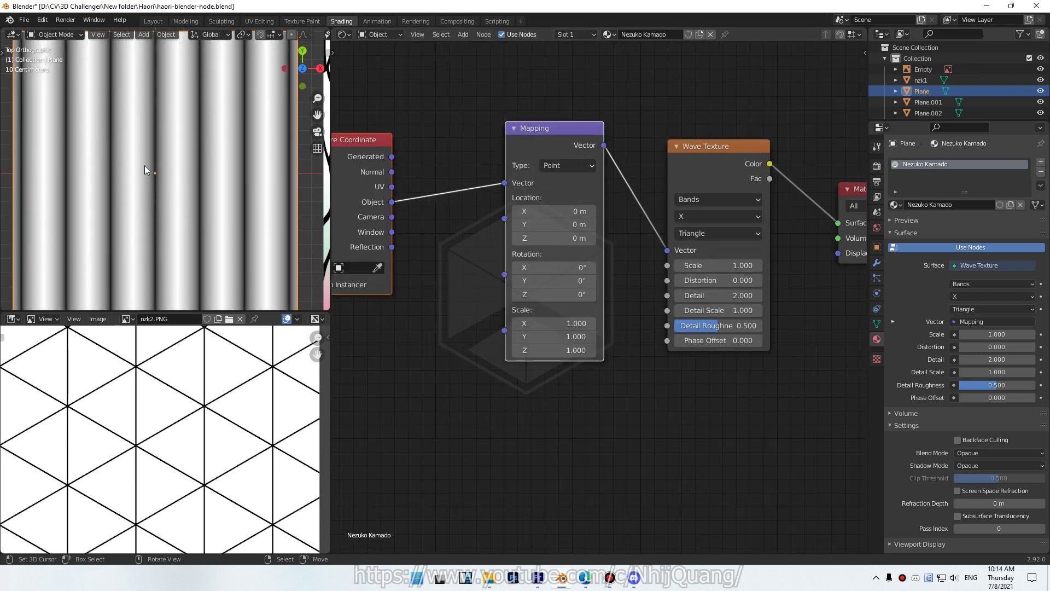
pyautogui.scroll(-2, 629, 372)
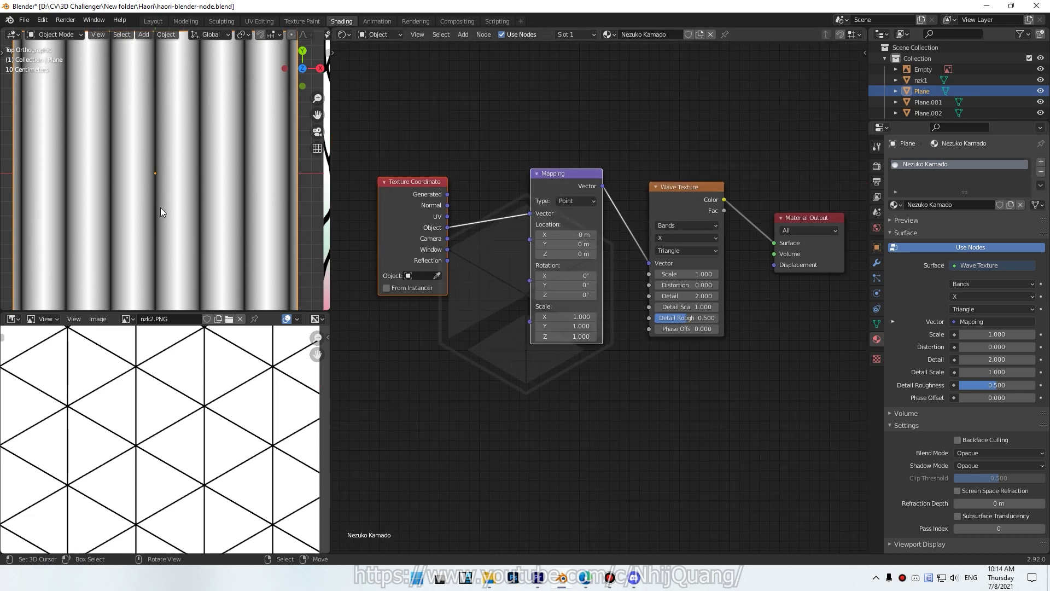
pyautogui.scroll(-1, 445, 352)
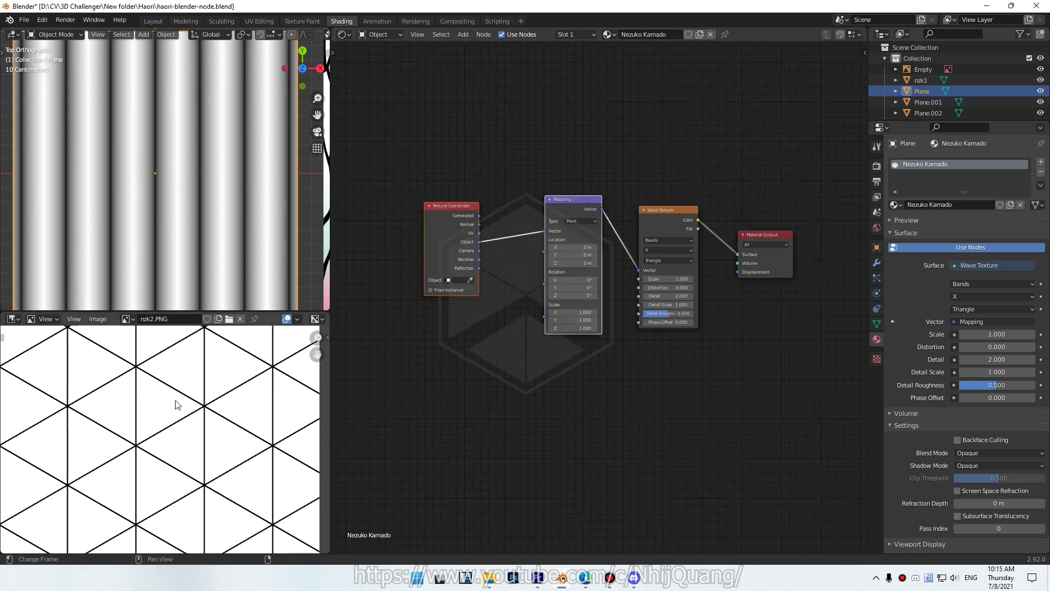
pyautogui.scroll(-1, 659, 403)
pyautogui.moveTo(659, 403); pyautogui.dragTo(626, 356, button='middle')
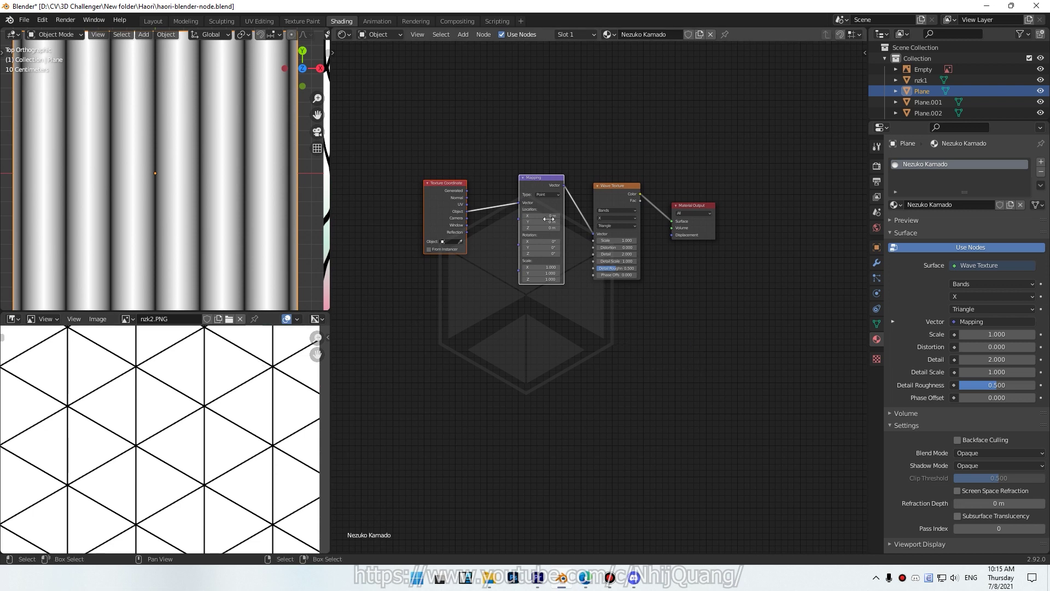
# Duplicate the Mapping and Wave Texture pair below the original
pyautogui.moveTo(446, 205)
pyautogui.mouseDown()
pyautogui.moveTo(427, 209)
pyautogui.moveTo(411, 270)
pyautogui.mouseUp()
pyautogui.moveTo(631, 200); pyautogui.dragTo(614, 197)
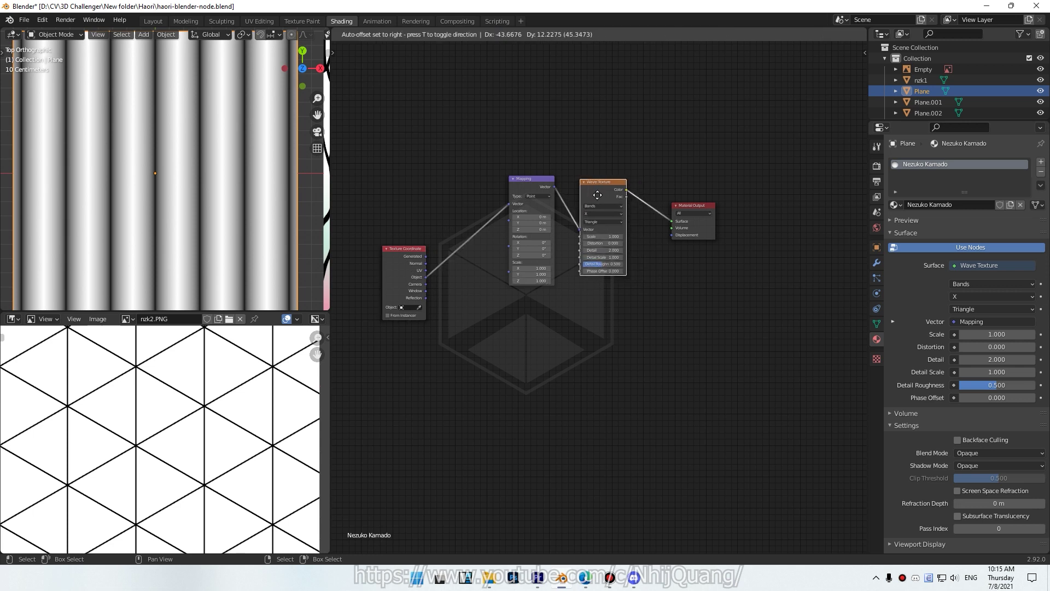
pyautogui.moveTo(599, 355); pyautogui.dragTo(498, 135)
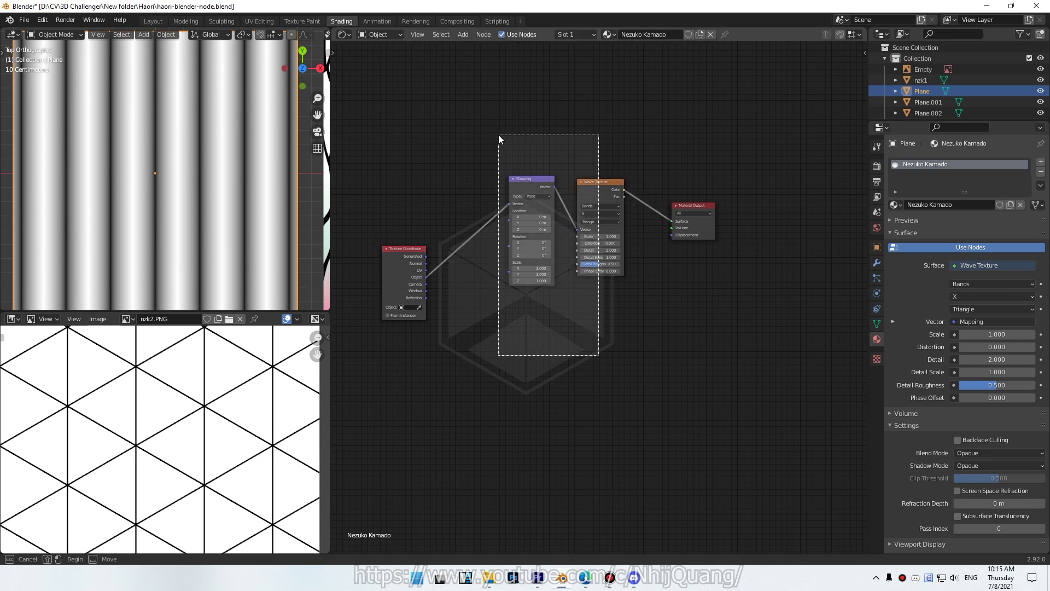
pyautogui.moveTo(592, 195); pyautogui.dragTo(575, 169)
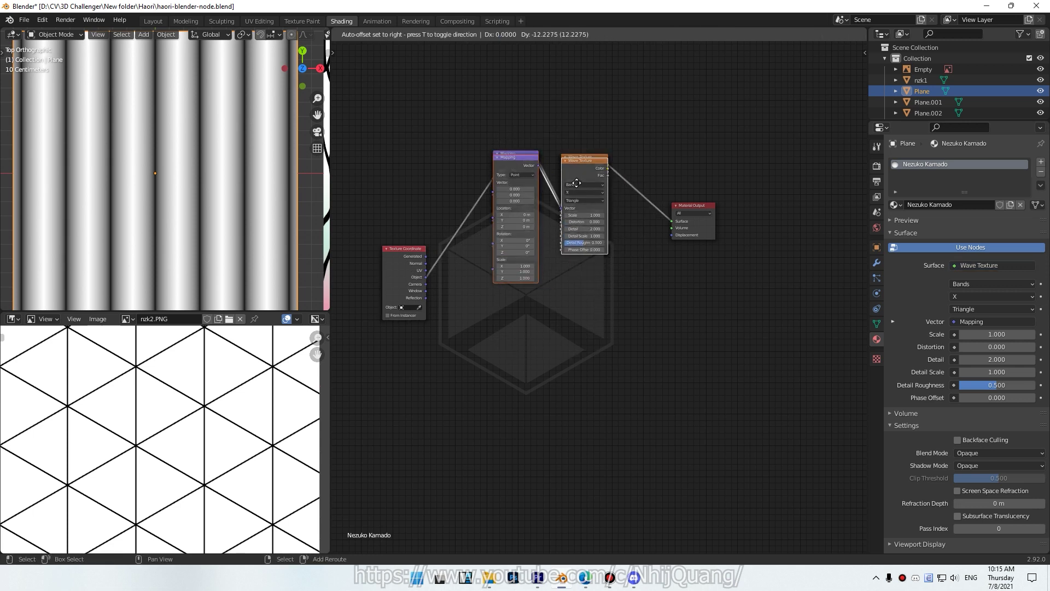
pyautogui.hotkey('shift', 'd')
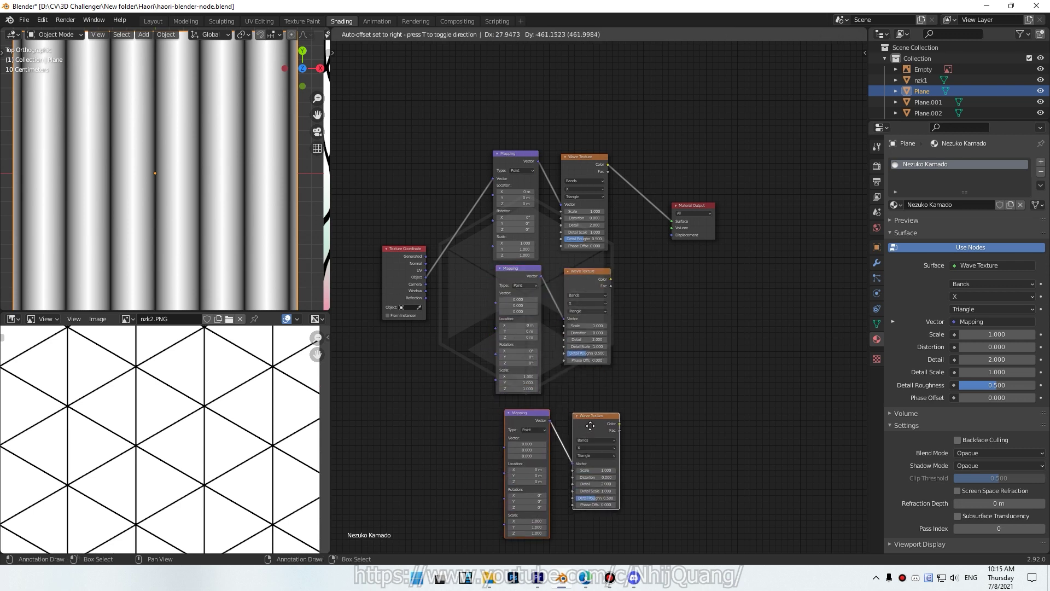
pyautogui.click(575, 497)
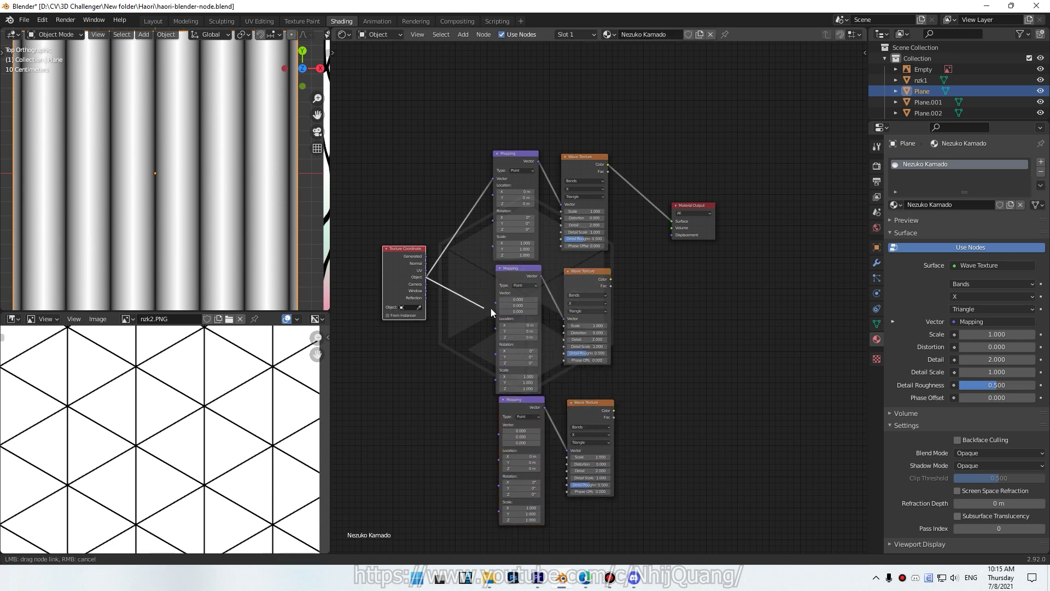
# Link Texture Coordinate Object to the middle and lower Mapping nodes, then preview the middle wave
pyautogui.moveTo(425, 276); pyautogui.dragTo(497, 292)
pyautogui.moveTo(424, 278); pyautogui.dragTo(498, 425)
pyautogui.moveTo(670, 497)
pyautogui.mouseDown()
pyautogui.moveTo(495, 405)
pyautogui.moveTo(514, 398)
pyautogui.mouseUp()
pyautogui.scroll(1, 559, 330)
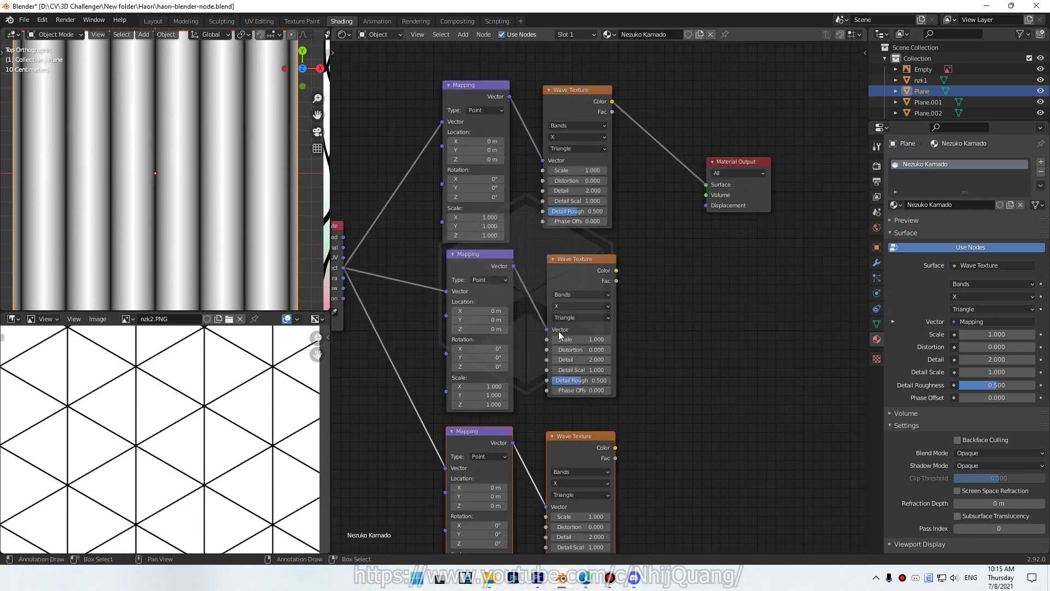
pyautogui.scroll(1, 623, 298)
pyautogui.scroll(2, 688, 267)
pyautogui.scroll(2, 692, 268)
pyautogui.scroll(-1, 693, 268)
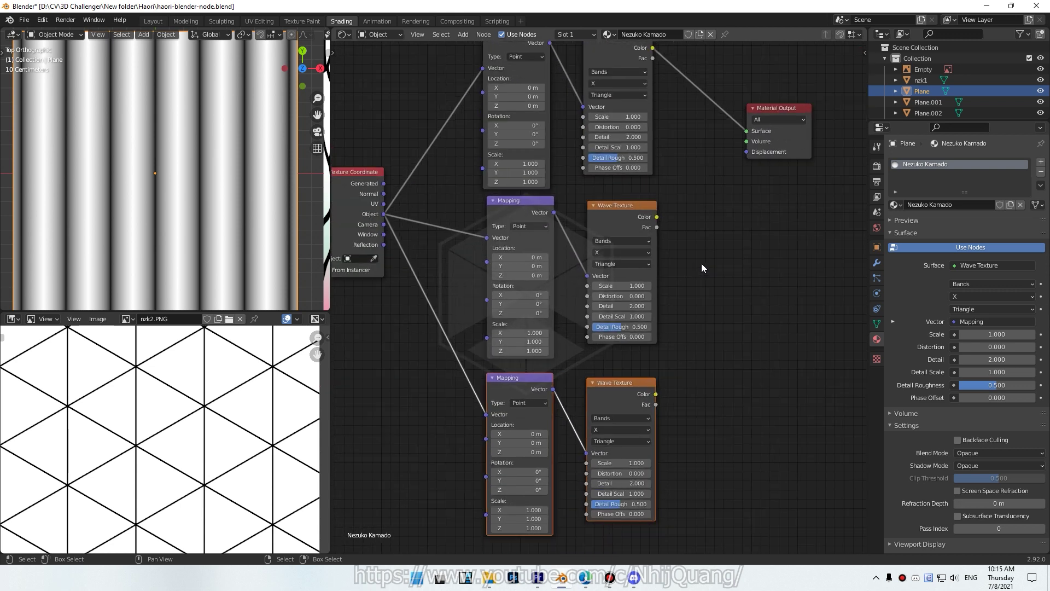
pyautogui.keyDown('ctrl'); pyautogui.keyDown('shift'); pyautogui.click(622, 219); pyautogui.keyUp('shift'); pyautogui.keyUp('ctrl')
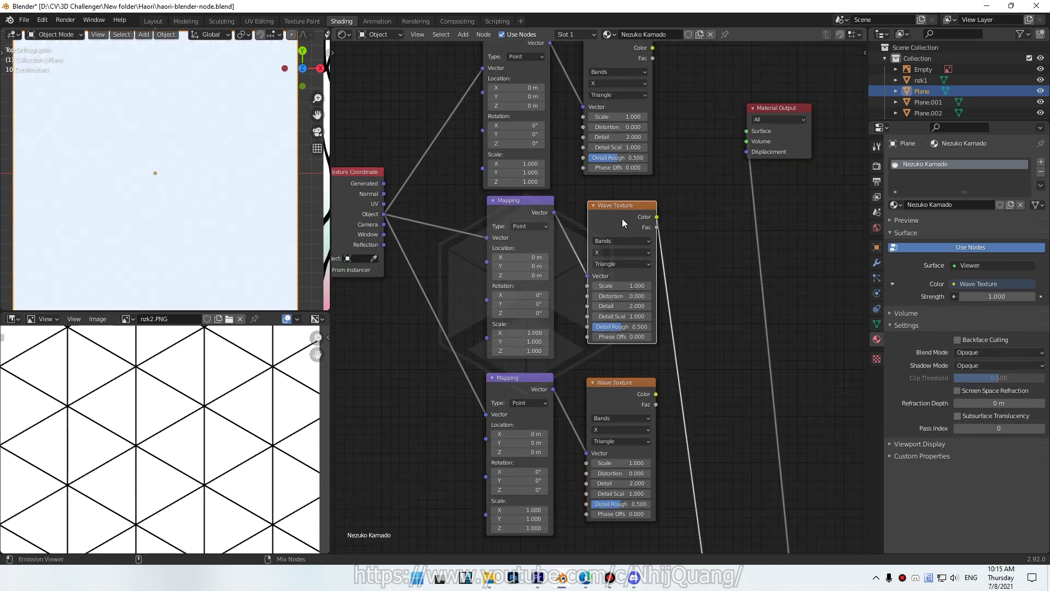
# Rotate the middle Mapping node 60° around Z
pyautogui.moveTo(623, 219); pyautogui.dragTo(643, 269, button='middle')
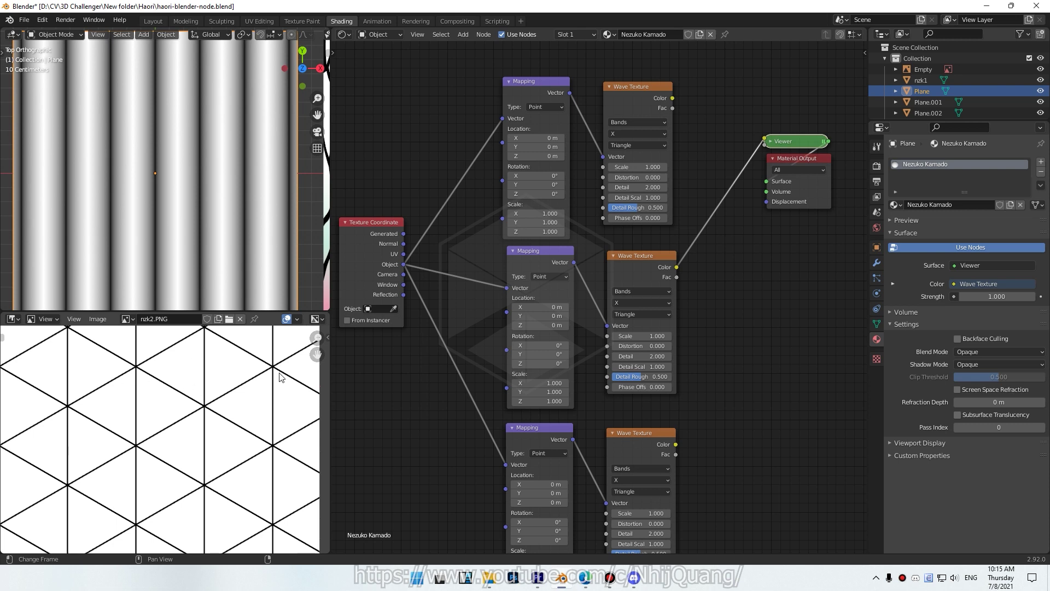
pyautogui.scroll(2, 448, 366)
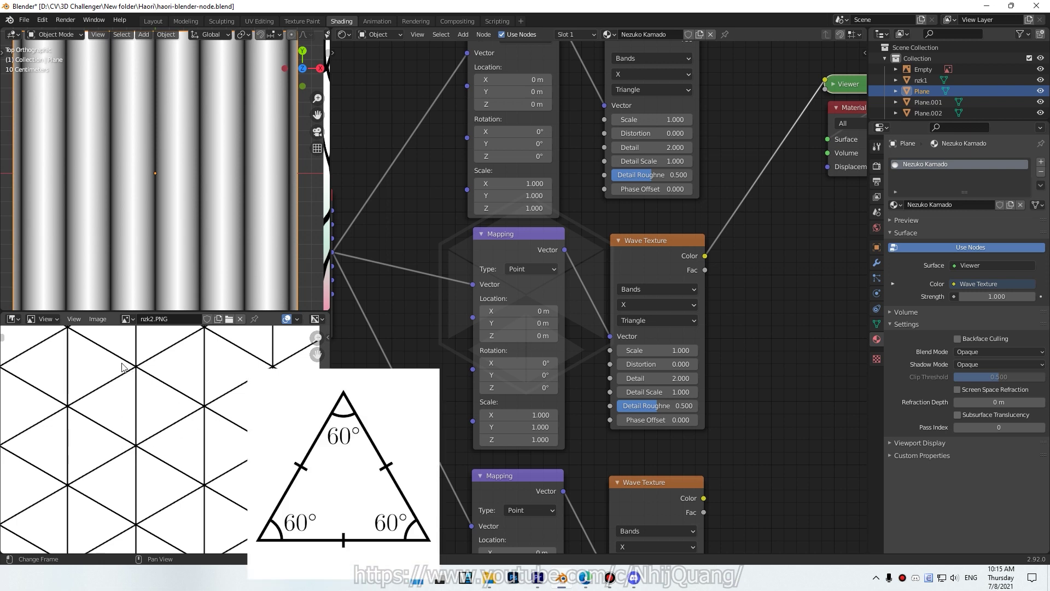
pyautogui.scroll(1, 575, 328)
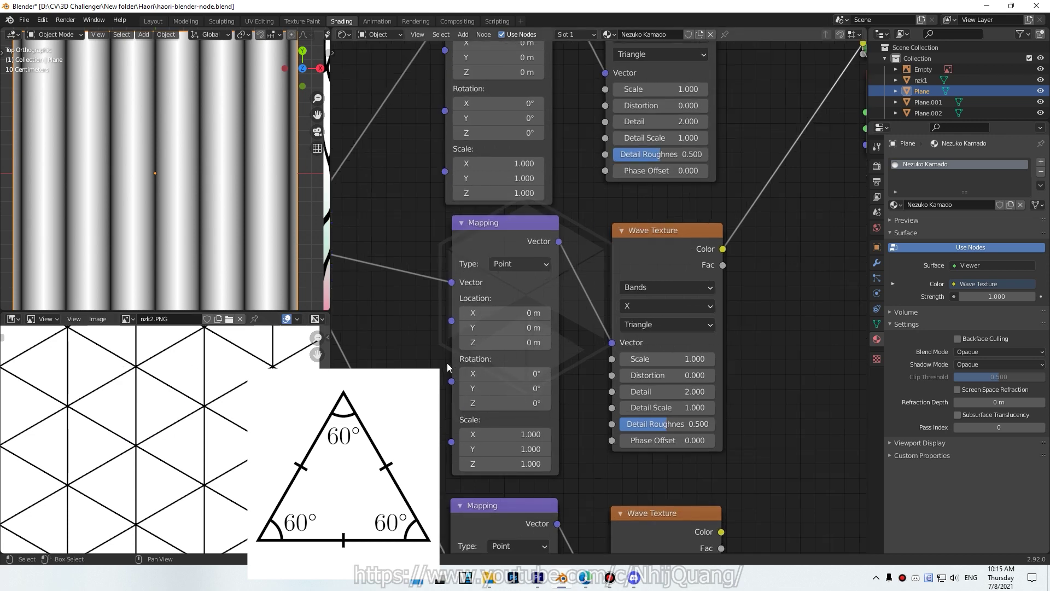
pyautogui.click(519, 405)
pyautogui.write('60')
pyautogui.press('Return')
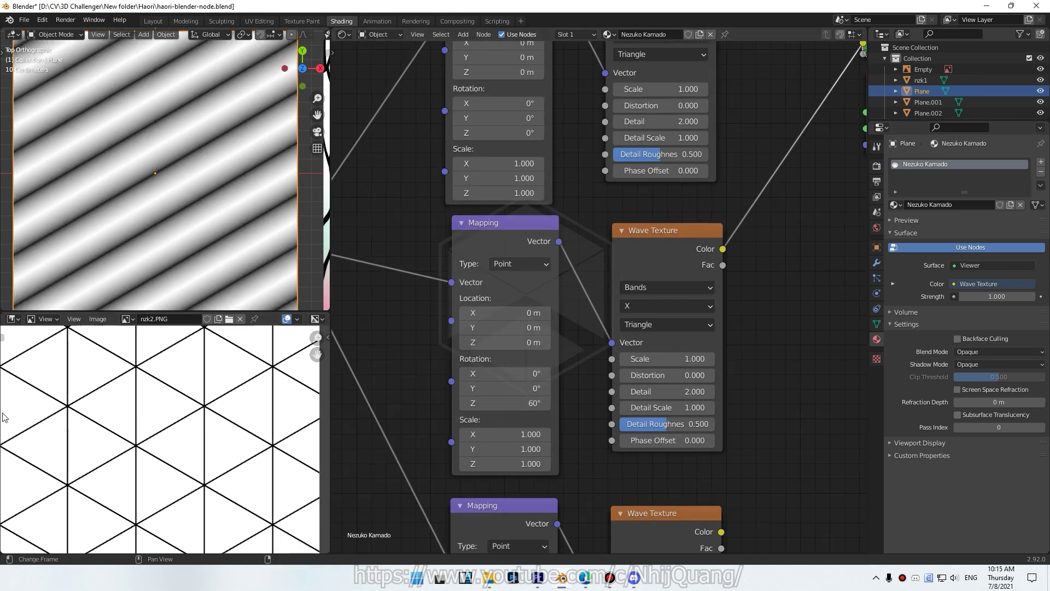
# Preview the lower wave and set its Mapping Z rotation to -60°
pyautogui.scroll(-2, 601, 317)
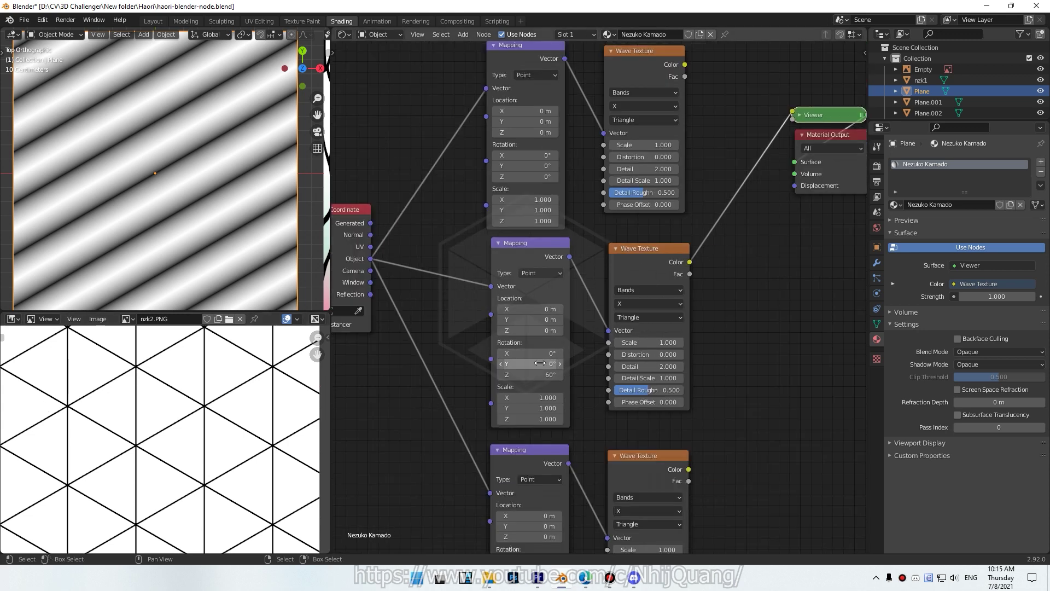
pyautogui.scroll(1, 663, 317)
pyautogui.keyDown('ctrl'); pyautogui.keyDown('shift'); pyautogui.click(663, 317); pyautogui.keyUp('shift'); pyautogui.keyUp('ctrl')
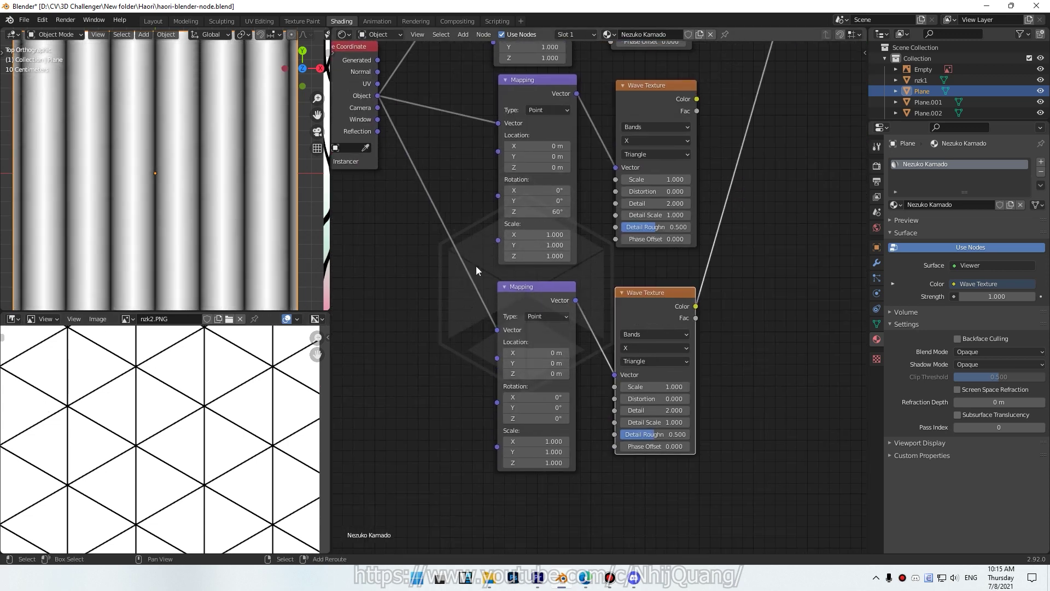
pyautogui.click(548, 419)
pyautogui.press('BackSpace')
pyautogui.press('BackSpace')
pyautogui.press('Return')
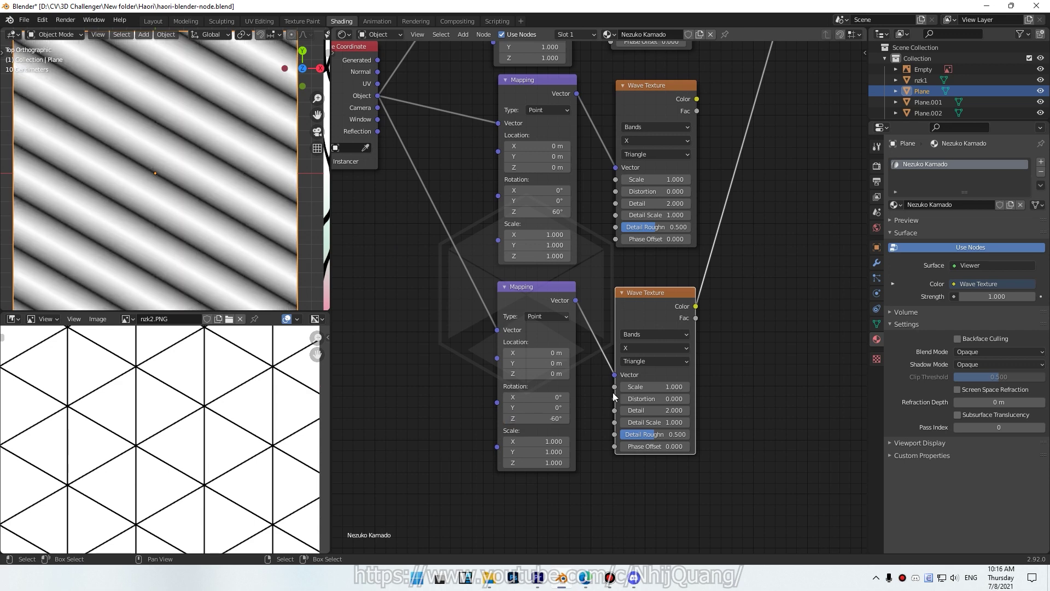
# Move the Viewer and Material Output nodes further right to make room
pyautogui.scroll(-3, 602, 394)
pyautogui.scroll(-2, 680, 352)
pyautogui.scroll(-1, 711, 328)
pyautogui.moveTo(718, 325); pyautogui.dragTo(619, 192)
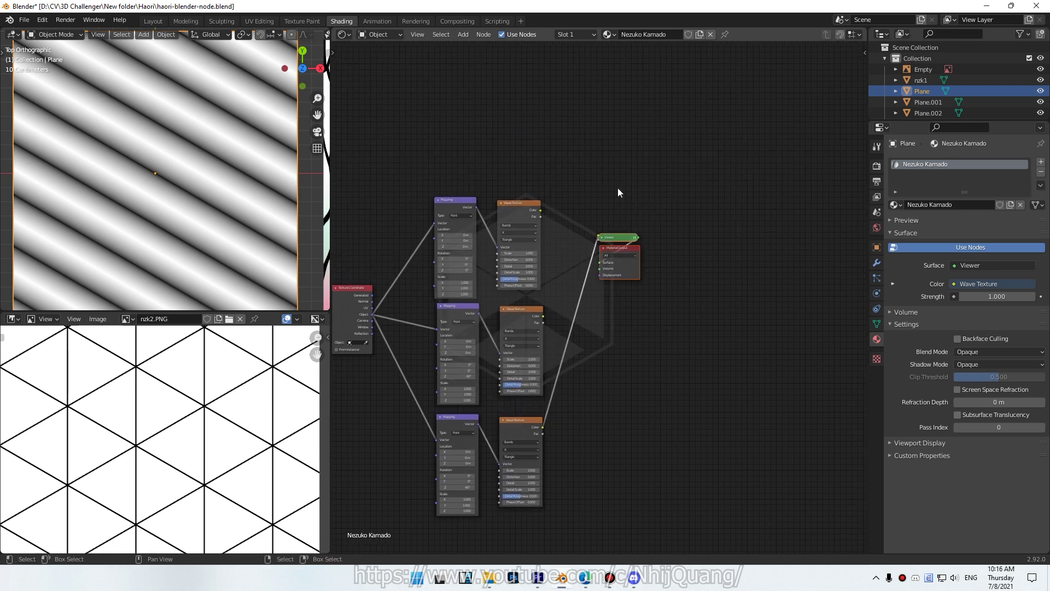
pyautogui.moveTo(654, 262); pyautogui.dragTo(802, 273)
pyautogui.scroll(2, 601, 285)
pyautogui.hotkey('shift', 'a')
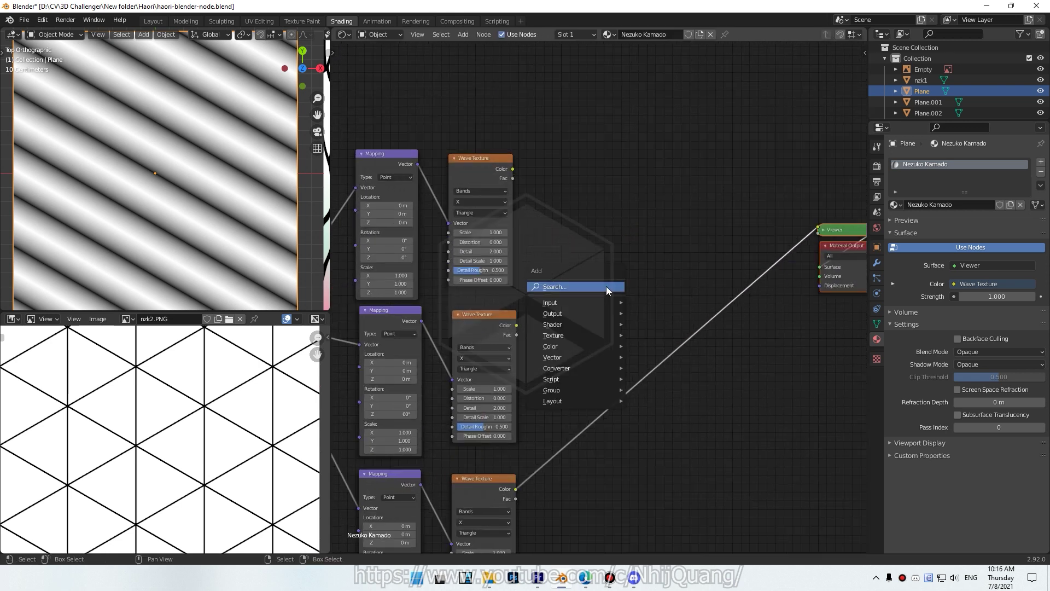
# Add a MixRGB node fed by the top and middle wave texture Colors
pyautogui.click(606, 286)
pyautogui.write('mix')
pyautogui.click(621, 317)
pyautogui.click(658, 280)
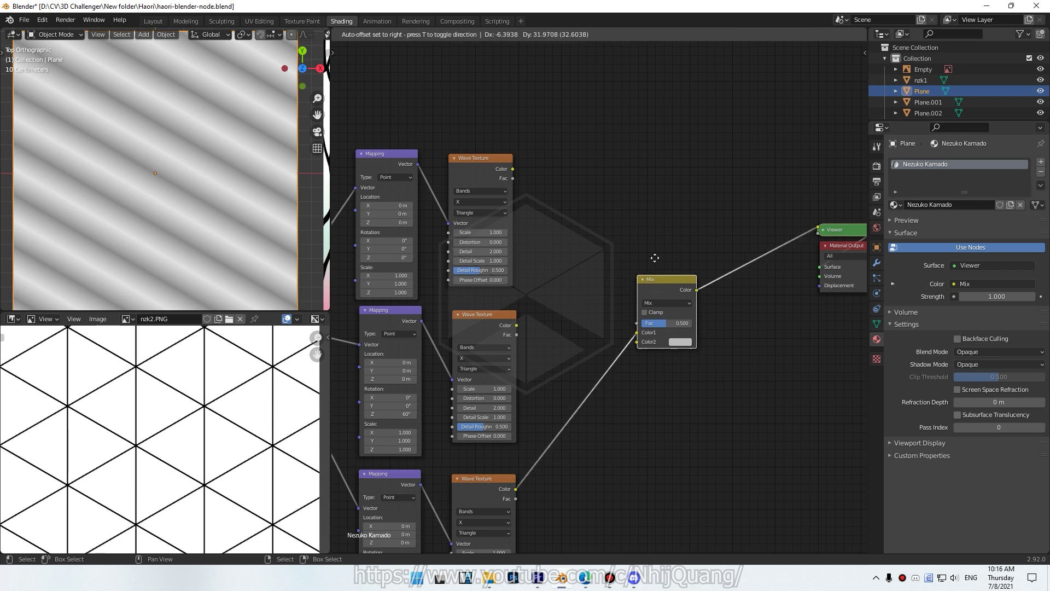
pyautogui.click(640, 146)
pyautogui.moveTo(517, 325); pyautogui.dragTo(623, 223)
pyautogui.moveTo(513, 169); pyautogui.dragTo(622, 213)
# Reposition the mix node and set its blend mode to Lighten
pyautogui.scroll(2, 611, 244)
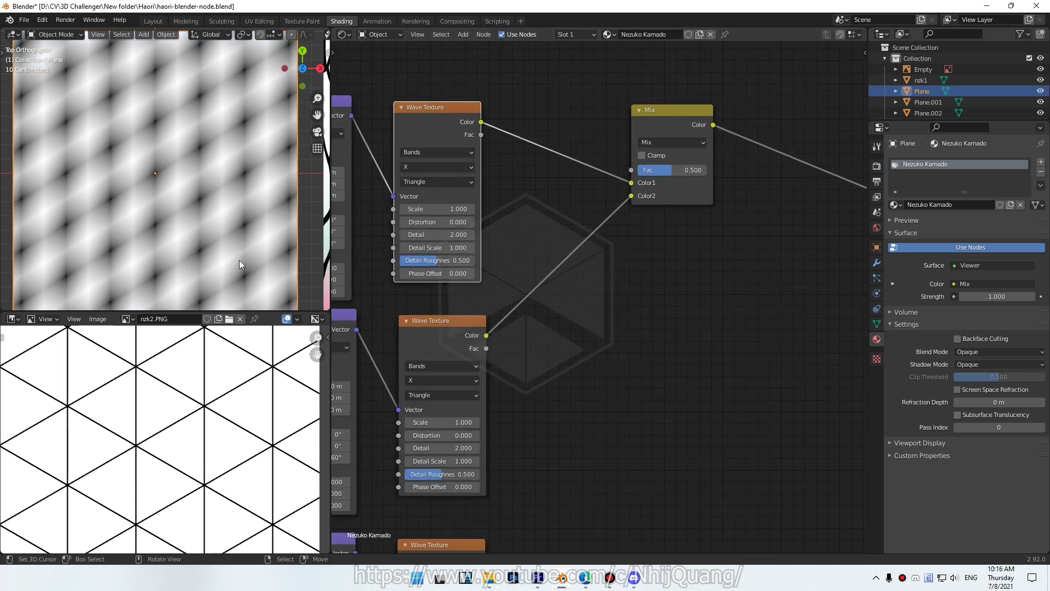
pyautogui.moveTo(671, 125); pyautogui.dragTo(661, 131)
pyautogui.click(662, 149)
pyautogui.click(678, 146)
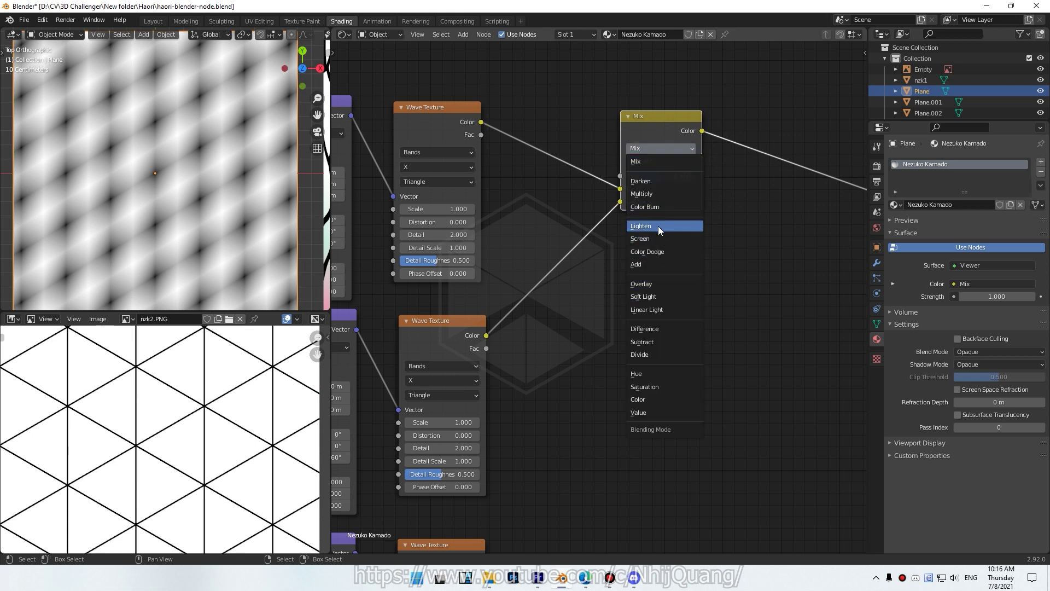
pyautogui.click(658, 225)
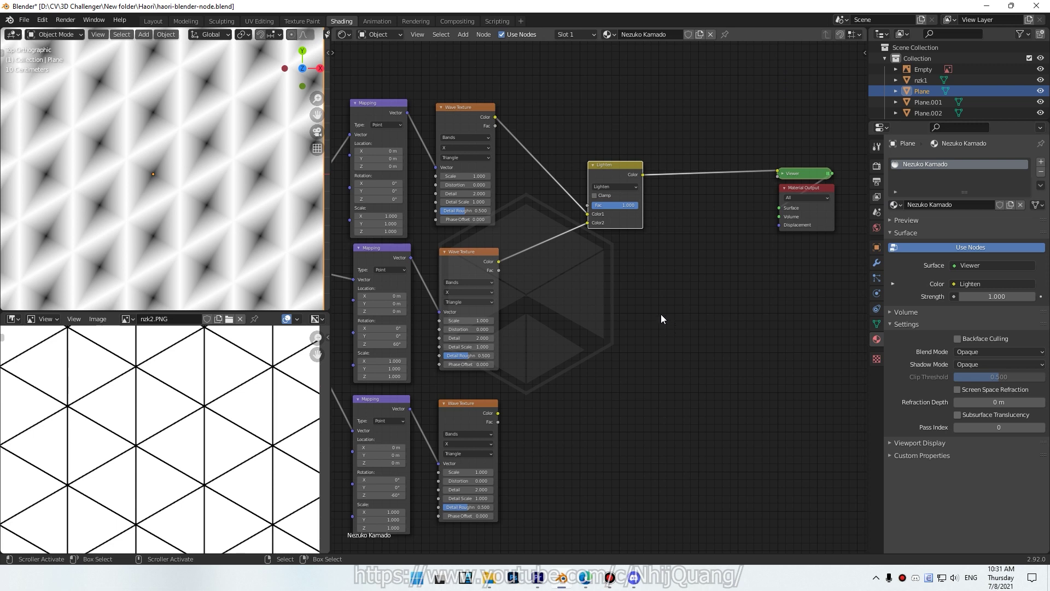
# Add a ColorRamp node and centre it in view
pyautogui.click(618, 293)
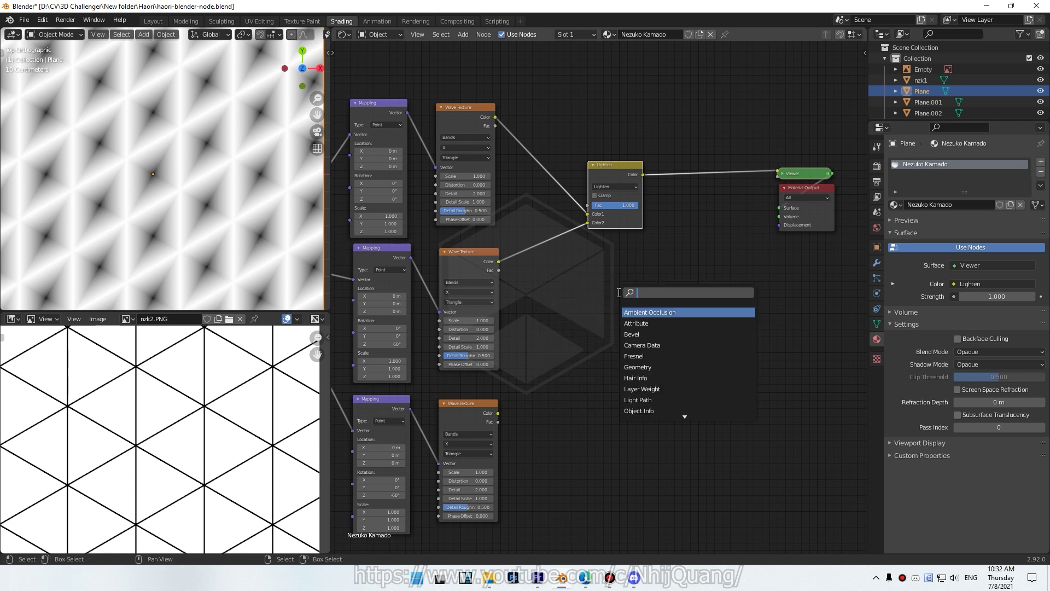
pyautogui.write('cor')
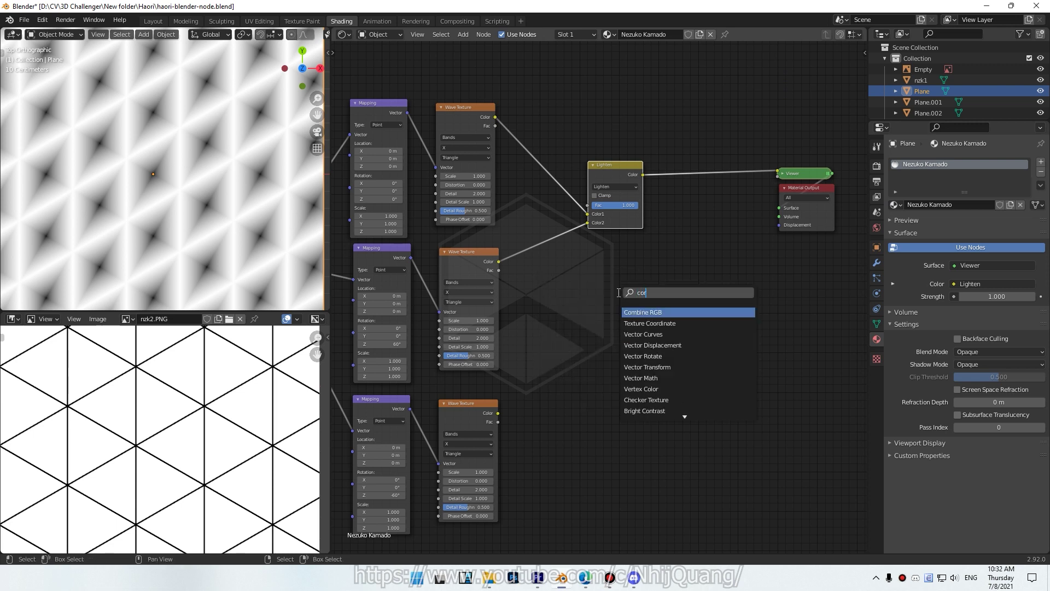
pyautogui.write('ramp')
pyautogui.press('Return')
pyautogui.click(622, 317)
pyautogui.scroll(1, 621, 316)
pyautogui.scroll(2, 622, 316)
pyautogui.scroll(1, 628, 337)
pyautogui.moveTo(550, 266); pyautogui.dragTo(513, 227, button='middle')
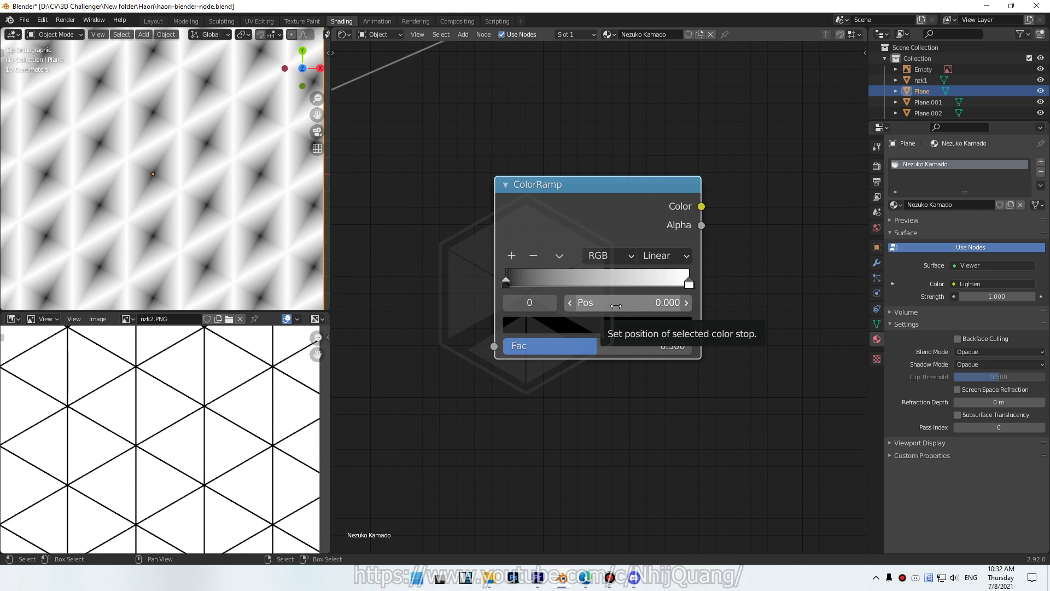
# Inspect the ColorRamp's black and white stops, then preview the top wave texture alone
pyautogui.click(689, 282)
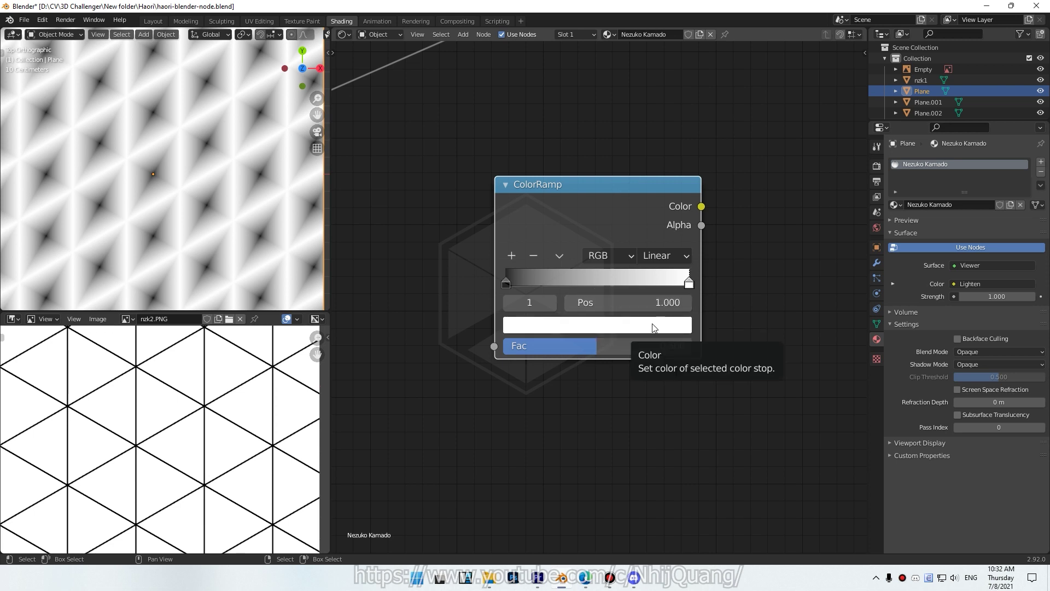
pyautogui.scroll(-1, 652, 327)
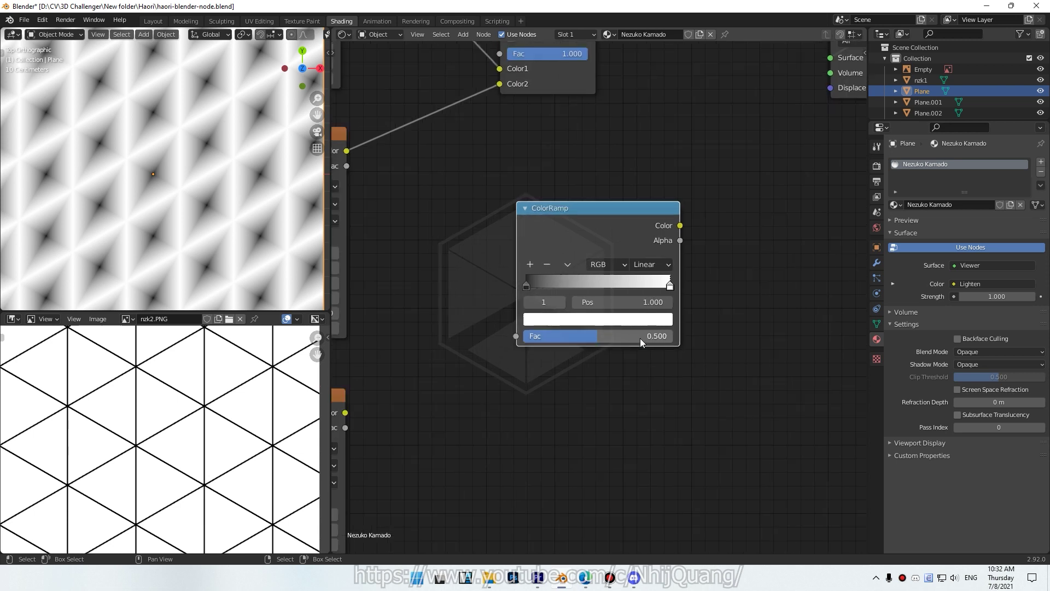
pyautogui.scroll(-2, 652, 339)
pyautogui.click(567, 332)
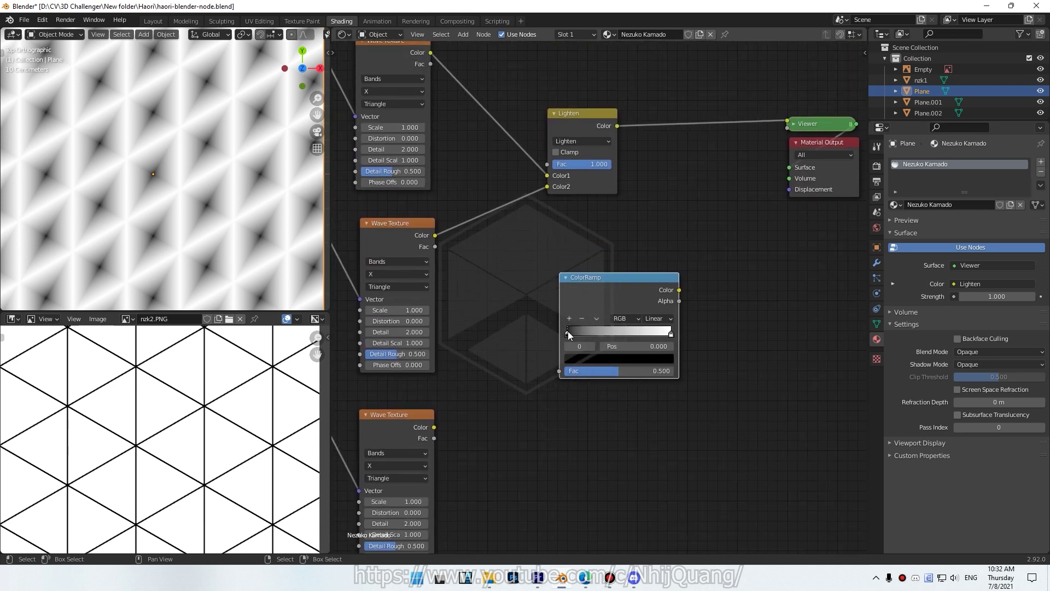
pyautogui.click(671, 332)
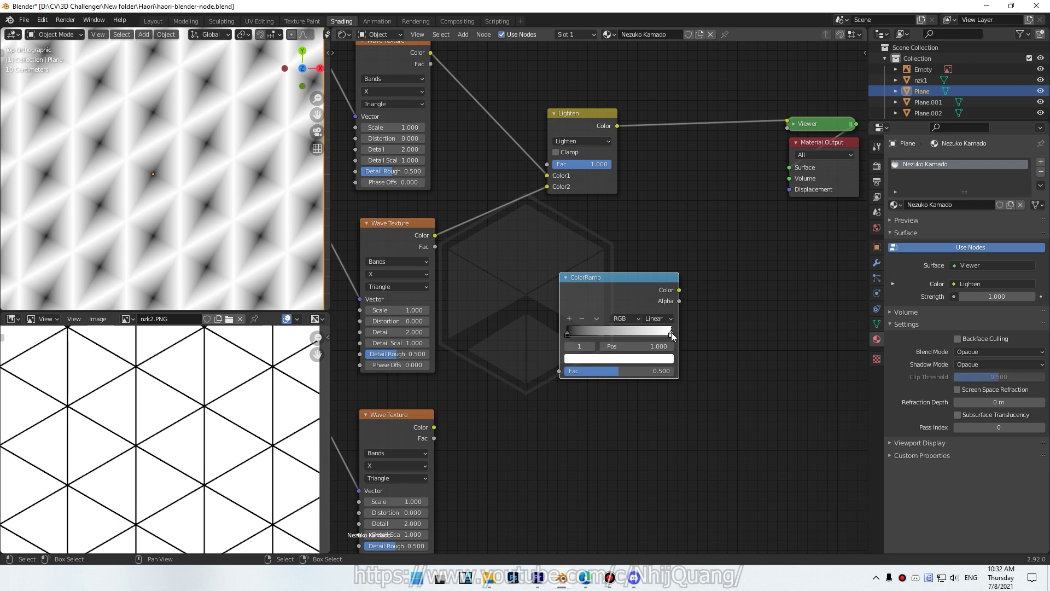
pyautogui.moveTo(513, 316); pyautogui.dragTo(582, 360, button='middle')
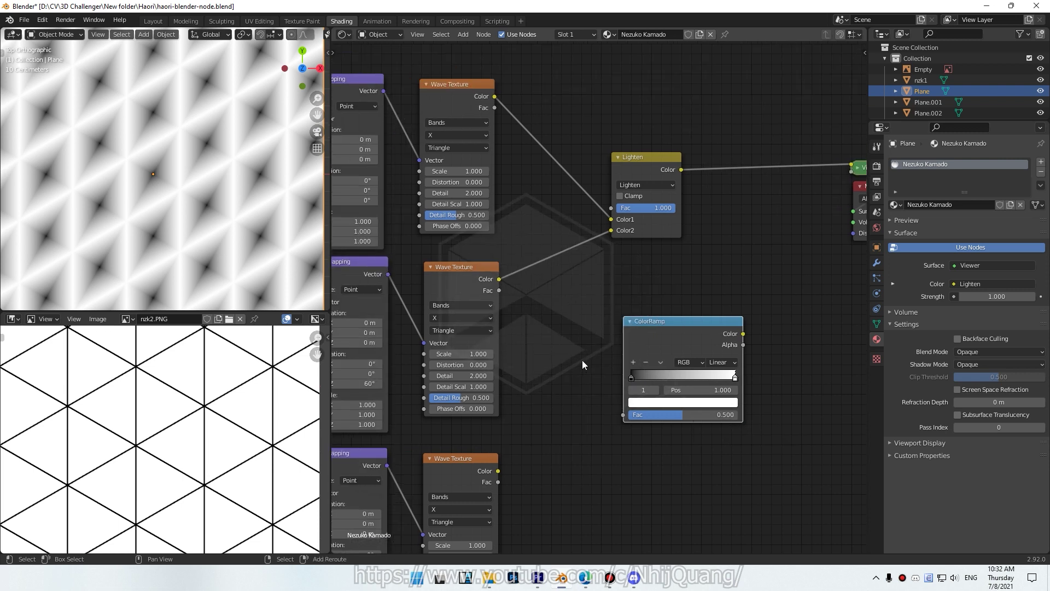
pyautogui.keyDown('ctrl'); pyautogui.keyDown('shift'); pyautogui.click(449, 100); pyautogui.keyUp('shift'); pyautogui.keyUp('ctrl')
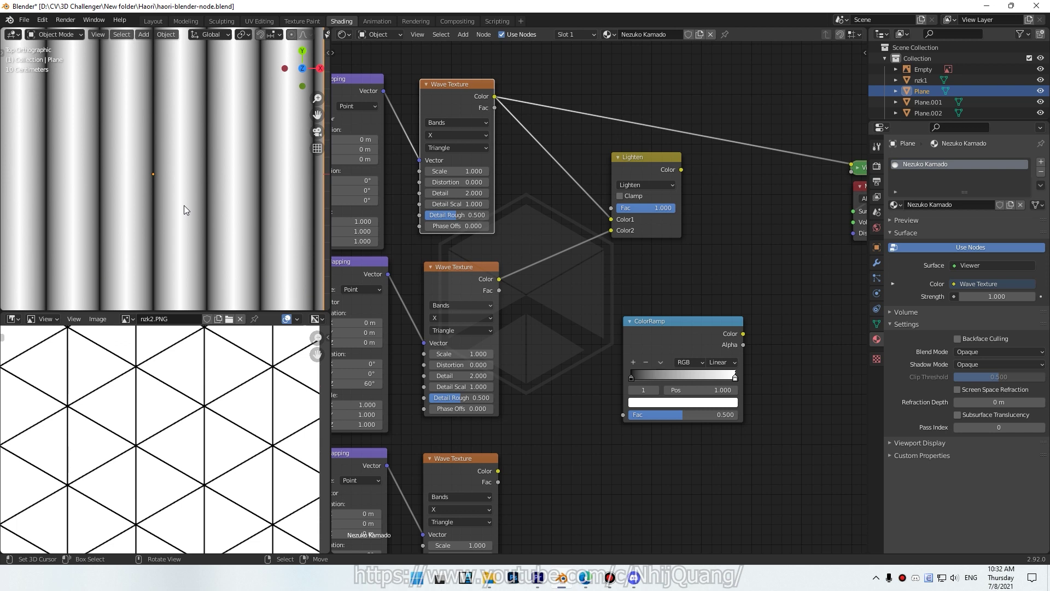
pyautogui.moveTo(680, 326); pyautogui.dragTo(619, 328, button='middle')
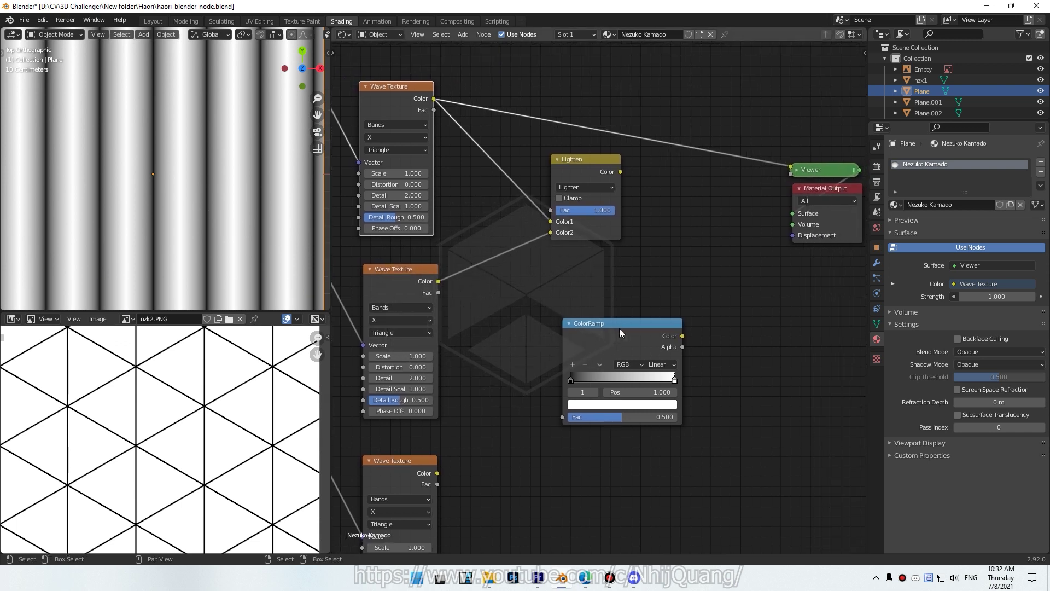
# Delete the ColorRamp node and preview the Lighten mix again
pyautogui.moveTo(612, 347); pyautogui.dragTo(596, 307)
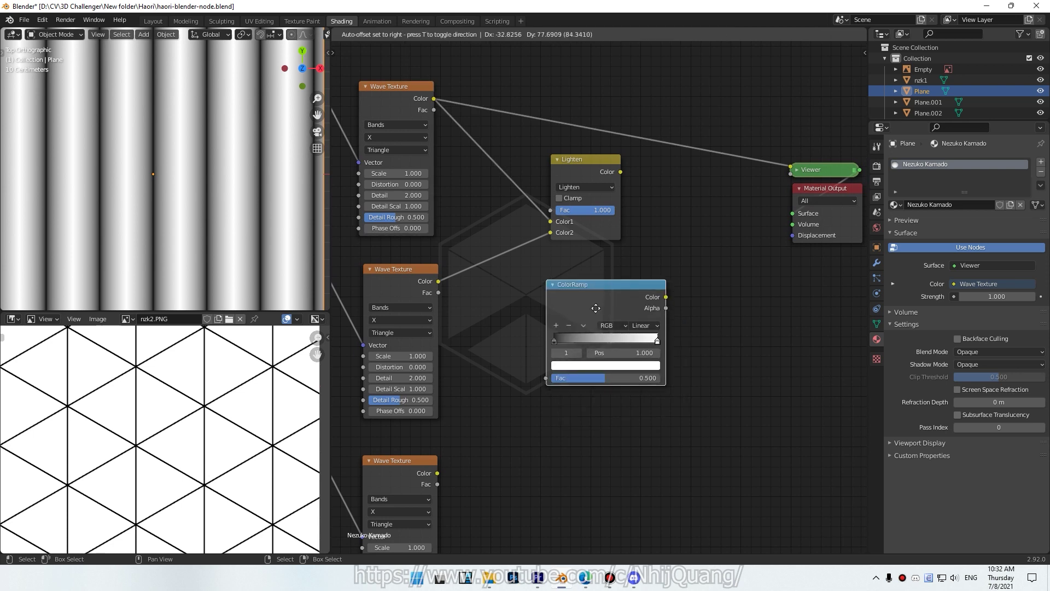
pyautogui.press('x')
pyautogui.keyDown('ctrl'); pyautogui.keyDown('shift'); pyautogui.click(594, 172); pyautogui.keyUp('shift'); pyautogui.keyUp('ctrl')
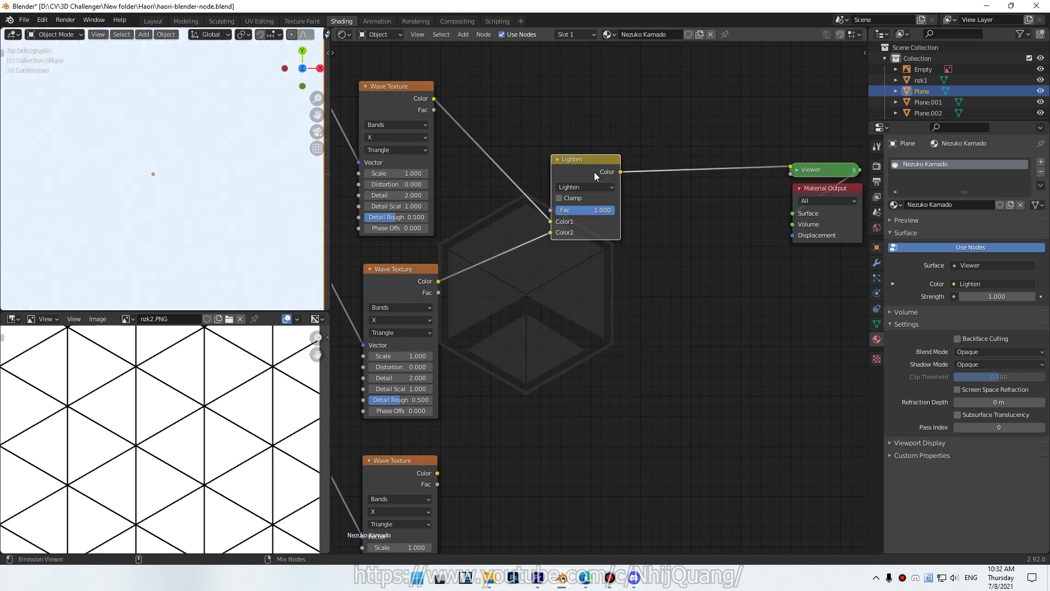
pyautogui.moveTo(590, 165); pyautogui.dragTo(605, 134)
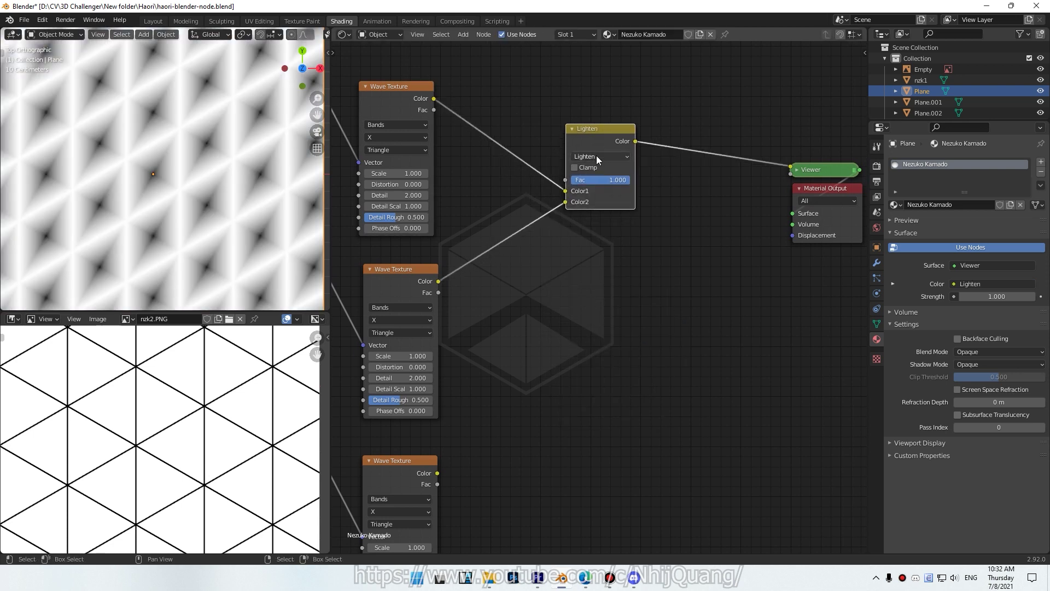
pyautogui.scroll(3, 586, 134)
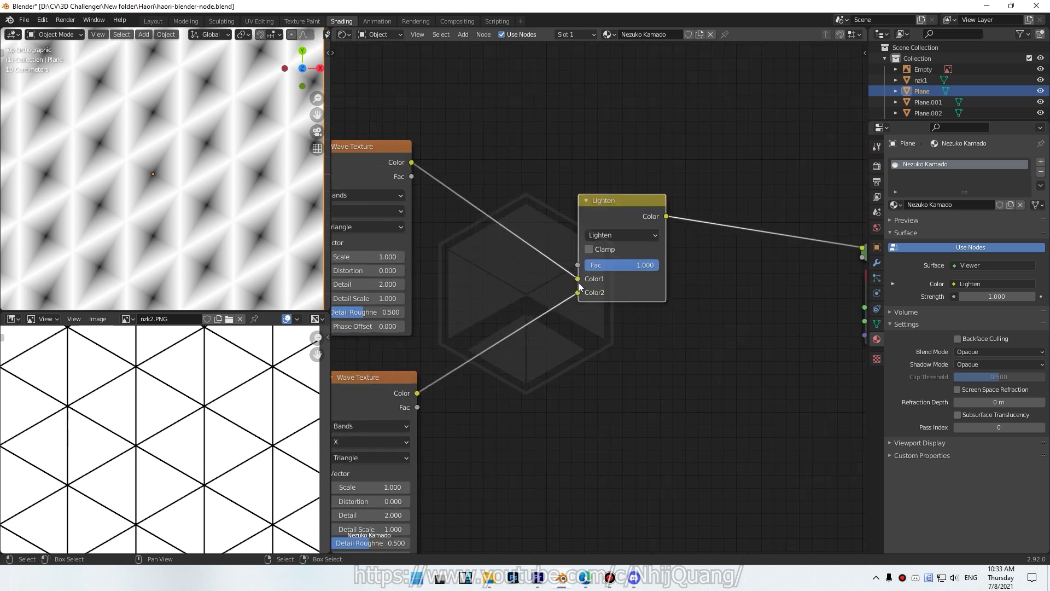
pyautogui.scroll(-1, 579, 324)
pyautogui.moveTo(579, 324); pyautogui.dragTo(589, 229, button='middle')
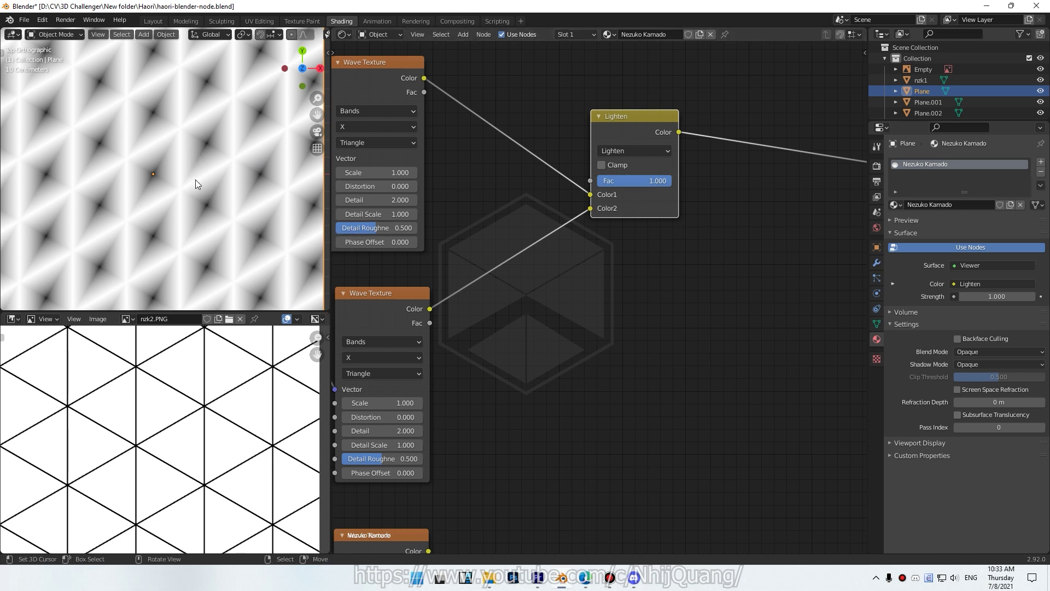
# Compare Lighten factors from 0 back up to 1.000
pyautogui.moveTo(635, 181); pyautogui.dragTo(599, 181)
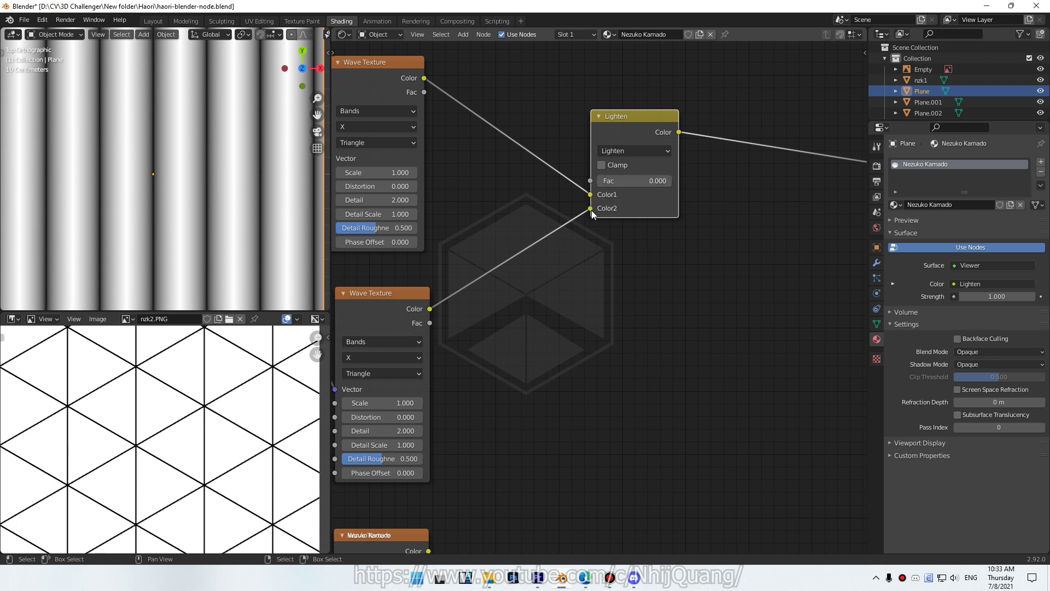
pyautogui.moveTo(622, 182)
pyautogui.mouseDown()
pyautogui.moveTo(636, 181)
pyautogui.moveTo(626, 181)
pyautogui.mouseUp()
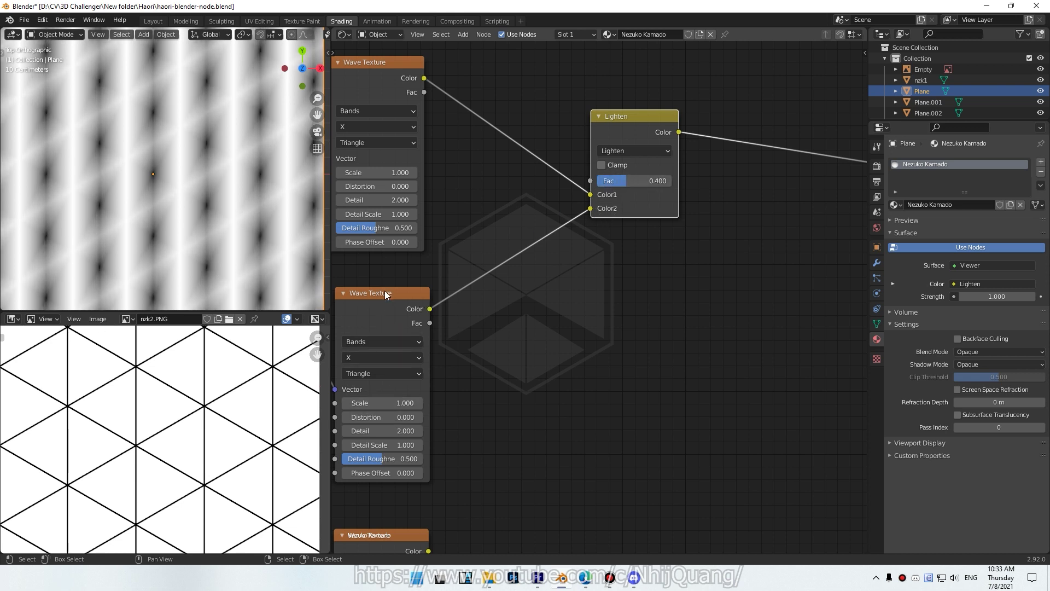
pyautogui.moveTo(629, 181); pyautogui.dragTo(672, 181)
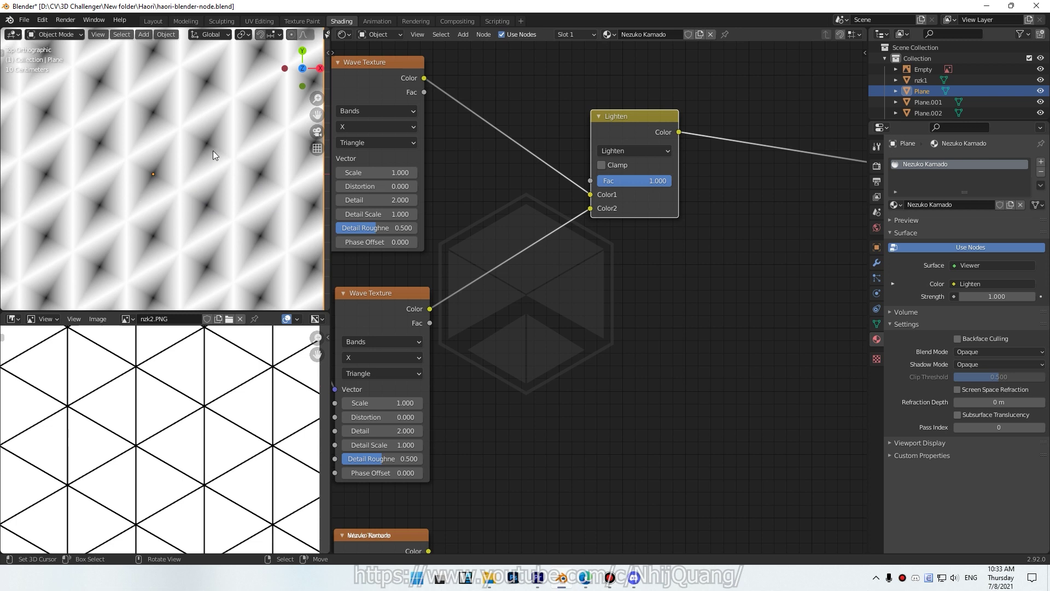
pyautogui.moveTo(604, 257); pyautogui.dragTo(612, 315, button='middle')
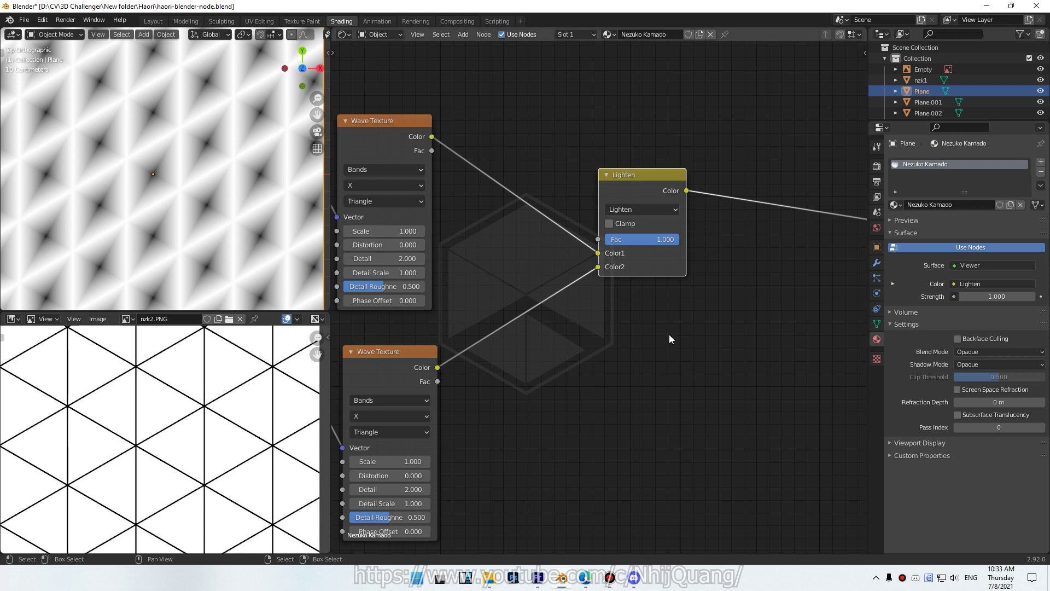
# Add a Math node below the Lighten node
pyautogui.scroll(-2, 658, 311)
pyautogui.scroll(1, 654, 339)
pyautogui.hotkey('shift', 'a')
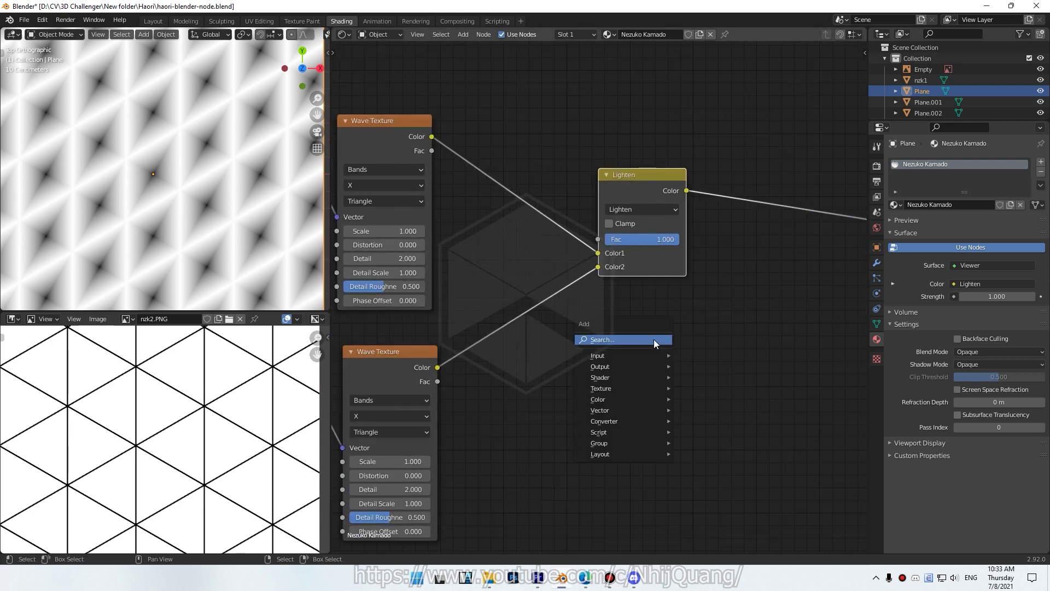
pyautogui.click(654, 339)
pyautogui.write('math')
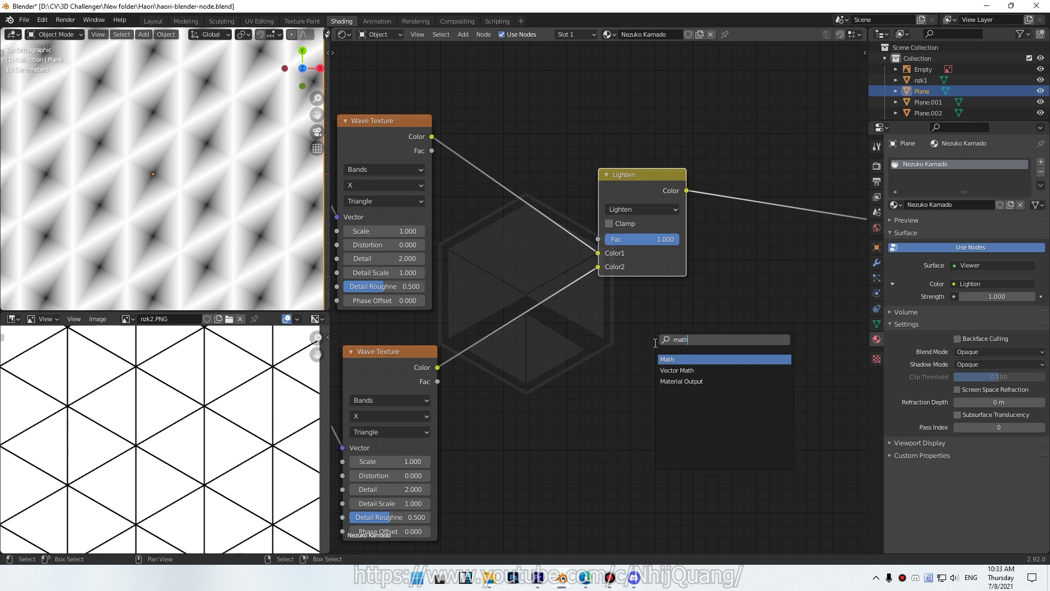
pyautogui.click(681, 359)
pyautogui.click(629, 306)
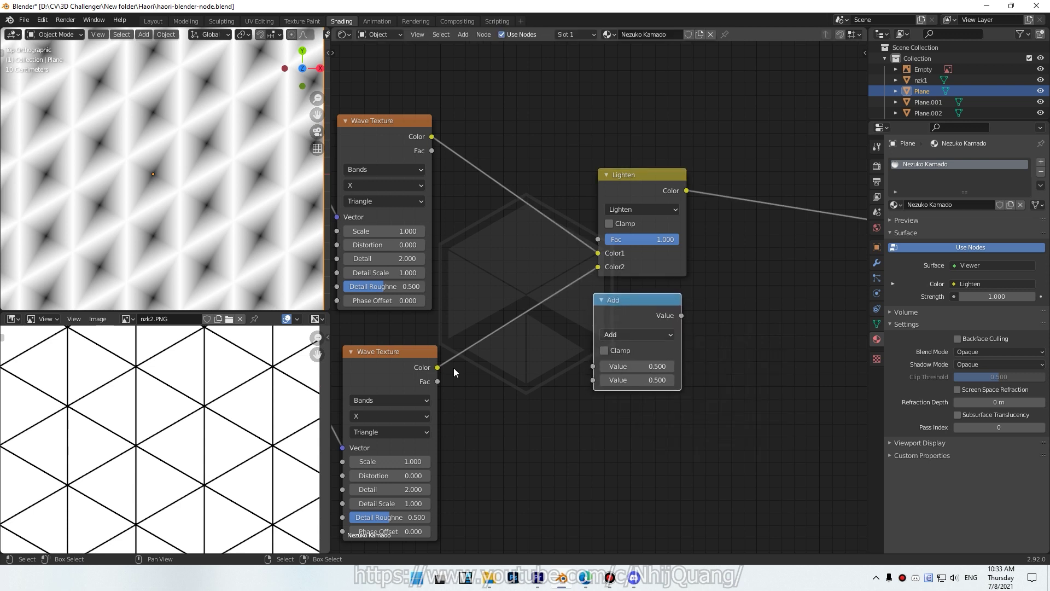
# Delete the Lighten node and feed both wave textures into the Add math node
pyautogui.click(625, 196)
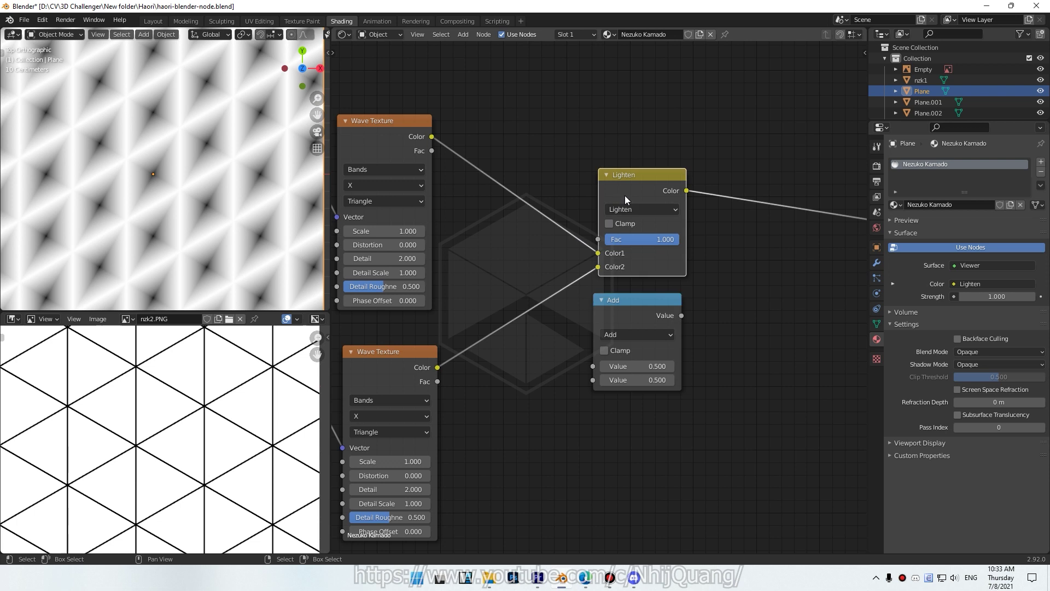
pyautogui.press('x')
pyautogui.moveTo(661, 314); pyautogui.dragTo(671, 240)
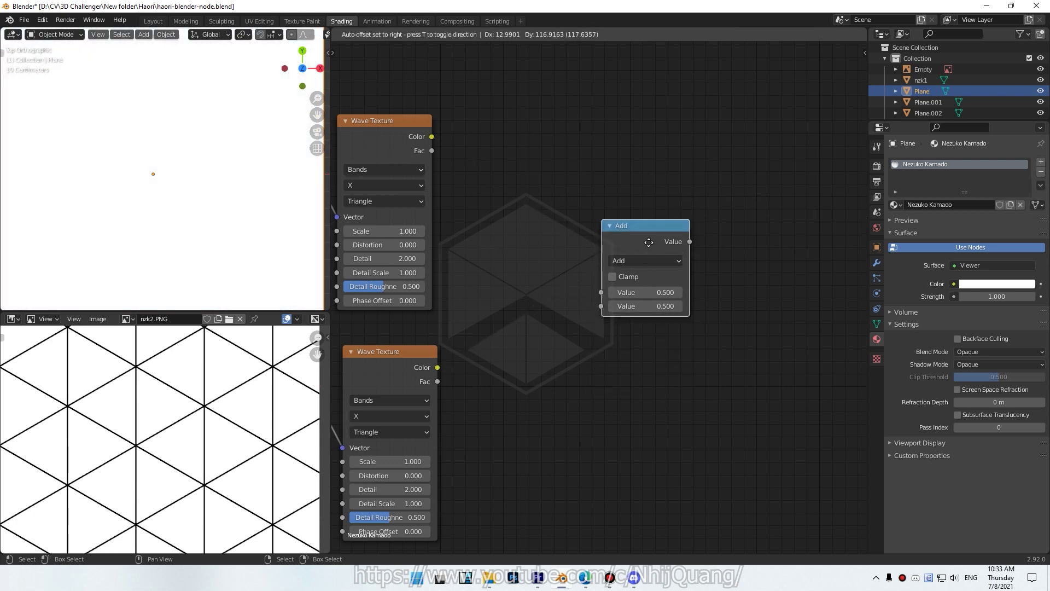
pyautogui.moveTo(432, 137); pyautogui.dragTo(602, 292)
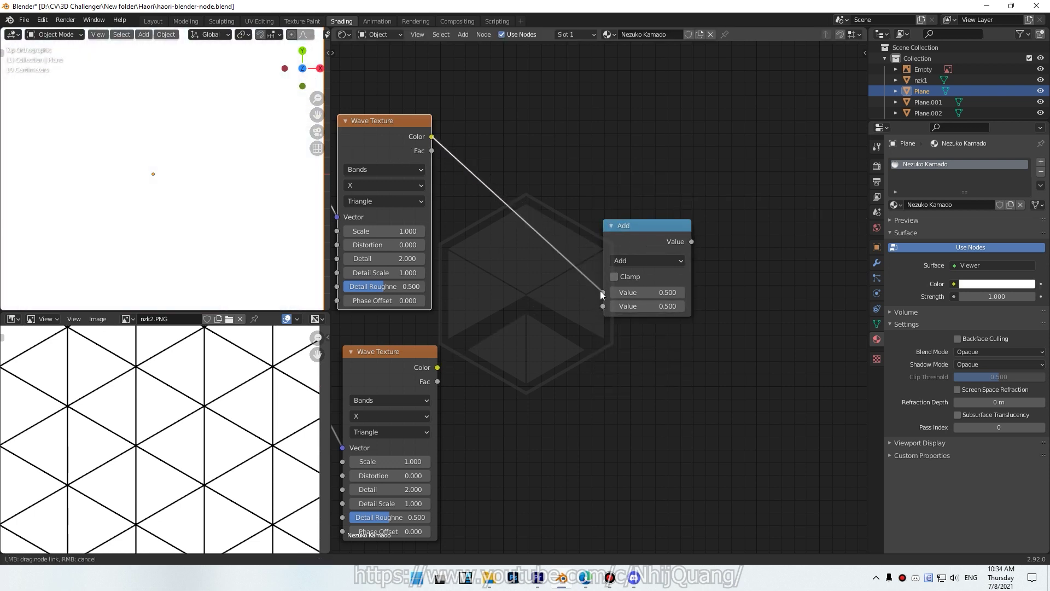
pyautogui.moveTo(438, 368); pyautogui.dragTo(604, 307)
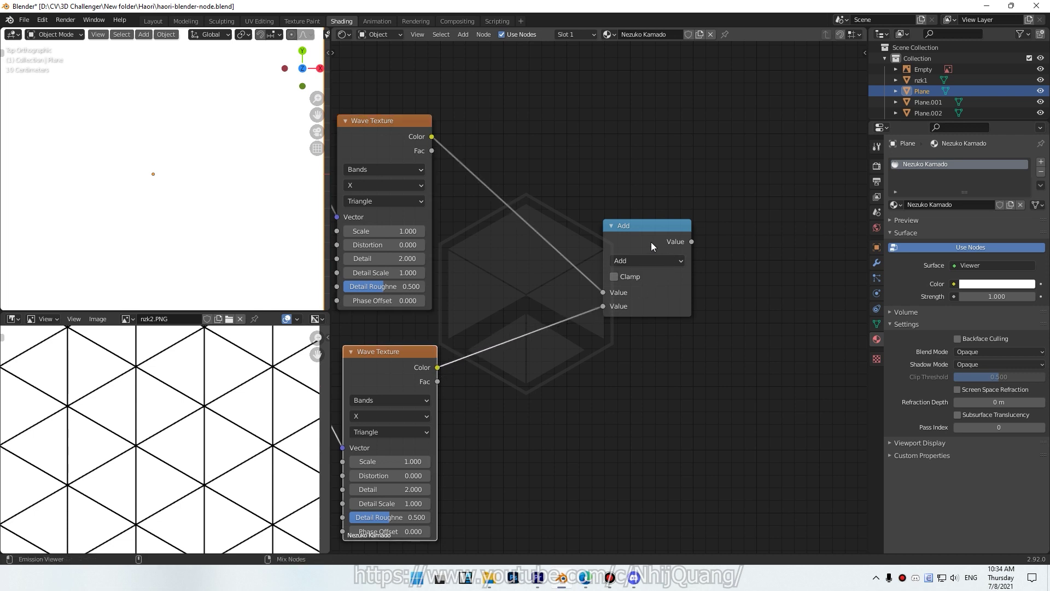
# Set the math operation to Maximum and compare its result with the top wave alone
pyautogui.keyDown('ctrl'); pyautogui.keyDown('shift'); pyautogui.click(651, 241); pyautogui.keyUp('shift'); pyautogui.keyUp('ctrl')
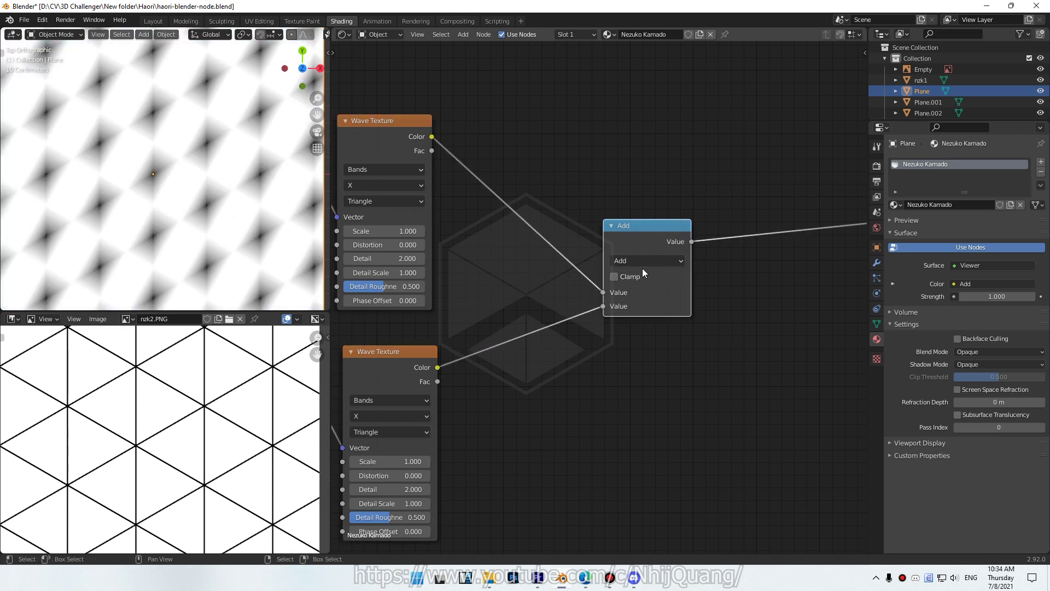
pyautogui.click(651, 262)
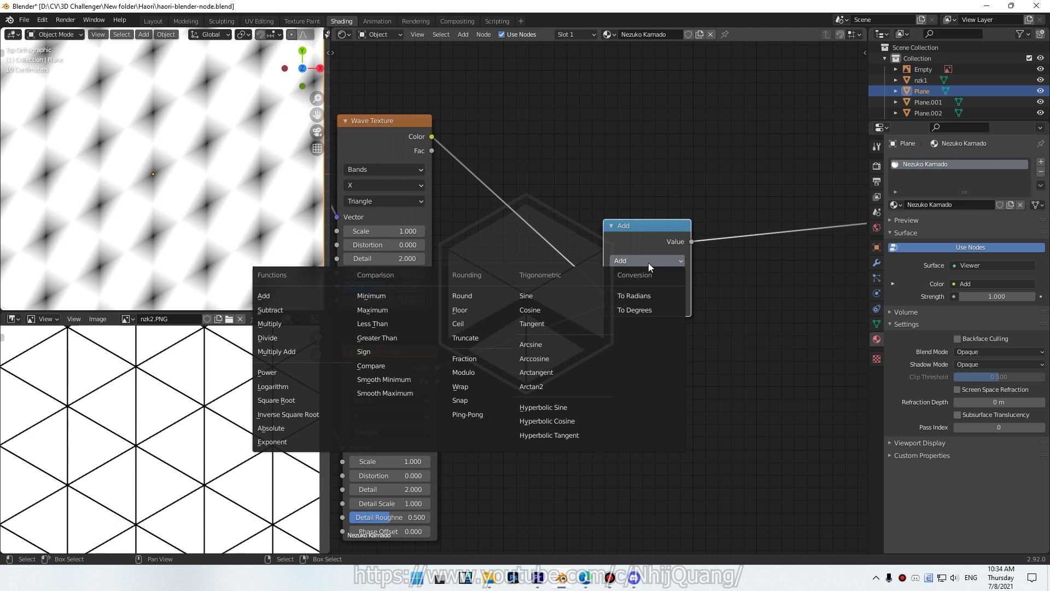
pyautogui.click(410, 310)
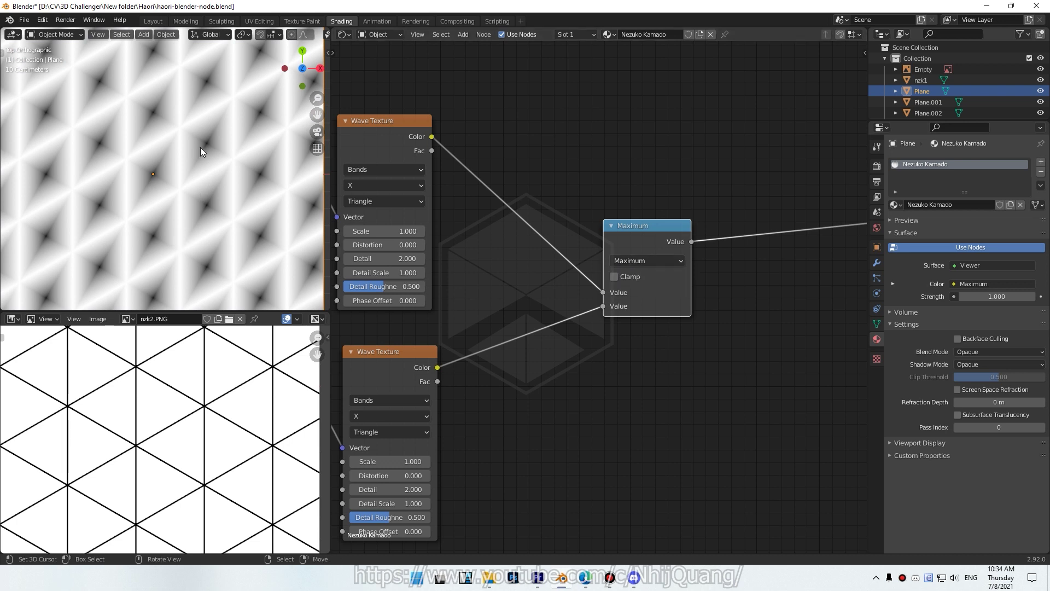
pyautogui.keyDown('ctrl'); pyautogui.keyDown('shift'); pyautogui.click(357, 140); pyautogui.keyUp('shift'); pyautogui.keyUp('ctrl')
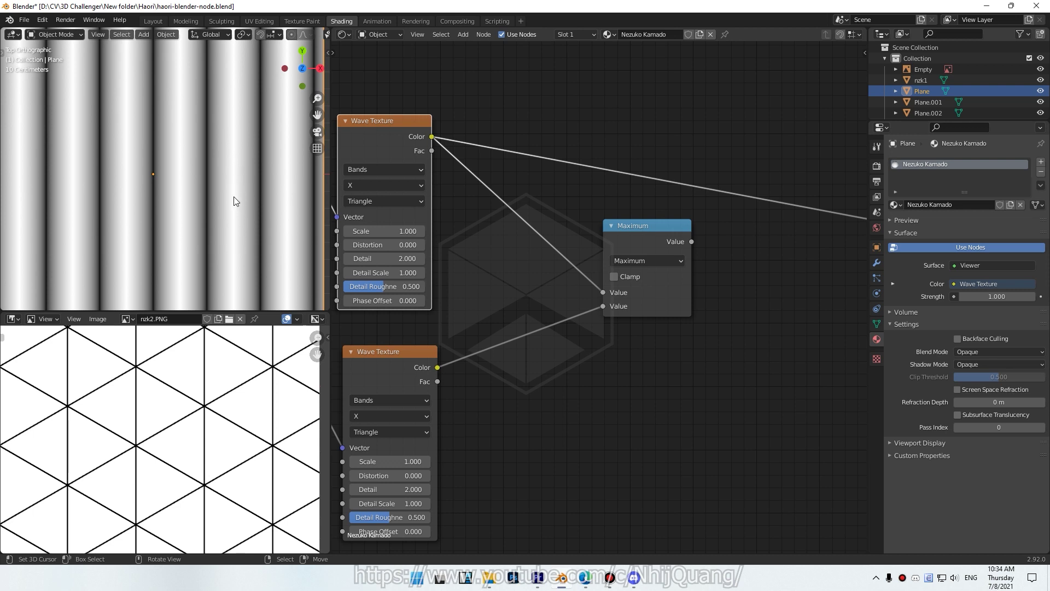
pyautogui.keyDown('ctrl'); pyautogui.keyDown('shift'); pyautogui.click(638, 245); pyautogui.keyUp('shift'); pyautogui.keyUp('ctrl')
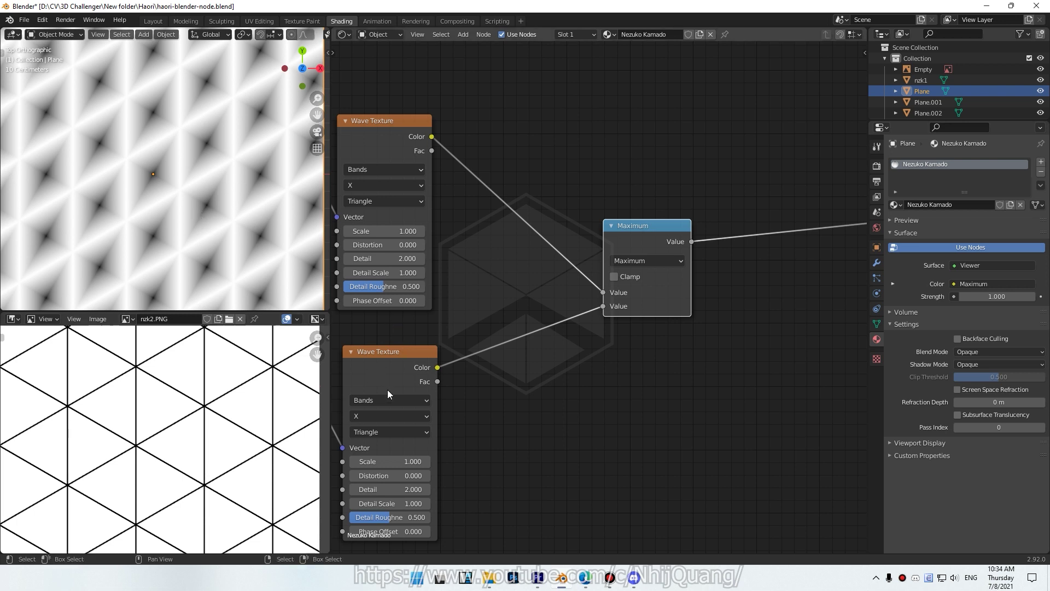
pyautogui.moveTo(398, 370); pyautogui.dragTo(394, 363)
# Duplicate the Maximum node and place the copy lower right
pyautogui.scroll(-3, 598, 396)
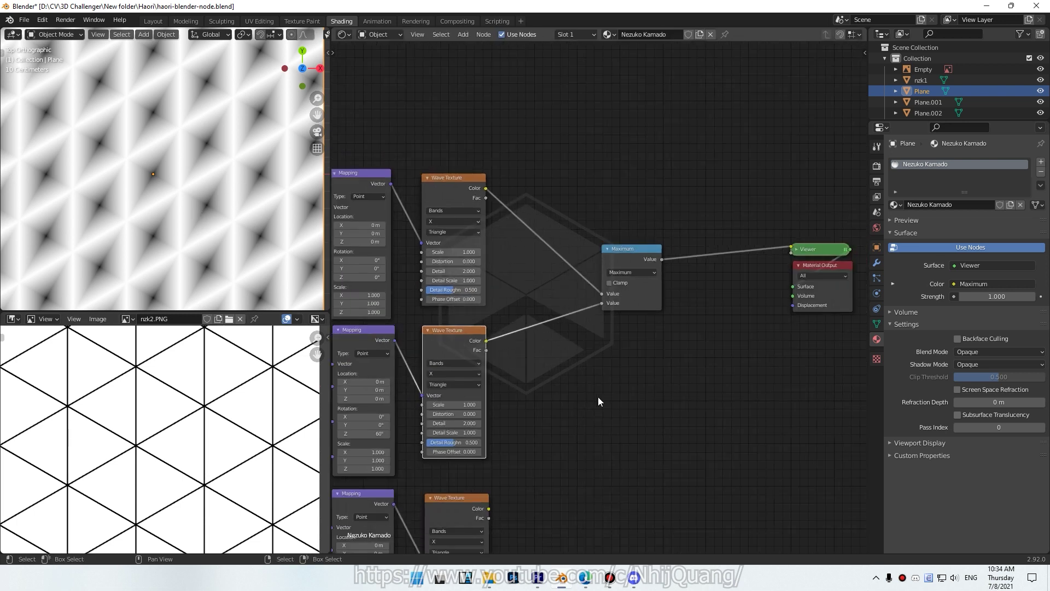
pyautogui.moveTo(598, 396); pyautogui.dragTo(556, 287, button='middle')
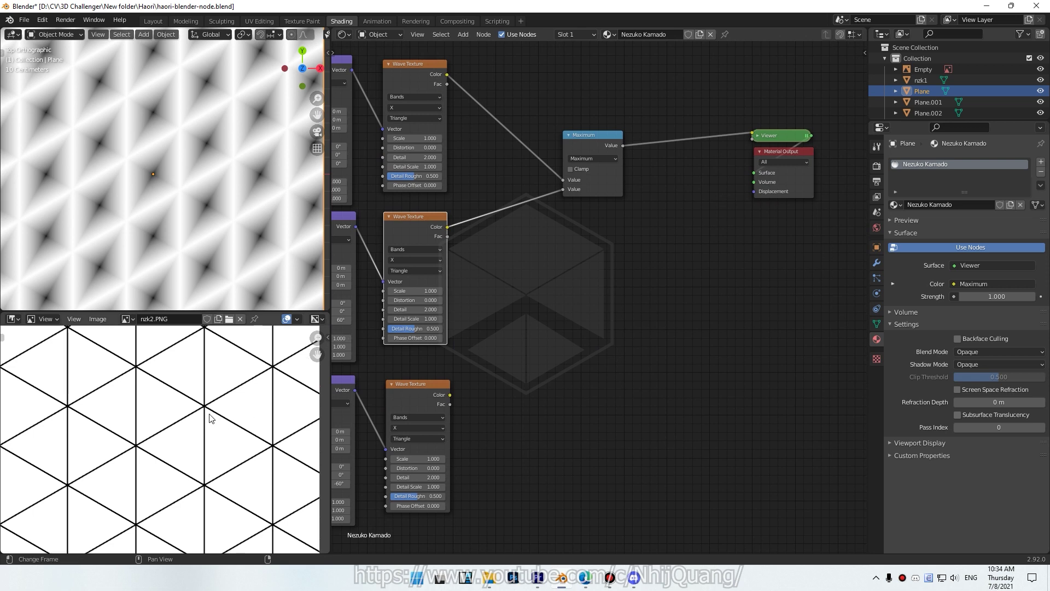
pyautogui.moveTo(581, 150); pyautogui.dragTo(562, 148)
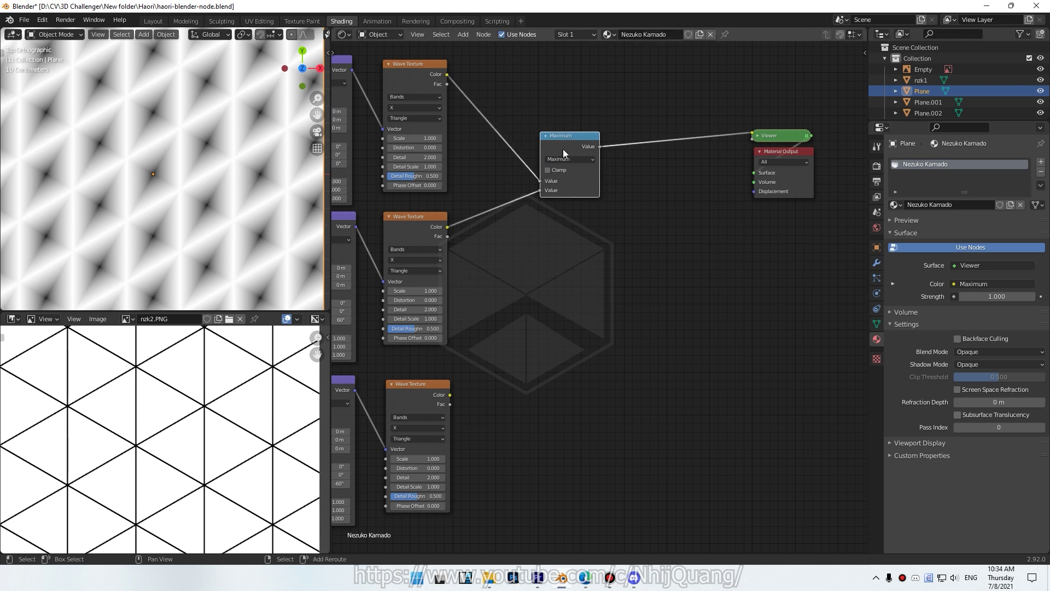
pyautogui.hotkey('shift', 'd')
pyautogui.click(693, 407)
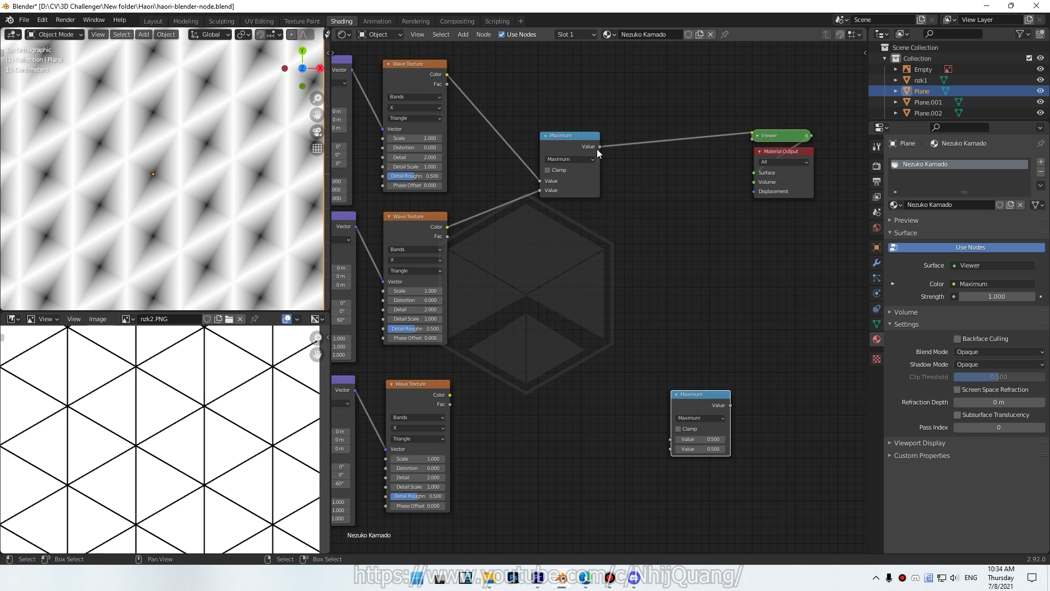
# Feed the first Maximum and third wave into the copy and preview the star pattern
pyautogui.moveTo(599, 146)
pyautogui.mouseDown()
pyautogui.moveTo(647, 405)
pyautogui.moveTo(670, 439)
pyautogui.mouseUp()
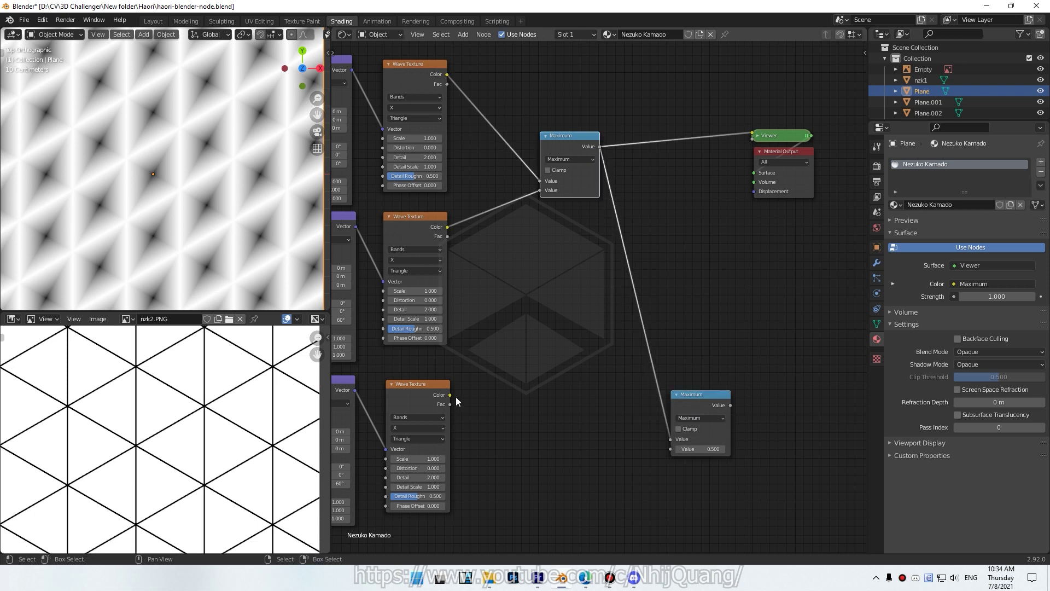
pyautogui.moveTo(451, 395); pyautogui.dragTo(678, 450)
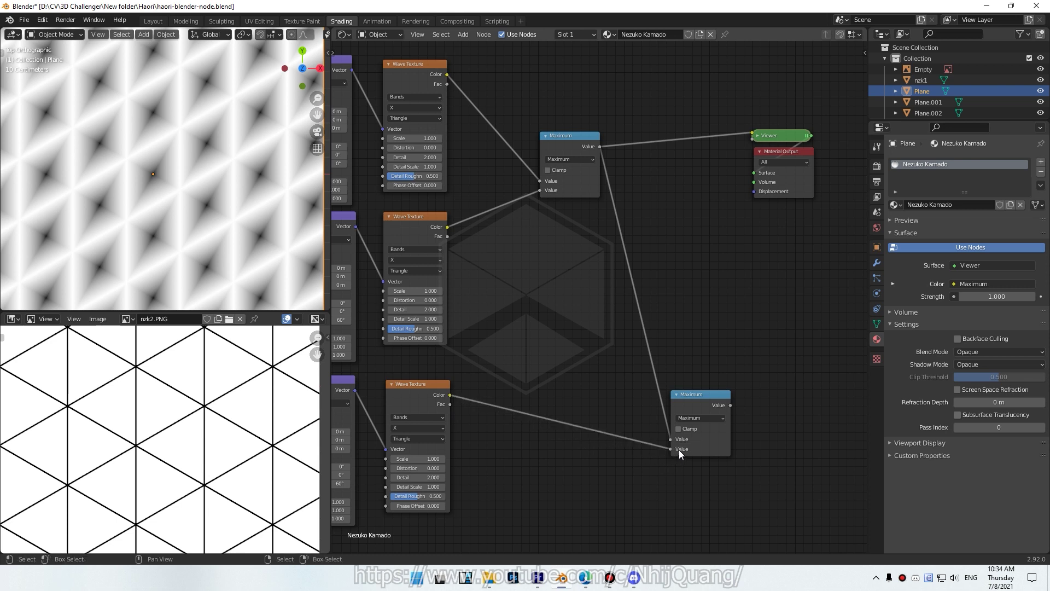
pyautogui.keyDown('ctrl'); pyautogui.keyDown('shift'); pyautogui.click(697, 407); pyautogui.keyUp('shift'); pyautogui.keyUp('ctrl')
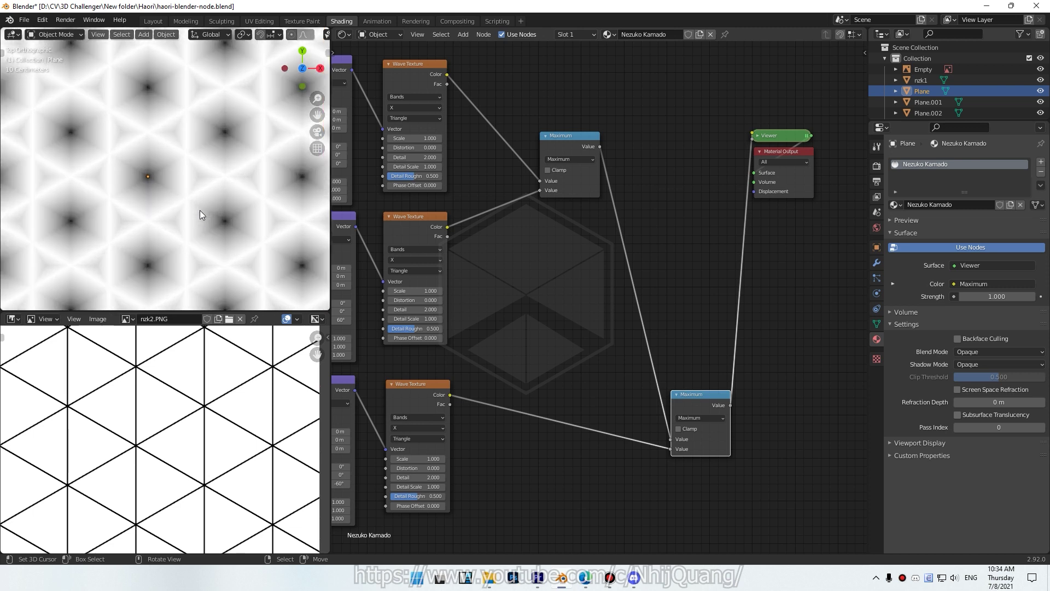
pyautogui.keyDown('ctrl'); pyautogui.keyDown('shift'); pyautogui.click(411, 393); pyautogui.keyUp('shift'); pyautogui.keyUp('ctrl')
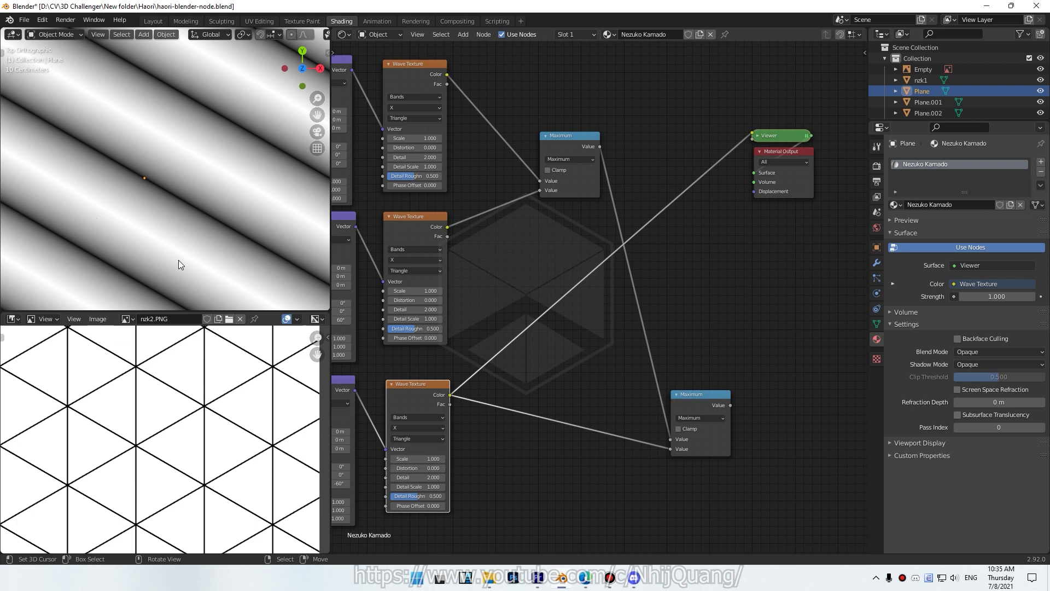
pyautogui.keyDown('ctrl'); pyautogui.keyDown('shift'); pyautogui.click(702, 399); pyautogui.keyUp('shift'); pyautogui.keyUp('ctrl')
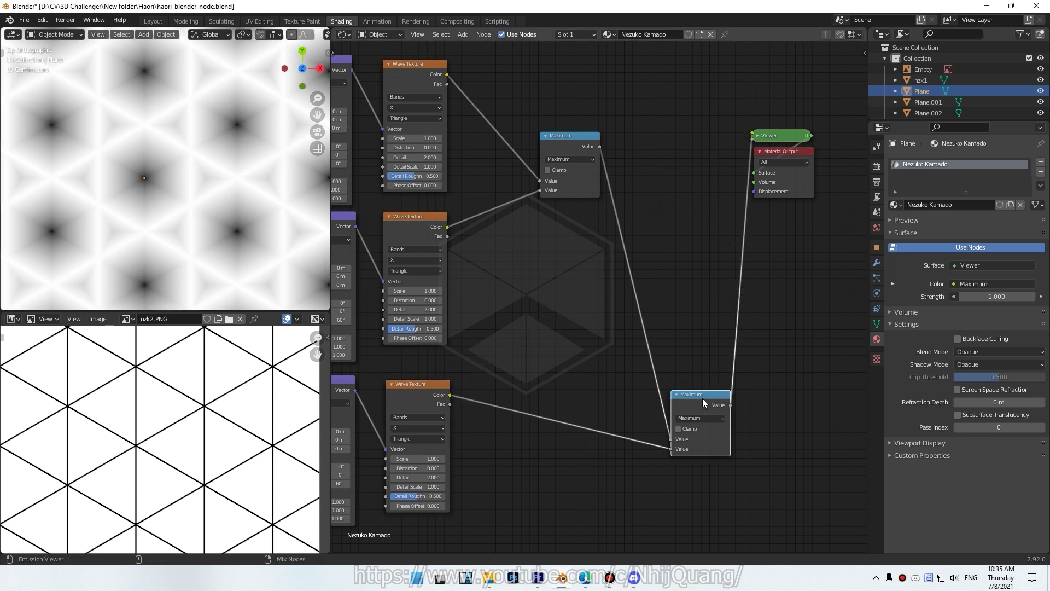
# Insert a Mix node on the link to the second Maximum node, then delete that Maximum
pyautogui.hotkey('shift', 'a')
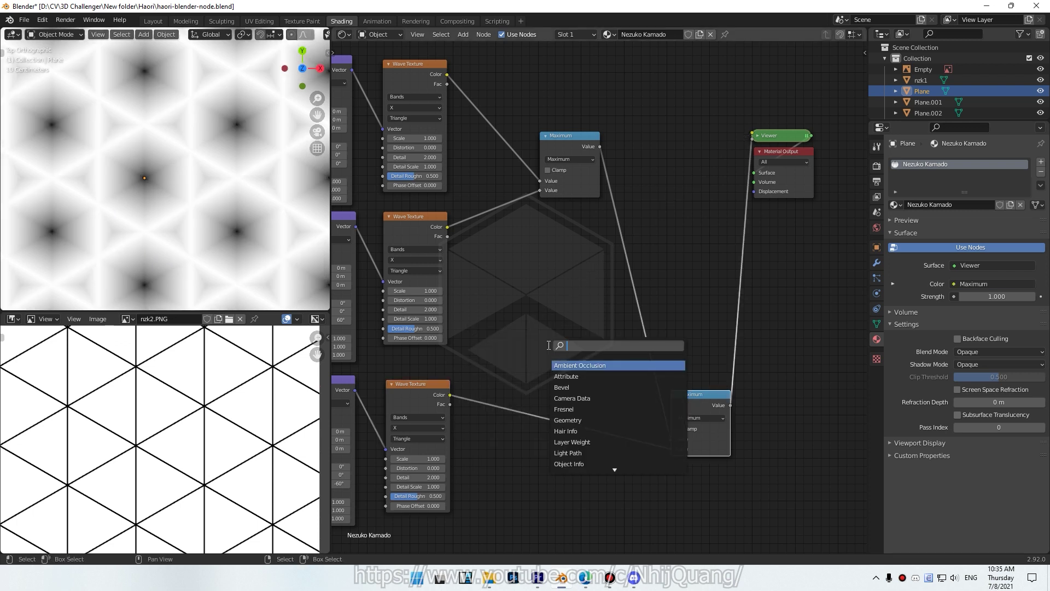
pyautogui.write('mix')
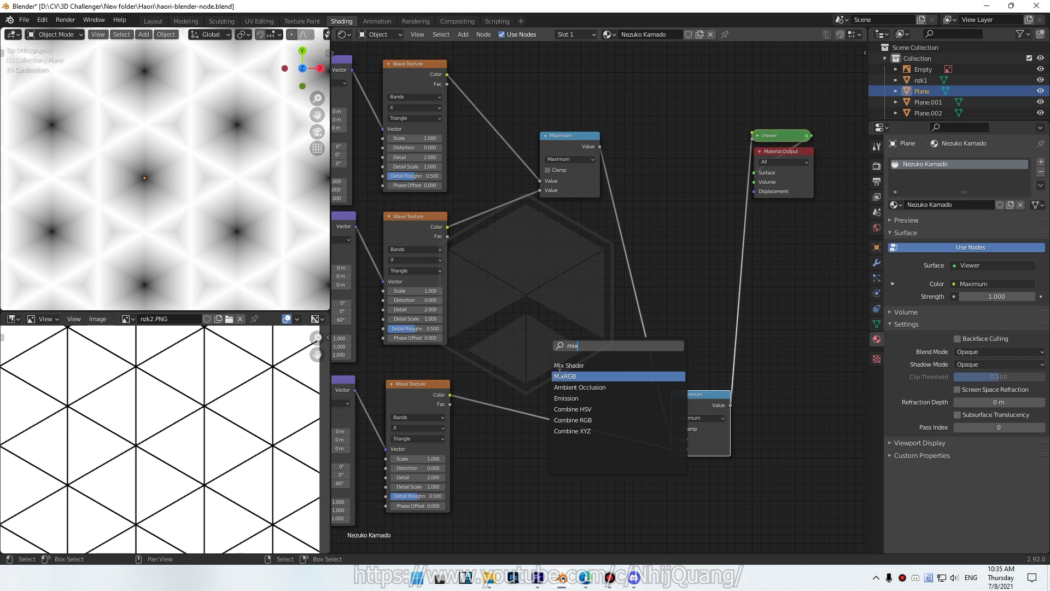
pyautogui.press('Return')
pyautogui.click(681, 360)
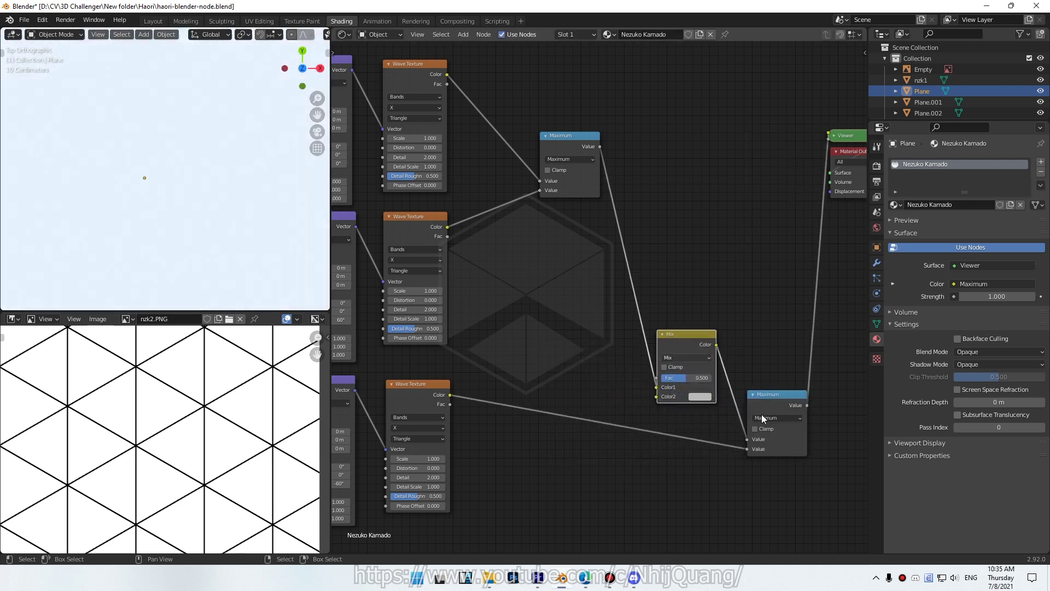
pyautogui.click(773, 402)
pyautogui.hotkey('ctrl', 'x')
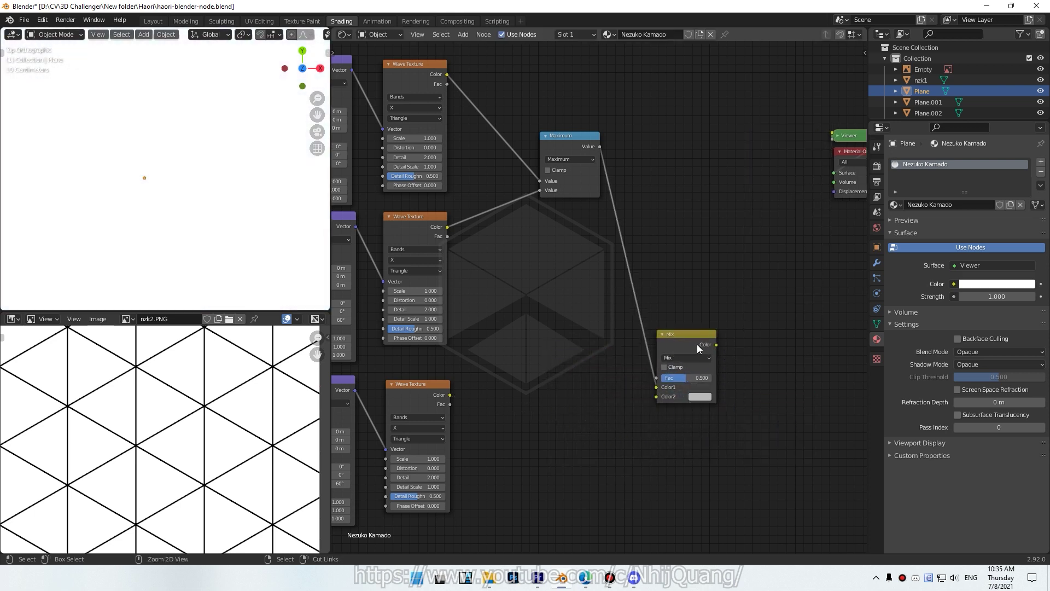
# Feed the third wave texture into Mix Color2 and set the blend mode to Lighten, Fac near zero
pyautogui.moveTo(449, 394); pyautogui.dragTo(656, 396)
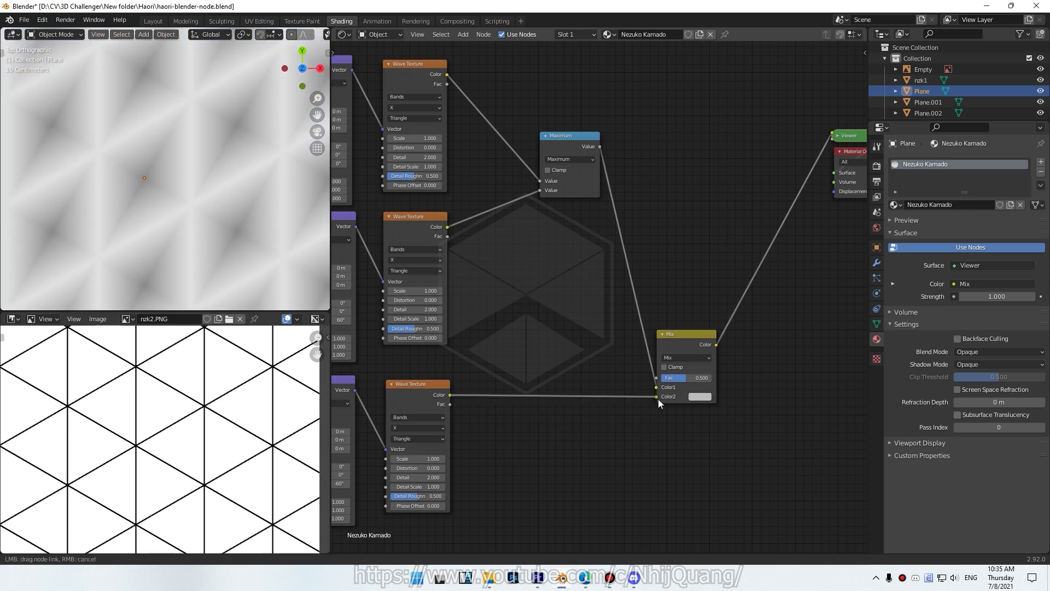
pyautogui.moveTo(681, 335); pyautogui.dragTo(724, 327)
pyautogui.click(730, 349)
pyautogui.click(725, 407)
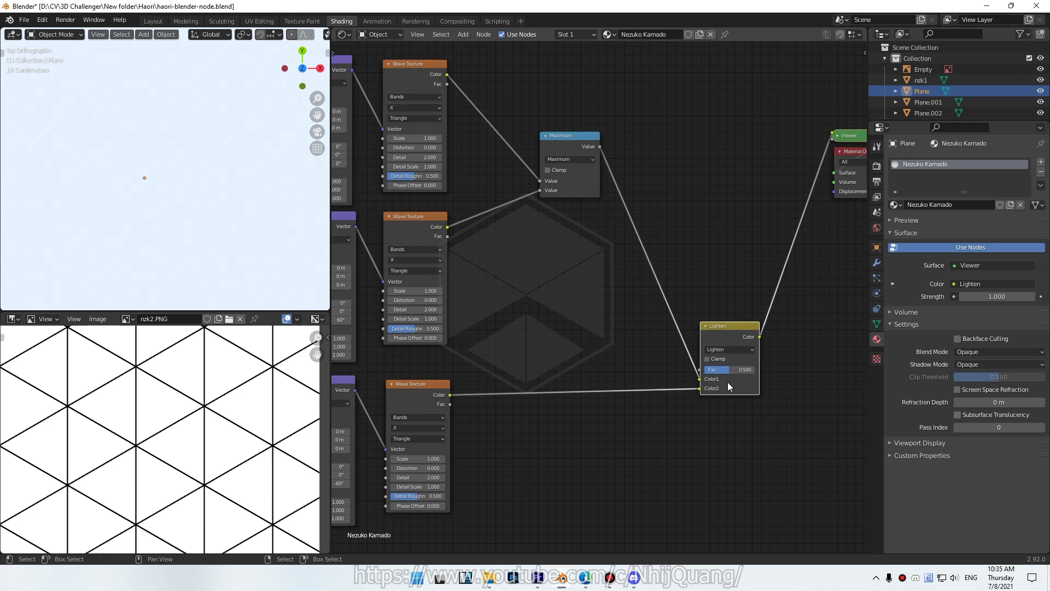
pyautogui.moveTo(729, 372); pyautogui.dragTo(705, 372)
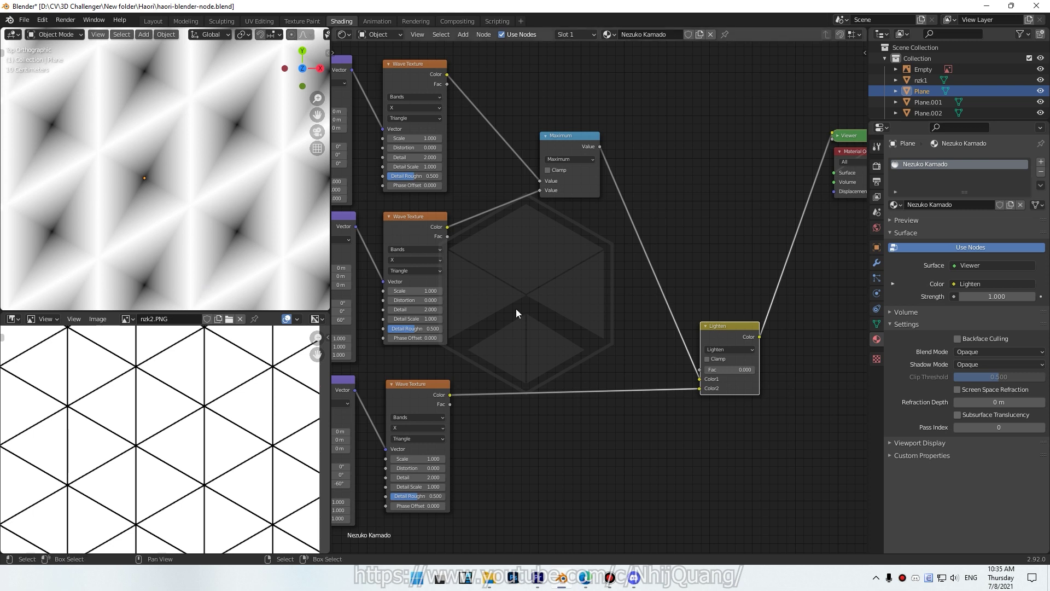
# Try Lighten factor values of 0.65, 1.000 and 0.39, settling on 1.000
pyautogui.moveTo(717, 369); pyautogui.dragTo(736, 369)
pyautogui.moveTo(727, 369); pyautogui.dragTo(752, 369)
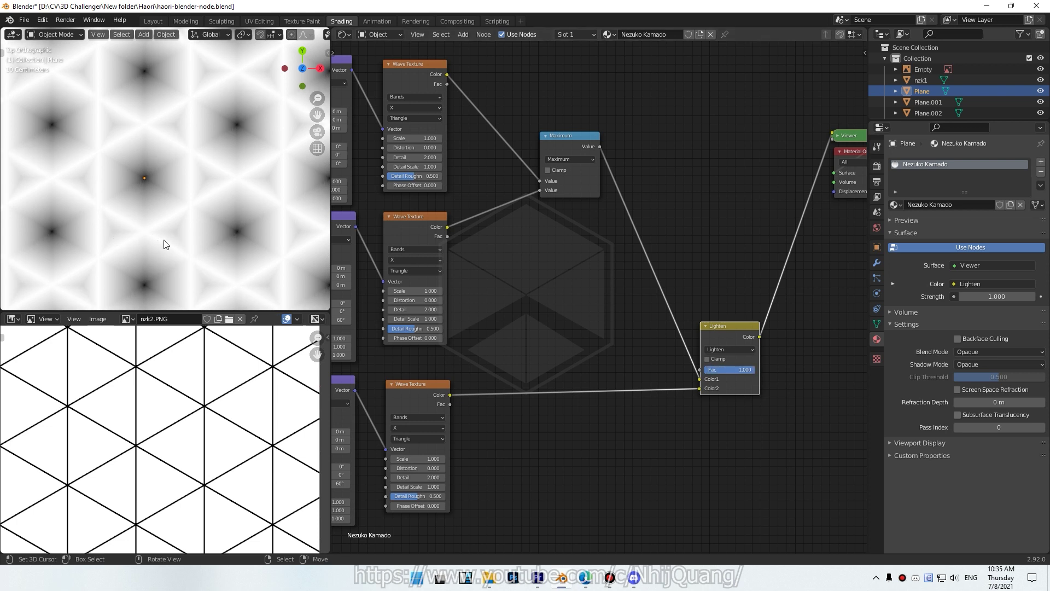
pyautogui.moveTo(737, 372); pyautogui.dragTo(689, 372)
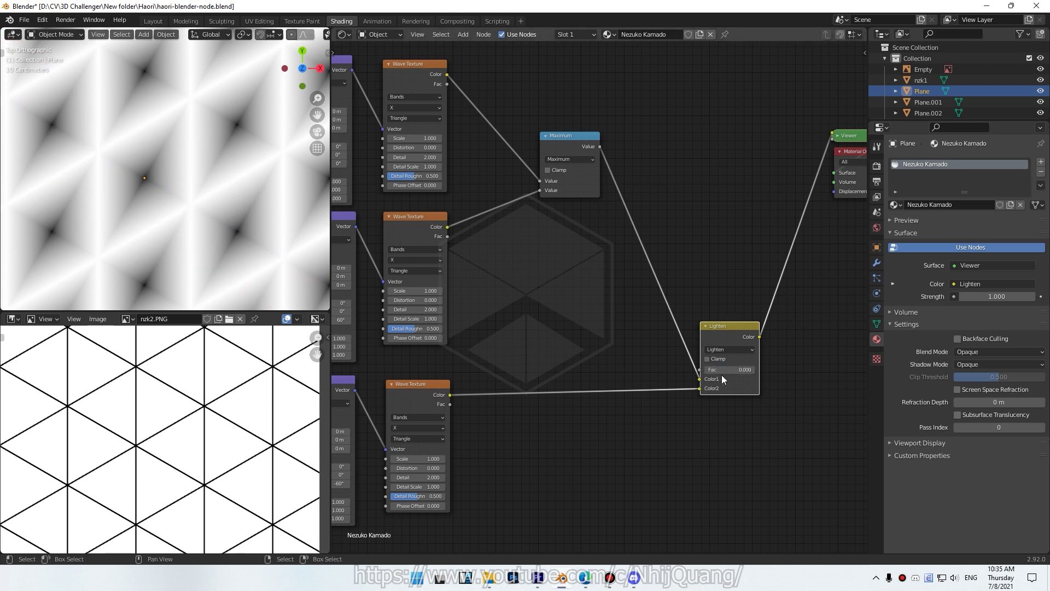
pyautogui.moveTo(717, 370); pyautogui.dragTo(755, 369)
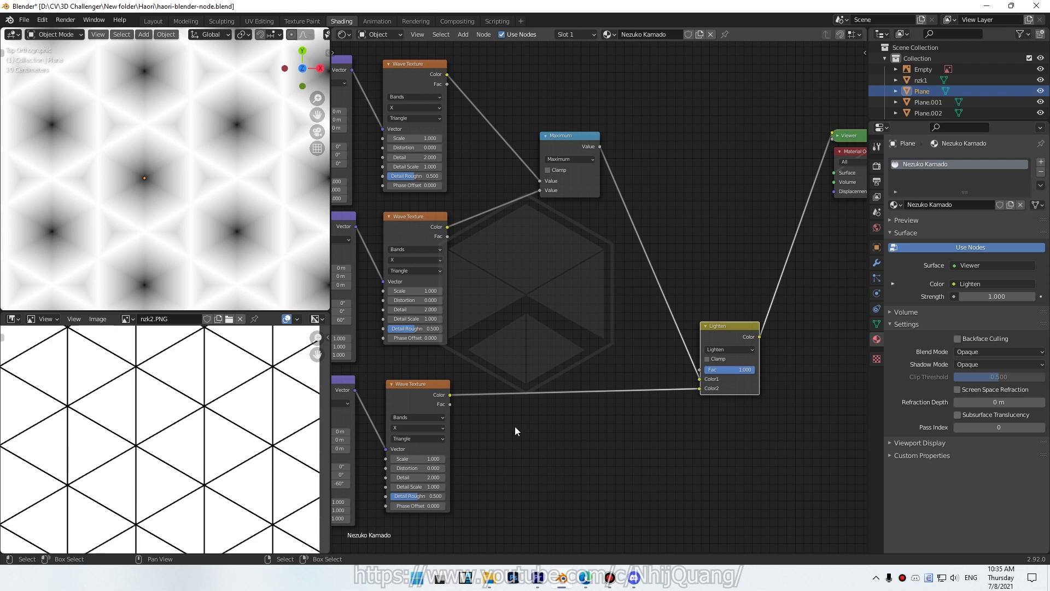
pyautogui.scroll(-1, 514, 428)
pyautogui.scroll(1, 516, 423)
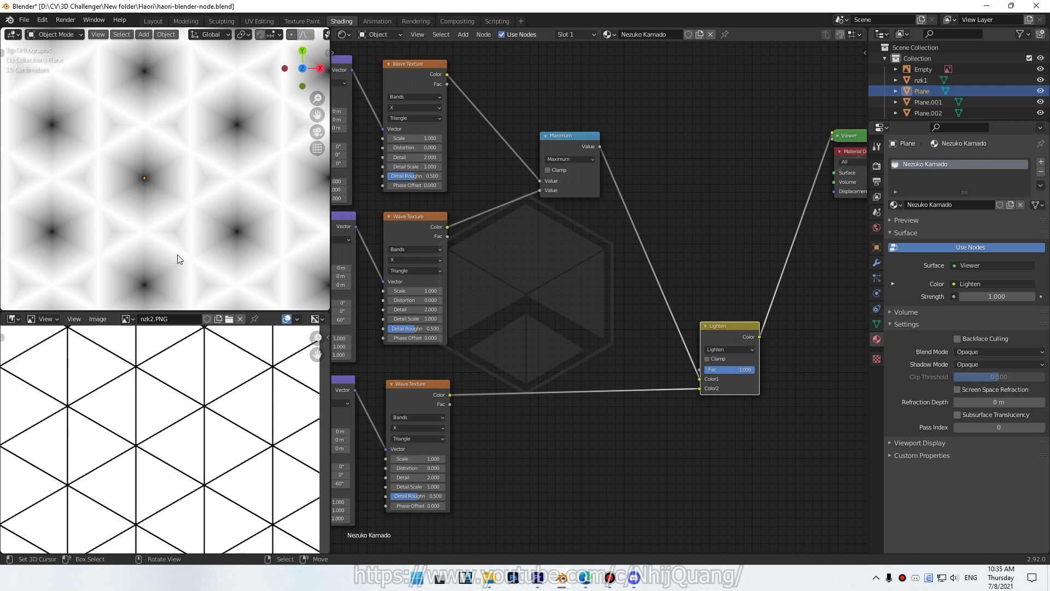
# Preview the bottom wave texture alone, then the Lighten blend of all three waves
pyautogui.keyDown('ctrl'); pyautogui.keyDown('shift'); pyautogui.click(414, 392); pyautogui.keyUp('shift'); pyautogui.keyUp('ctrl')
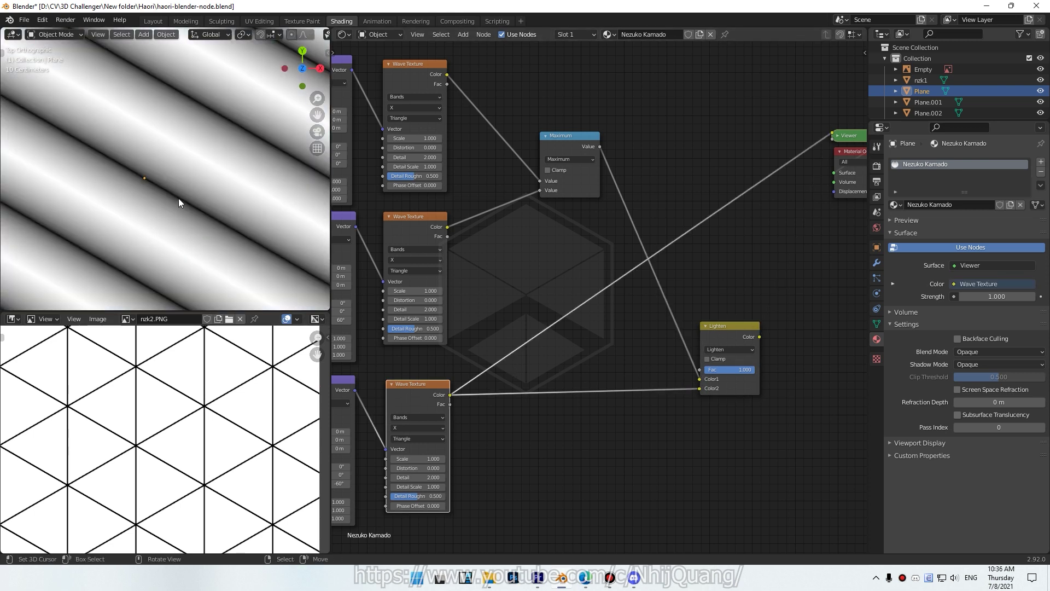
pyautogui.keyDown('ctrl'); pyautogui.keyDown('shift'); pyautogui.click(720, 339); pyautogui.keyUp('shift'); pyautogui.keyUp('ctrl')
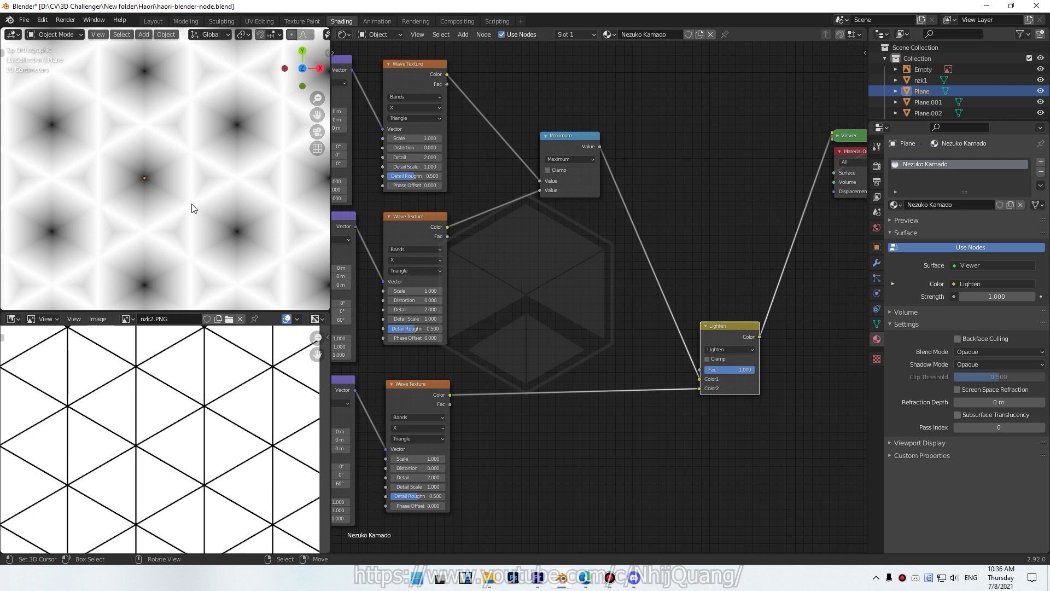
pyautogui.hotkey('shift', 'a')
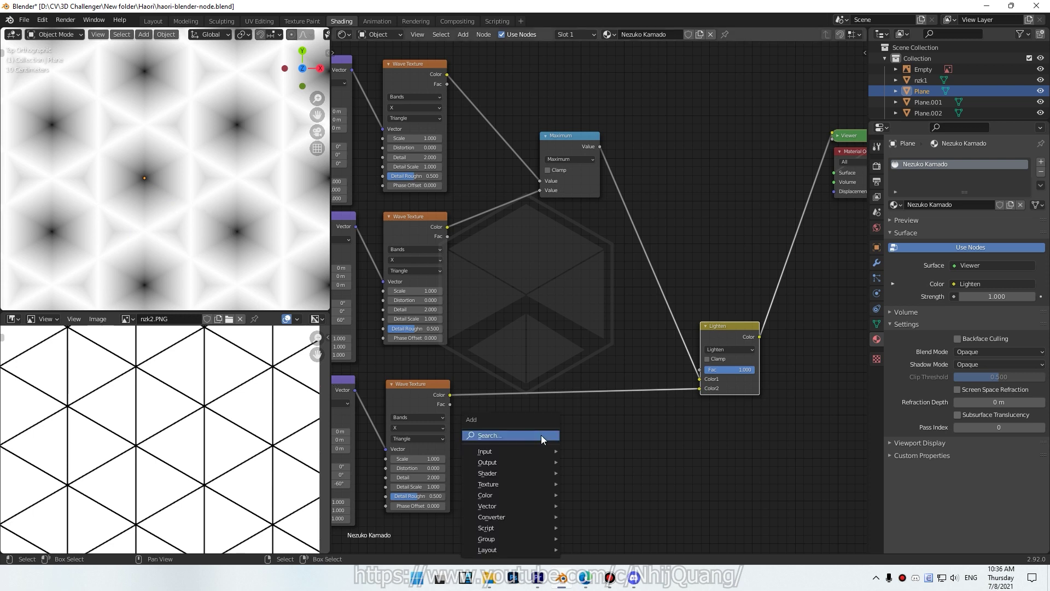
# Add an Invert node and insert it between the bottom wave texture and the Lighten mix
pyautogui.click(541, 435)
pyautogui.write('inv')
pyautogui.click(571, 449)
pyautogui.click(541, 475)
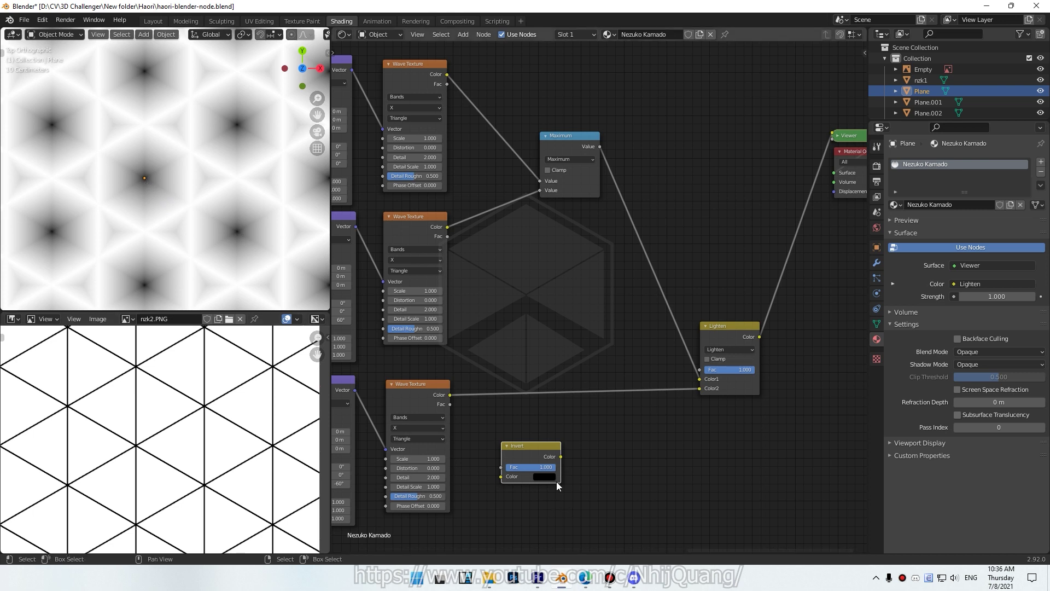
pyautogui.moveTo(540, 455); pyautogui.dragTo(527, 392)
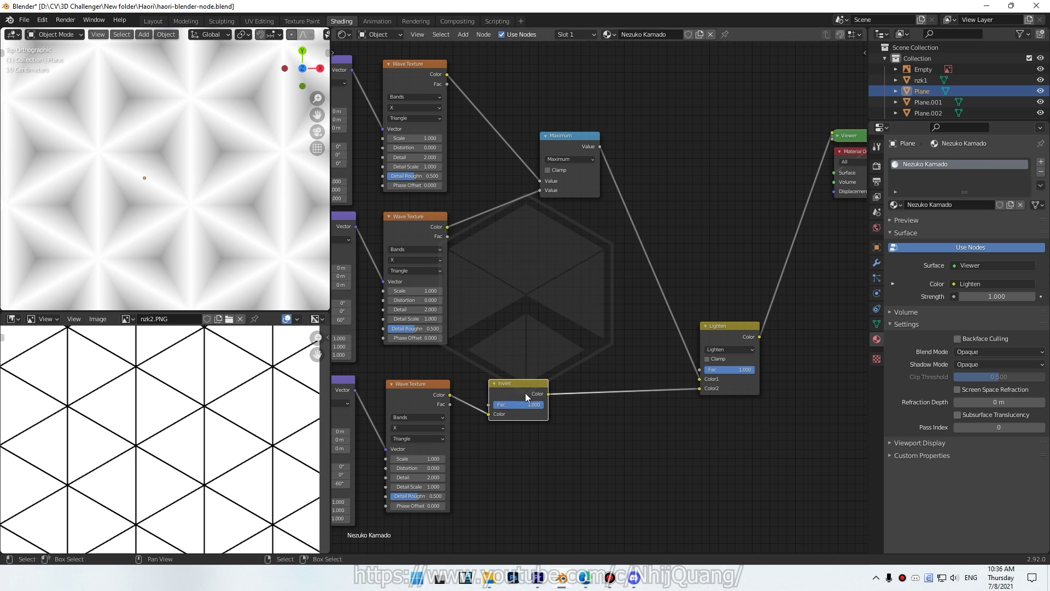
# Compare previews of the bottom wave texture and its inverted version, ending on the inverted one
pyautogui.keyDown('ctrl'); pyautogui.keyDown('shift'); pyautogui.click(421, 401); pyautogui.keyUp('shift'); pyautogui.keyUp('ctrl')
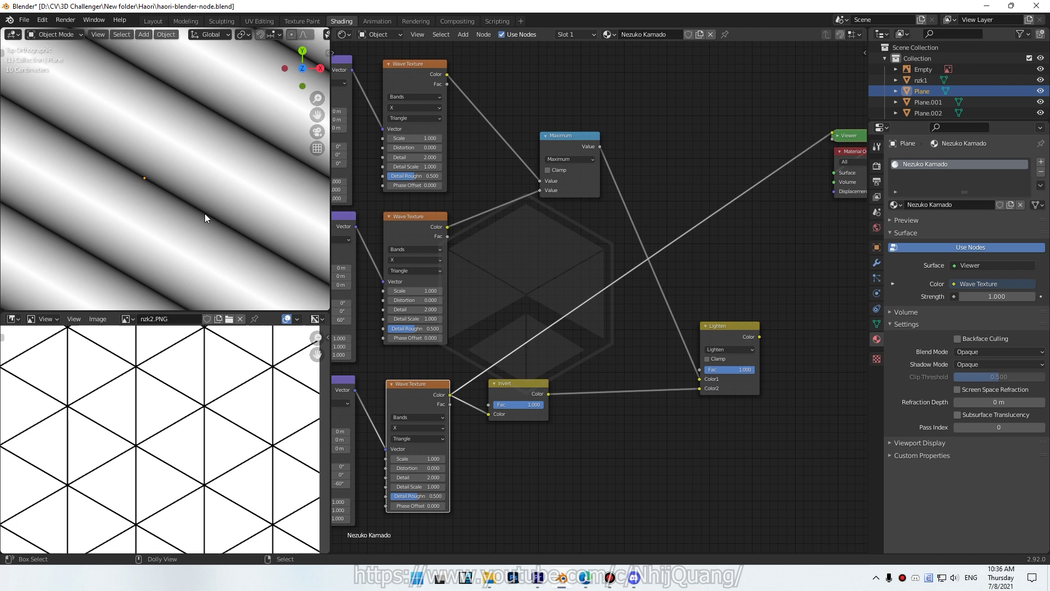
pyautogui.keyDown('ctrl'); pyautogui.keyDown('shift'); pyautogui.click(516, 391); pyautogui.keyUp('shift'); pyautogui.keyUp('ctrl')
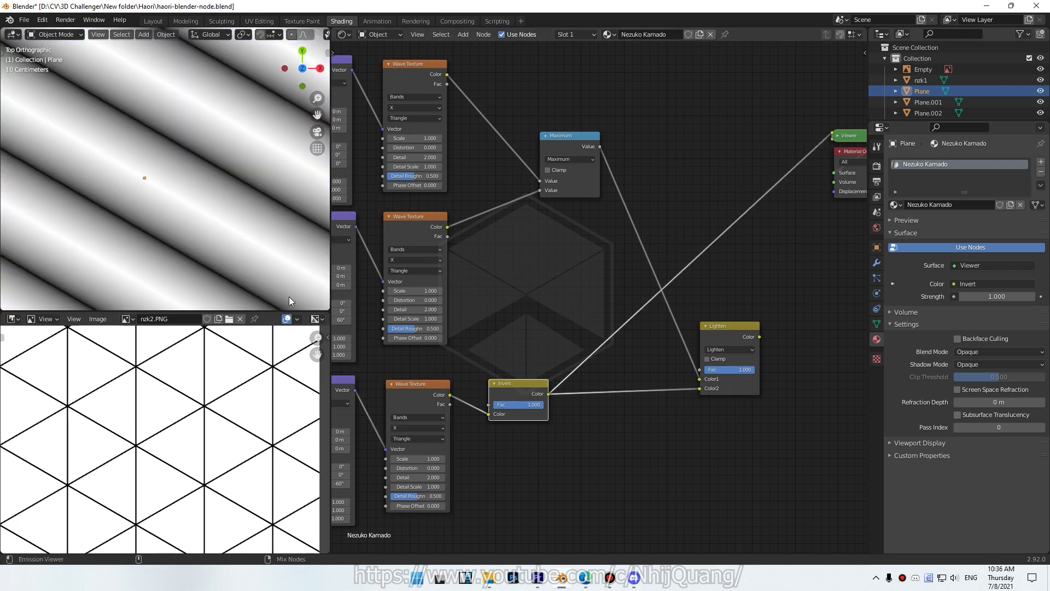
pyautogui.keyDown('ctrl'); pyautogui.keyDown('shift'); pyautogui.click(411, 389); pyautogui.keyUp('shift'); pyautogui.keyUp('ctrl')
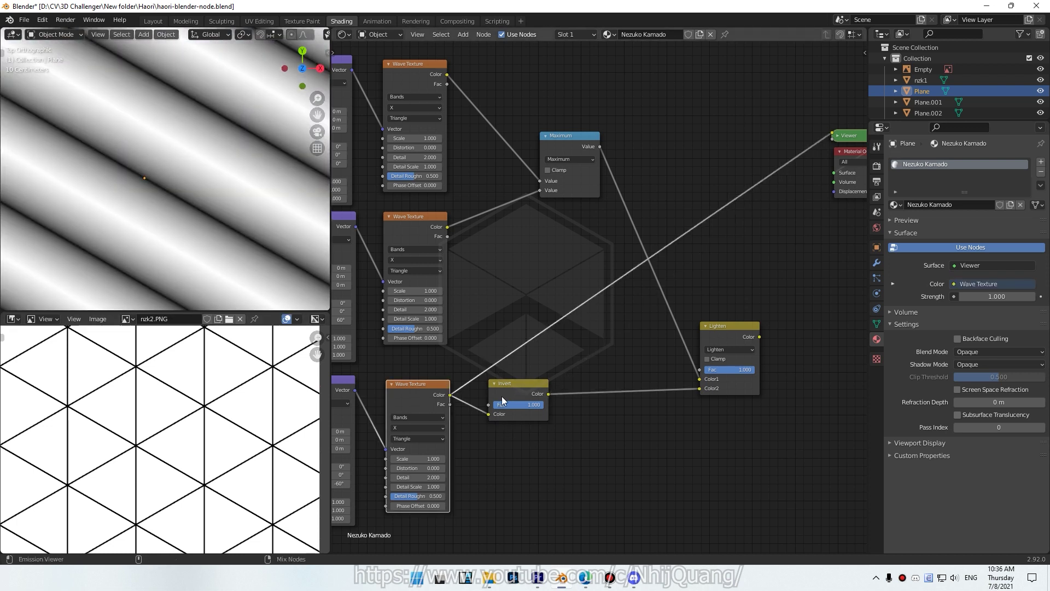
pyautogui.keyDown('ctrl'); pyautogui.keyDown('shift'); pyautogui.click(511, 397); pyautogui.keyUp('shift'); pyautogui.keyUp('ctrl')
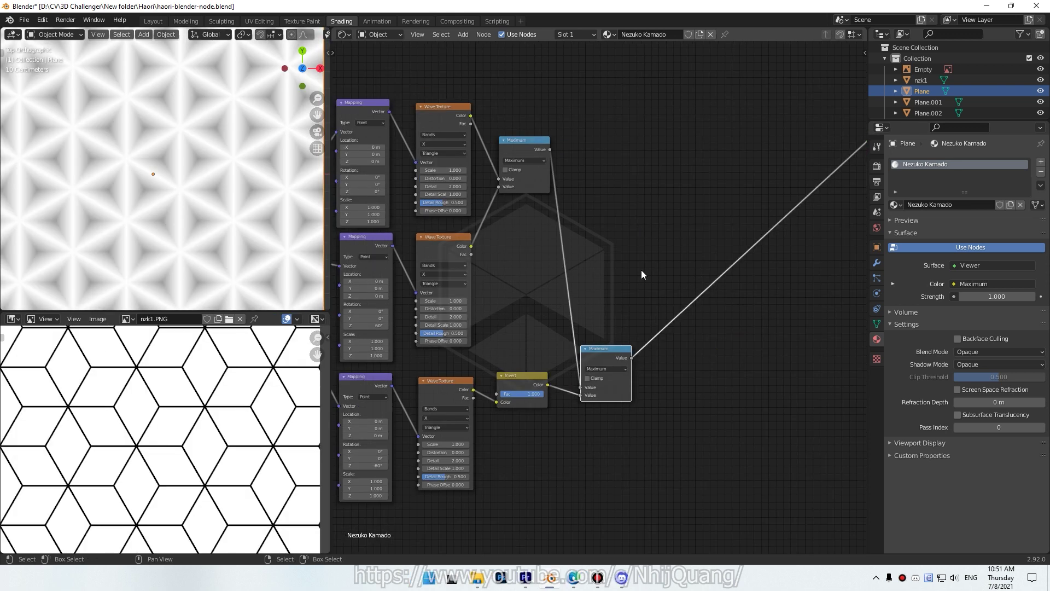
# Zoom around the node tree, then bring up the list of loaded reference images
pyautogui.scroll(2, 648, 399)
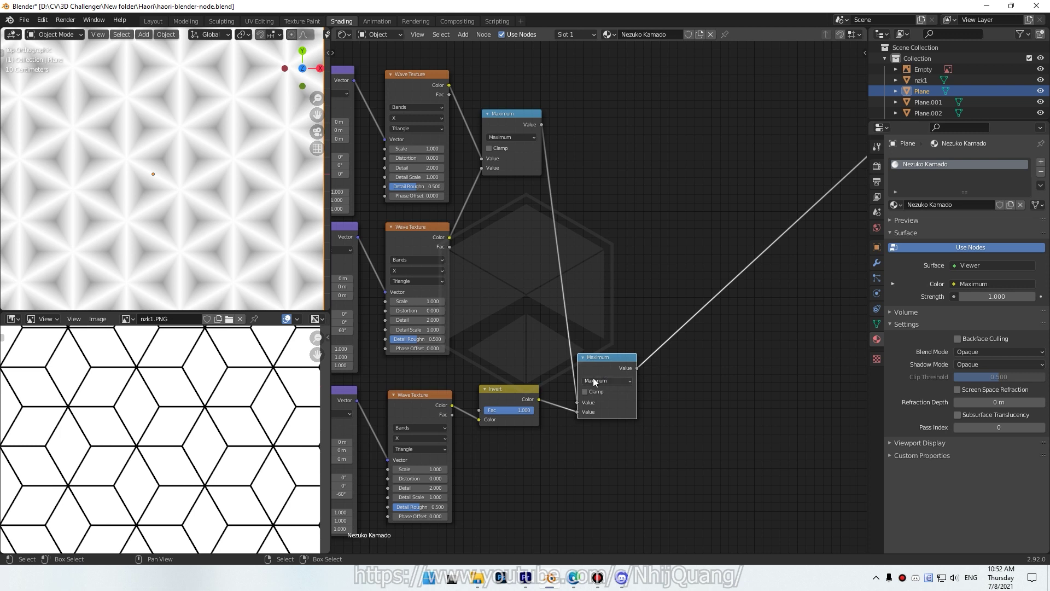
pyautogui.scroll(-2, 593, 381)
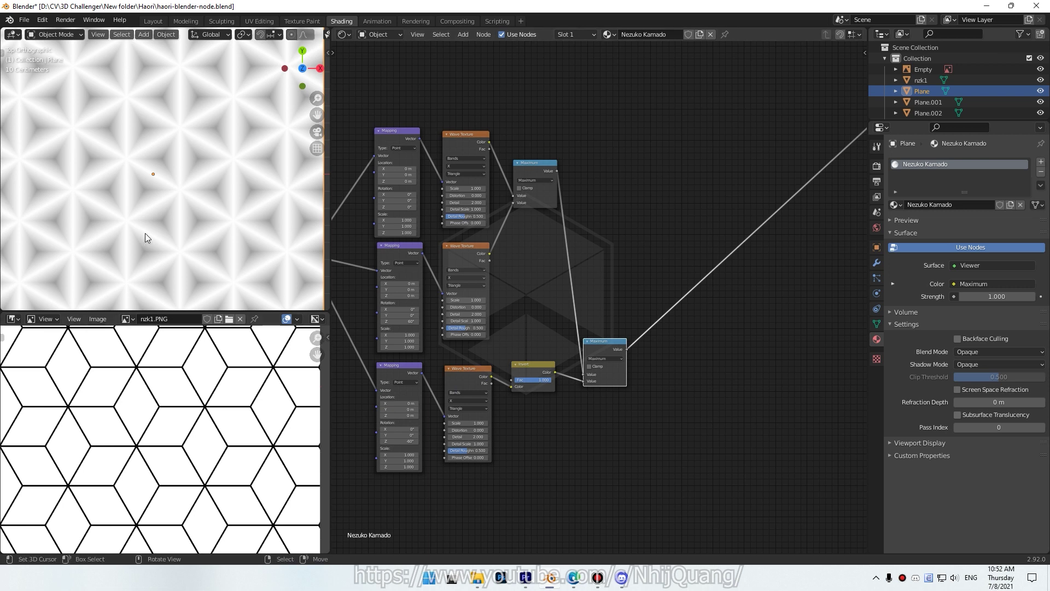
pyautogui.click(127, 318)
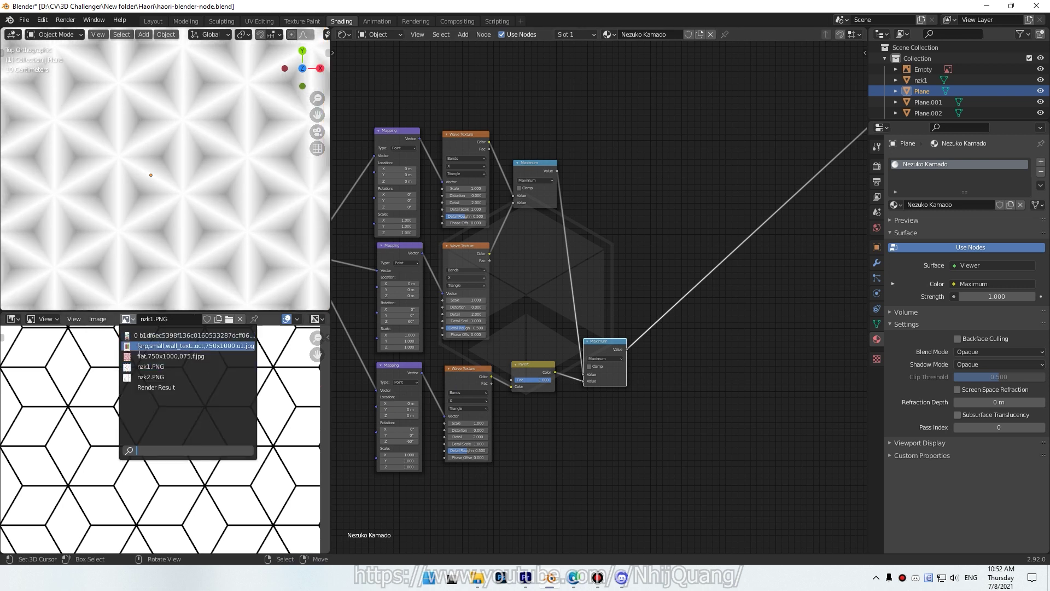
# Show the pink flat 750x1000 star-pattern reference image in the Image Editor
pyautogui.click(139, 355)
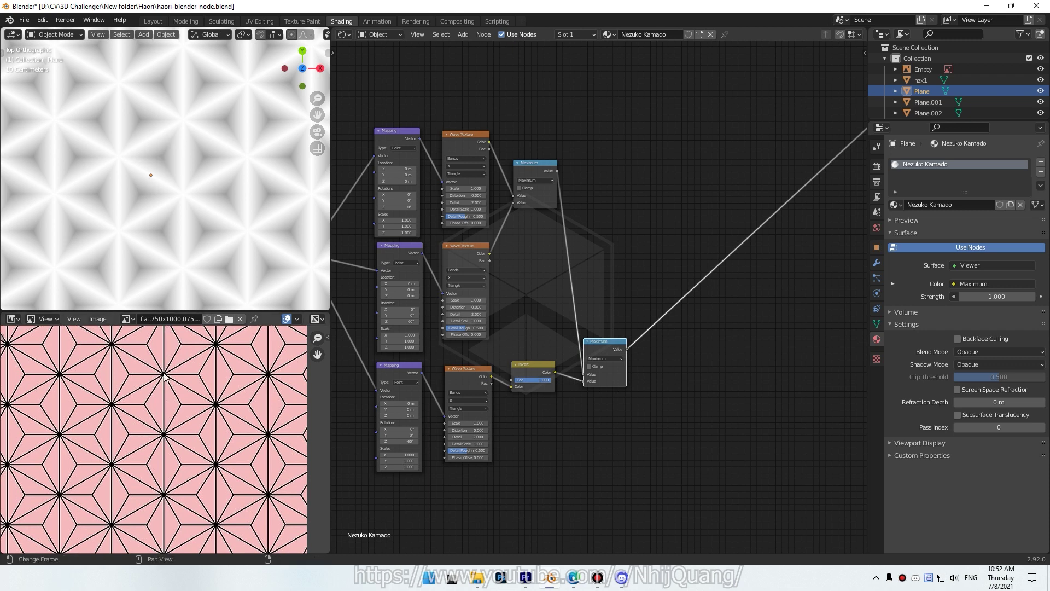
pyautogui.scroll(-6, 174, 164)
pyautogui.scroll(-1, 173, 178)
pyautogui.scroll(-1, 162, 409)
pyautogui.scroll(1, 162, 410)
pyautogui.scroll(1, 179, 202)
pyautogui.scroll(1, 179, 201)
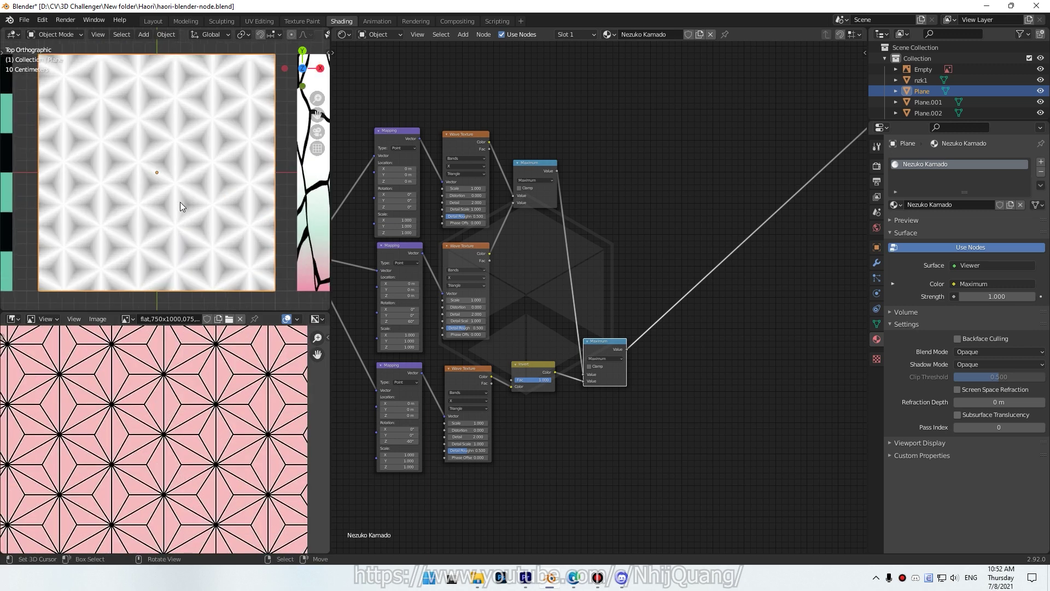
pyautogui.scroll(4, 186, 229)
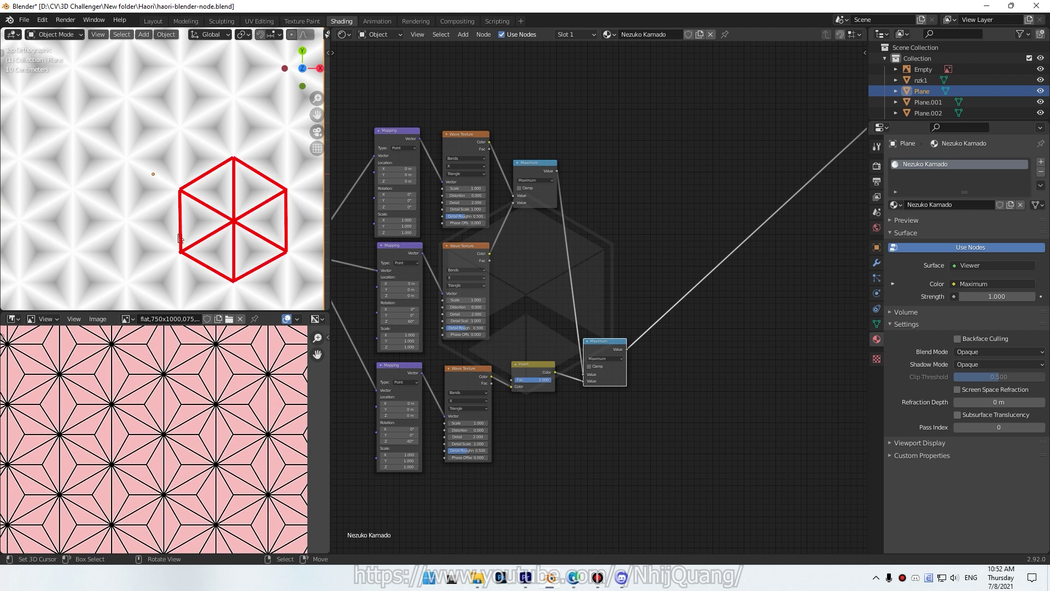
# Sketch Y-shaped guide lines inside the red hexagon, then remove the guide sketches
pyautogui.moveTo(181, 191)
pyautogui.mouseDown()
pyautogui.moveTo(196, 222)
pyautogui.moveTo(233, 221)
pyautogui.mouseUp()
pyautogui.moveTo(196, 222); pyautogui.dragTo(181, 251)
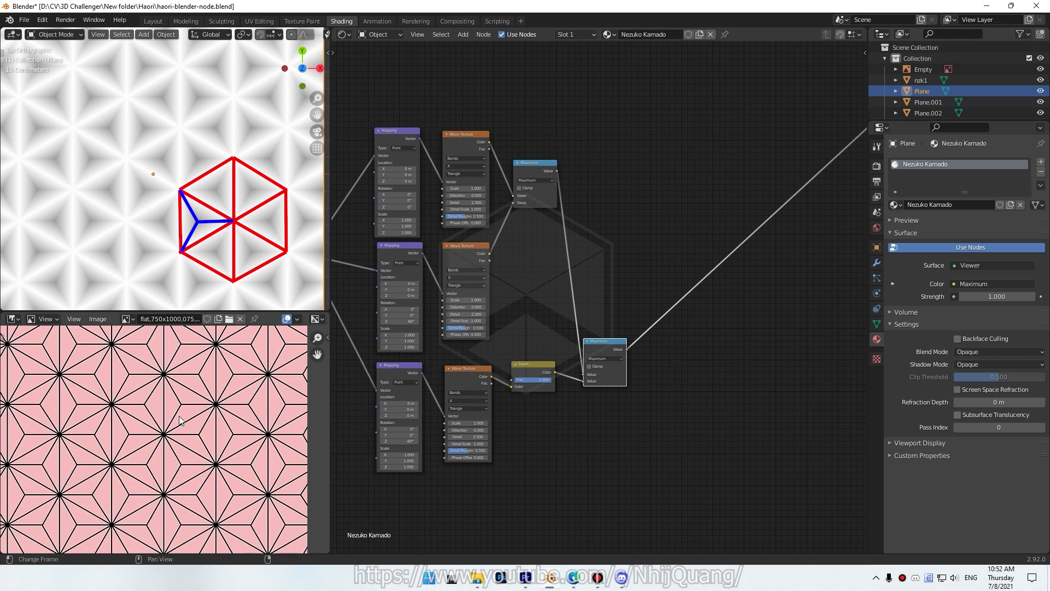
pyautogui.scroll(-1, 649, 434)
pyautogui.press('Escape')
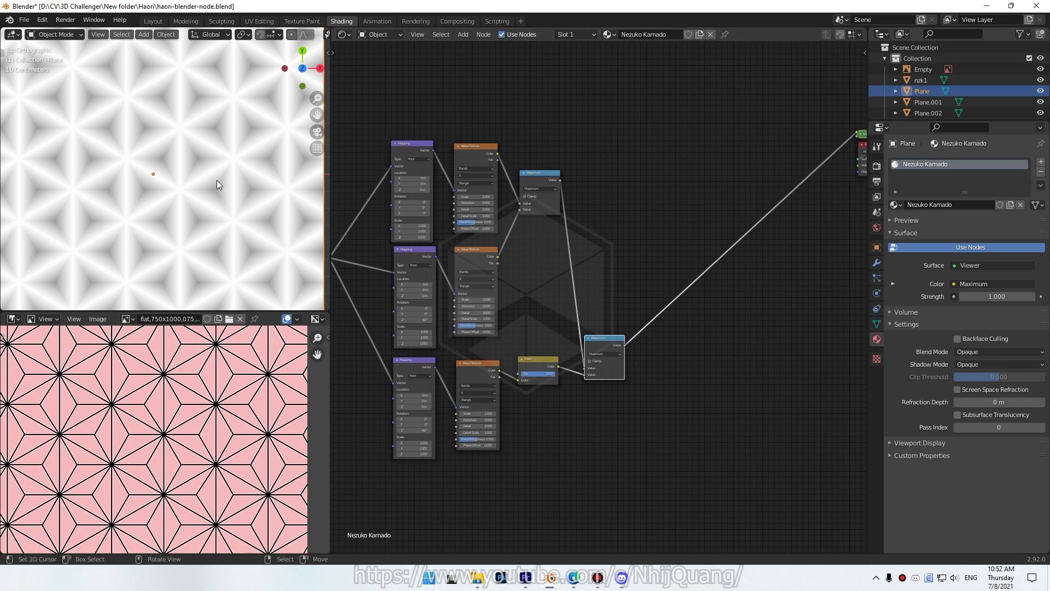
pyautogui.scroll(1, 217, 181)
pyautogui.scroll(1, 205, 166)
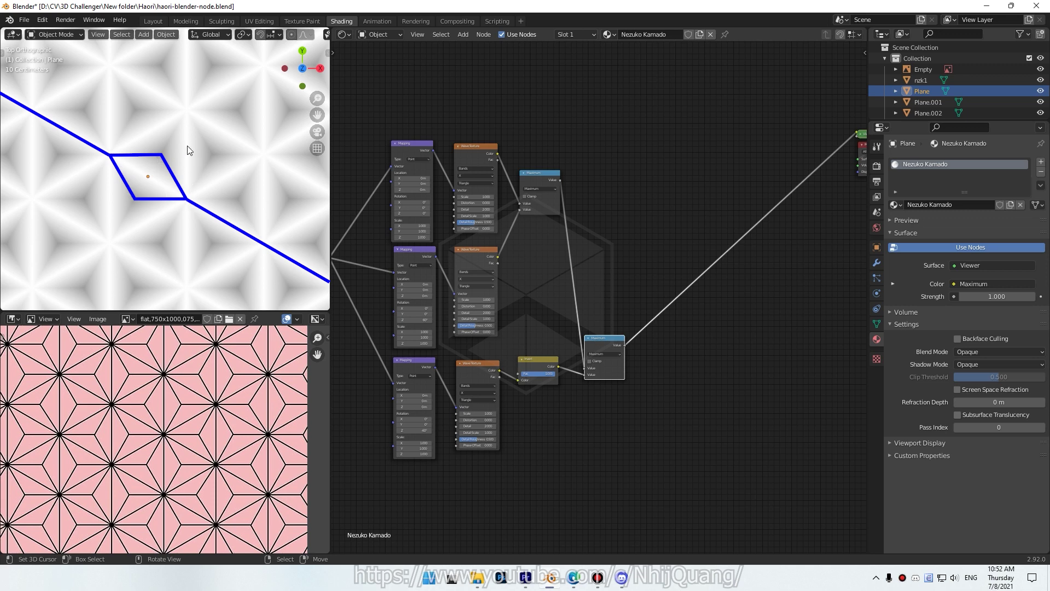
pyautogui.hotkey('alt', 'h')
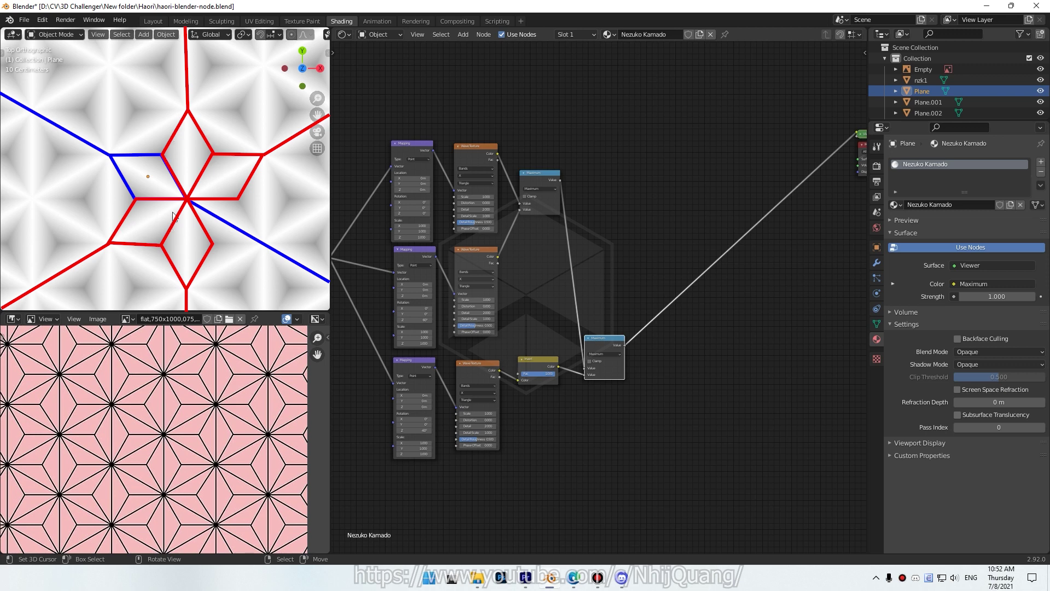
pyautogui.keyDown('ctrl'); pyautogui.keyDown('shift'); pyautogui.click(532, 179); pyautogui.keyUp('shift'); pyautogui.keyUp('ctrl')
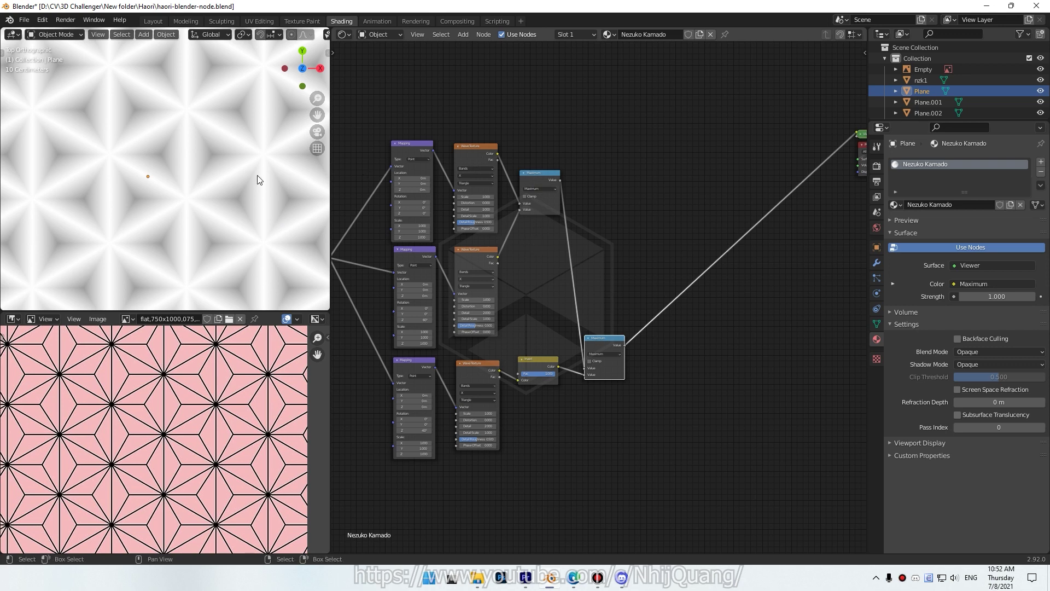
# Preview the upper wave, middle wave, then the top Maximum combination
pyautogui.keyDown('ctrl'); pyautogui.keyDown('shift'); pyautogui.click(478, 155); pyautogui.keyUp('shift'); pyautogui.keyUp('ctrl')
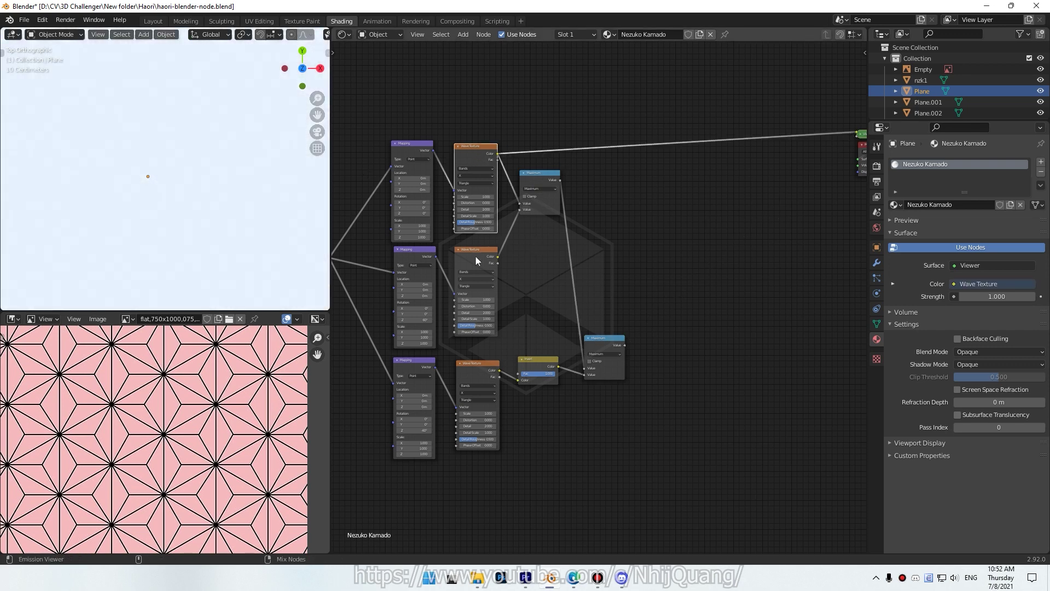
pyautogui.keyDown('ctrl'); pyautogui.keyDown('shift'); pyautogui.click(478, 255); pyautogui.keyUp('shift'); pyautogui.keyUp('ctrl')
pyautogui.keyDown('ctrl'); pyautogui.keyDown('shift'); pyautogui.click(541, 175); pyautogui.keyUp('shift'); pyautogui.keyUp('ctrl')
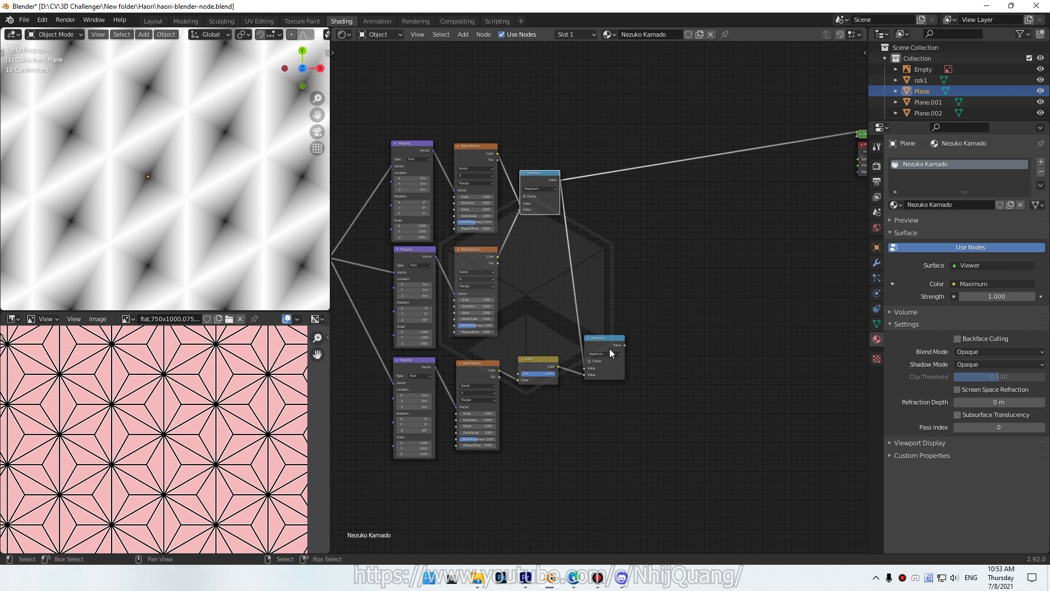
pyautogui.scroll(1, 733, 374)
pyautogui.scroll(1, 605, 383)
# Add a Subtract node before the Viewer, taking the top Maximum minus the lower Maximum
pyautogui.hotkey('shift', 'd')
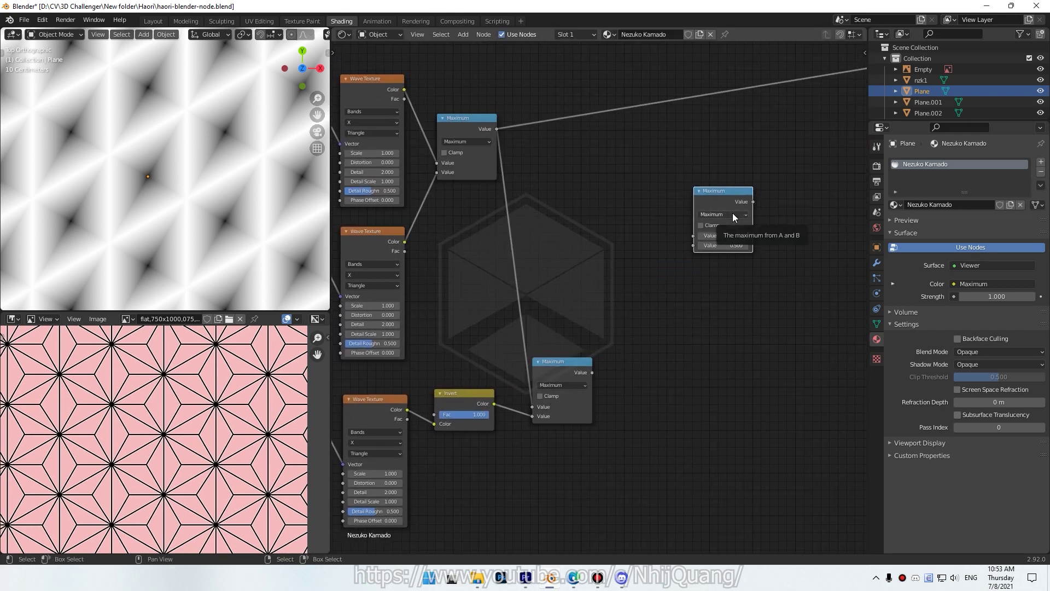
pyautogui.click(733, 215)
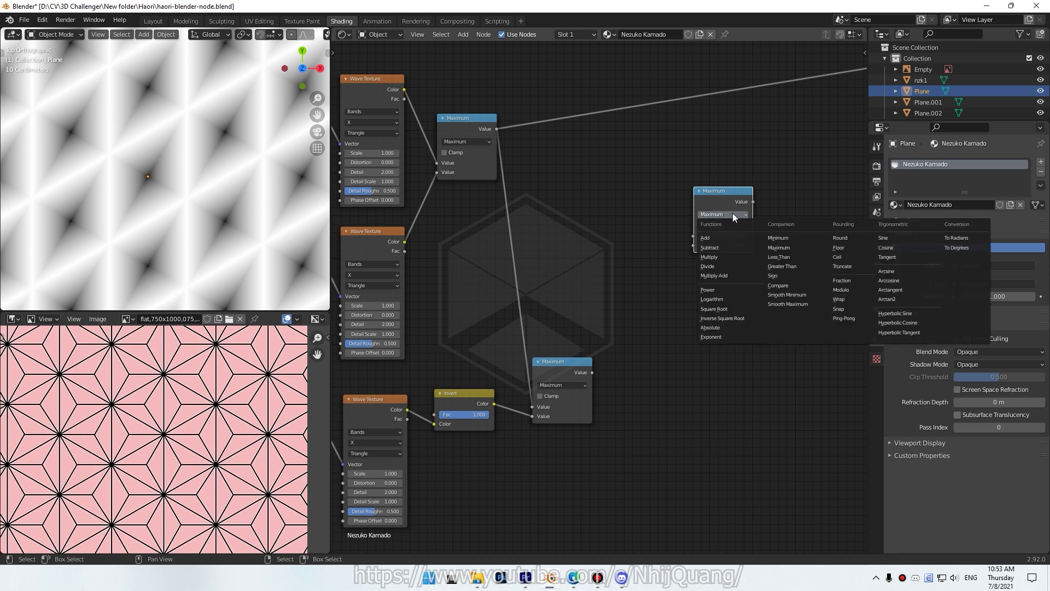
pyautogui.click(723, 247)
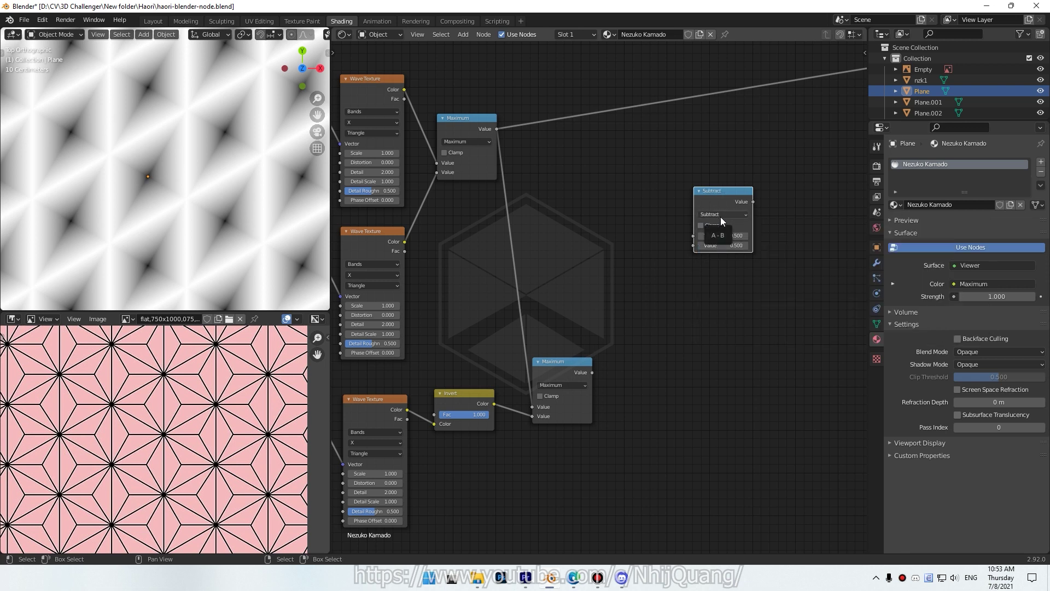
pyautogui.moveTo(723, 199); pyautogui.dragTo(703, 94)
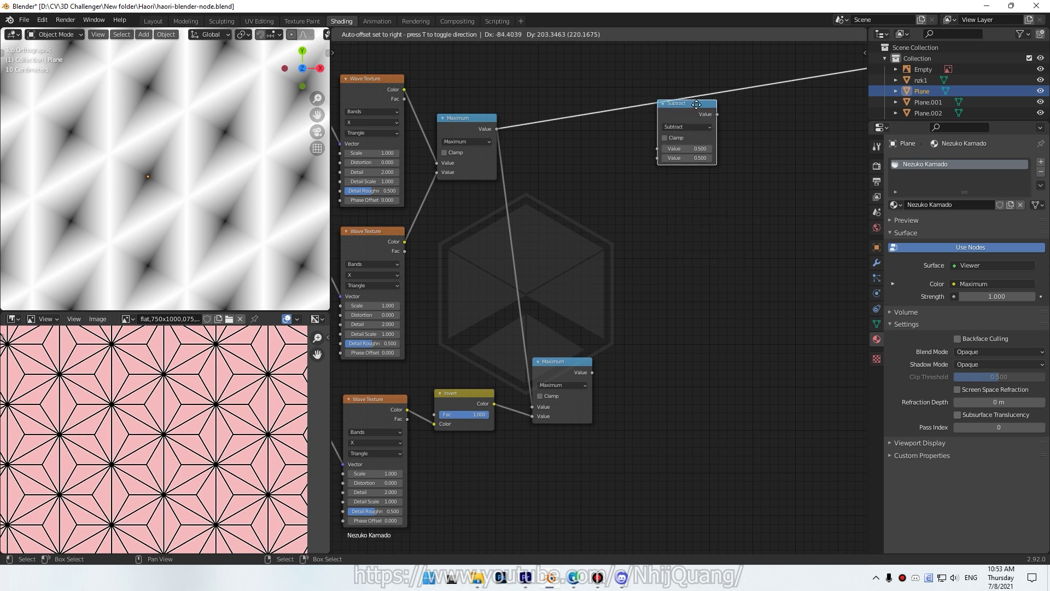
pyautogui.moveTo(592, 372); pyautogui.dragTo(579, 224)
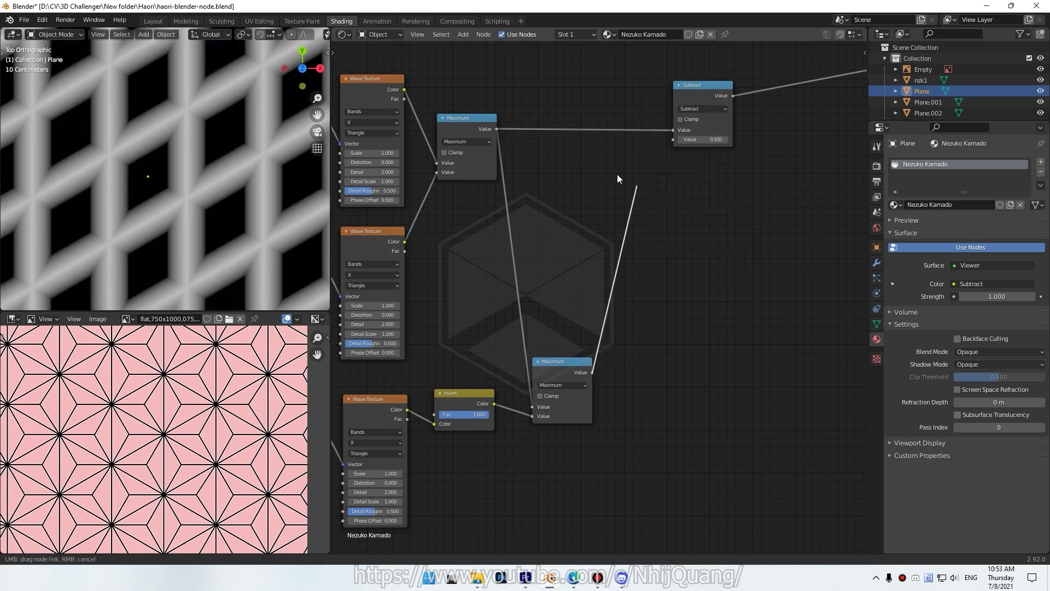
pyautogui.moveTo(579, 223); pyautogui.dragTo(673, 139)
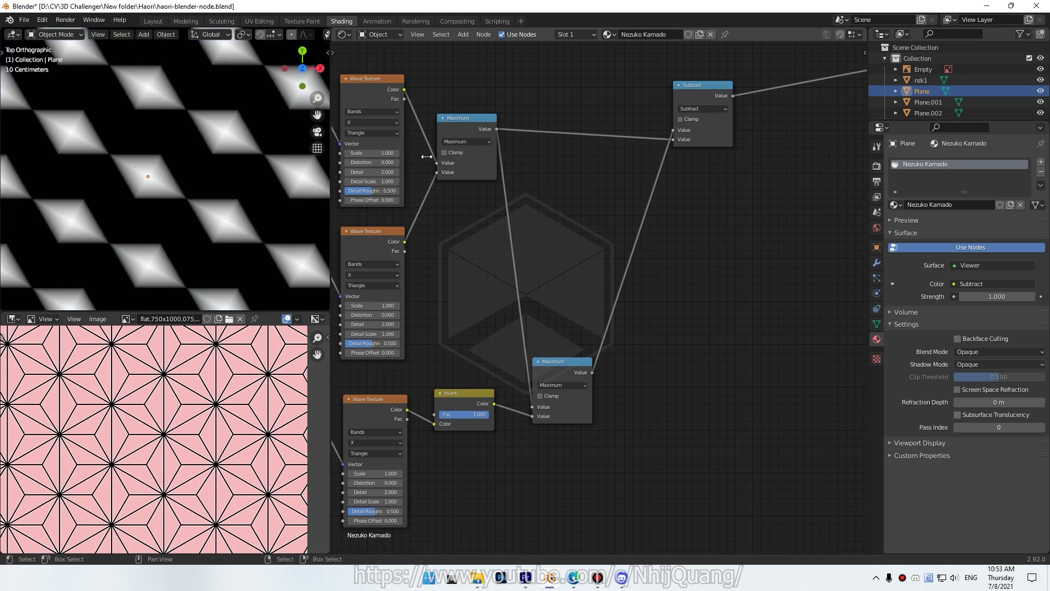
pyautogui.scroll(-3, 192, 203)
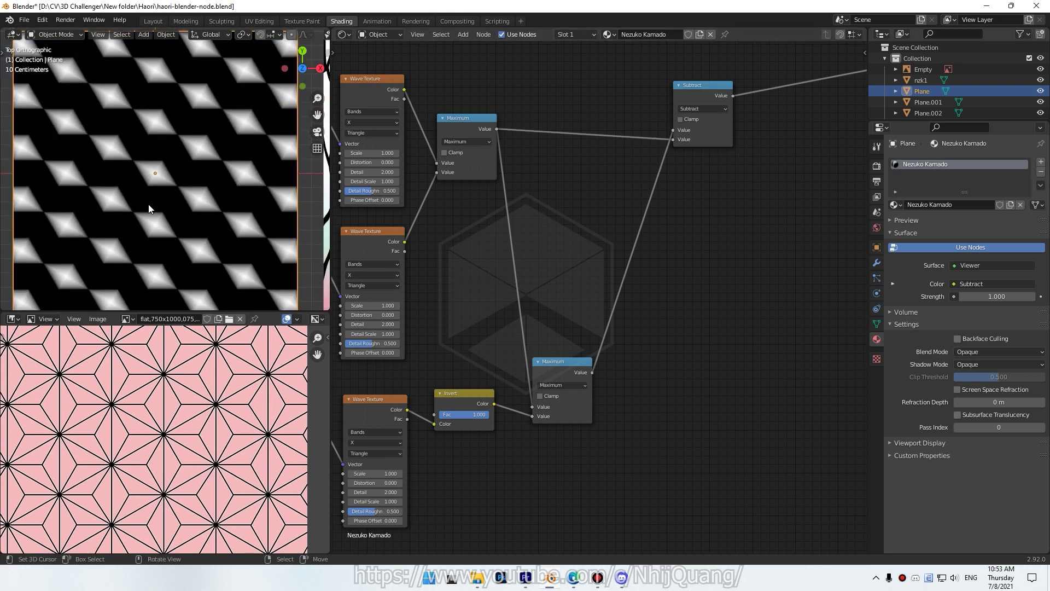
# Preview the top wave, middle wave, Maximum and bottom wave in turn, ending on Subtract
pyautogui.keyDown('ctrl'); pyautogui.keyDown('shift'); pyautogui.click(373, 98); pyautogui.keyUp('shift'); pyautogui.keyUp('ctrl')
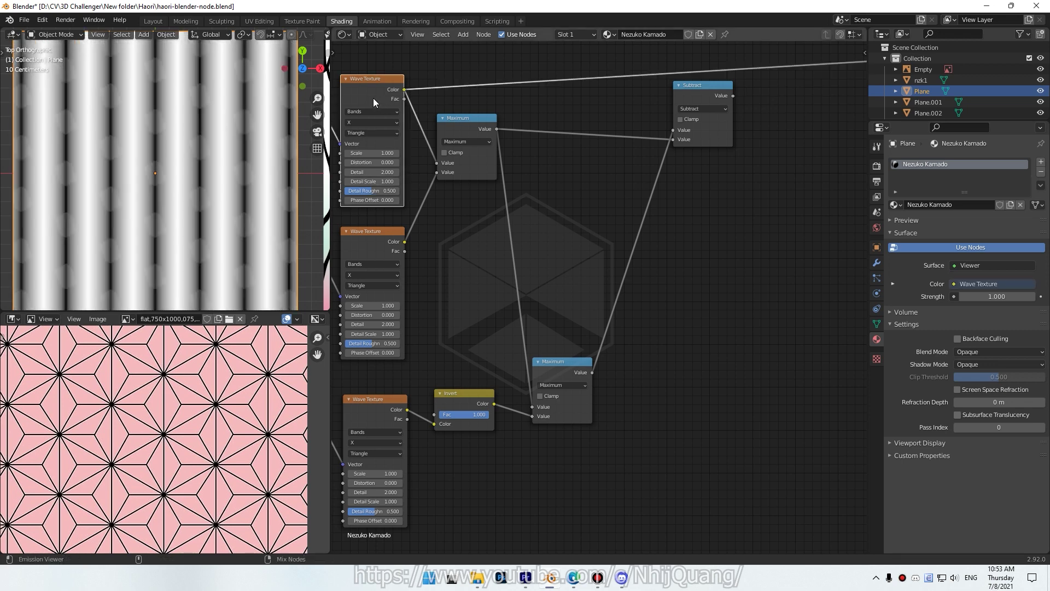
pyautogui.keyDown('ctrl'); pyautogui.keyDown('shift'); pyautogui.click(367, 257); pyautogui.keyUp('shift'); pyautogui.keyUp('ctrl')
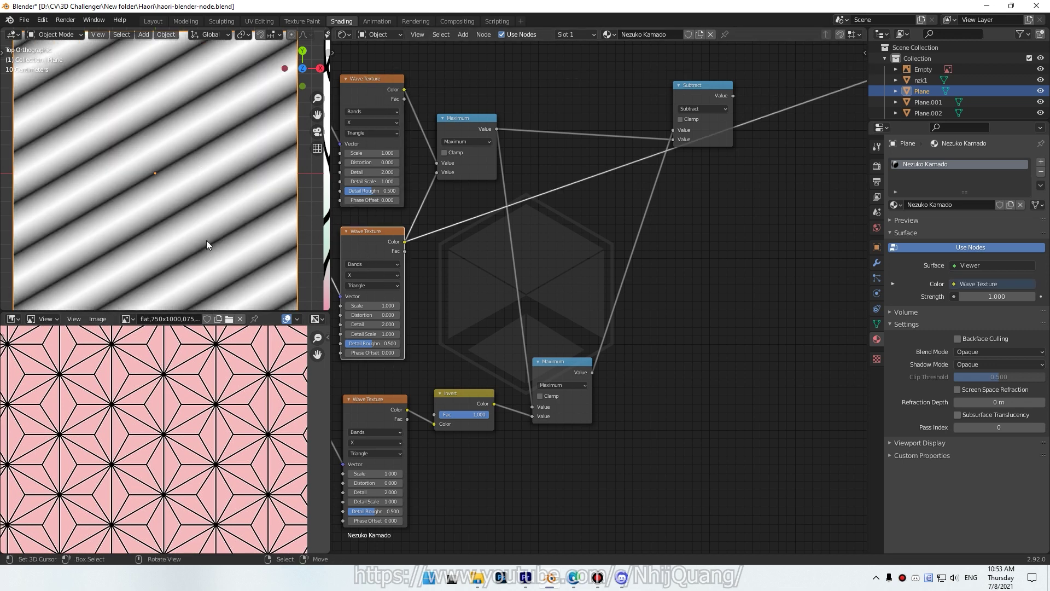
pyautogui.keyDown('ctrl'); pyautogui.keyDown('shift'); pyautogui.click(567, 362); pyautogui.keyUp('shift'); pyautogui.keyUp('ctrl')
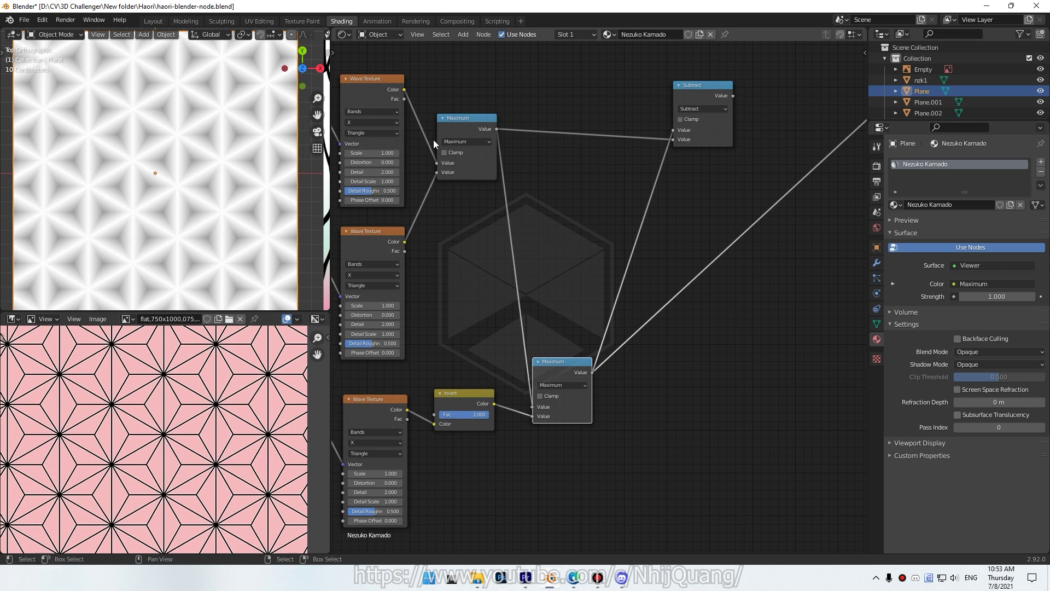
pyautogui.keyDown('ctrl'); pyautogui.keyDown('shift'); pyautogui.click(373, 410); pyautogui.keyUp('shift'); pyautogui.keyUp('ctrl')
pyautogui.keyDown('ctrl'); pyautogui.keyDown('shift'); pyautogui.click(695, 97); pyautogui.keyUp('shift'); pyautogui.keyUp('ctrl')
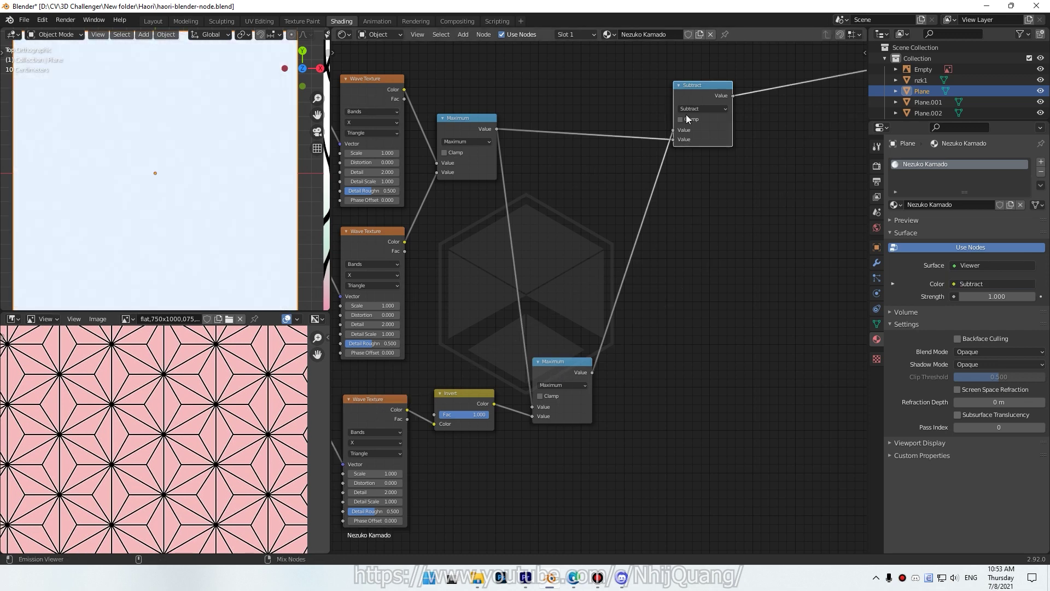
pyautogui.scroll(-1, 655, 137)
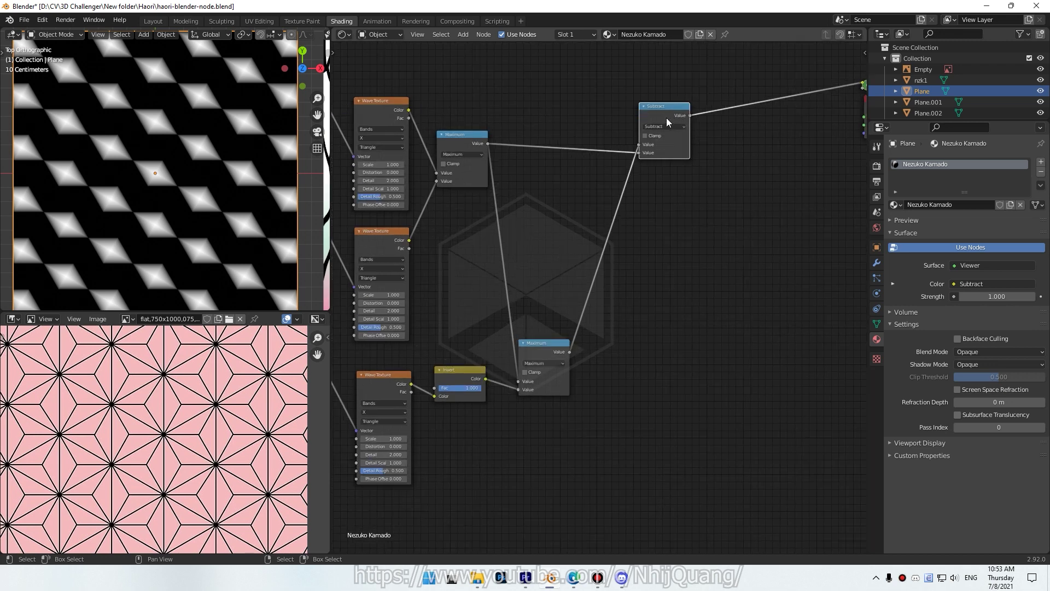
# Rearrange the Subtract and lower Maximum nodes and bring the Mapping nodes into view
pyautogui.moveTo(665, 121); pyautogui.dragTo(680, 118)
pyautogui.click(456, 144)
pyautogui.moveTo(546, 342); pyautogui.dragTo(554, 406)
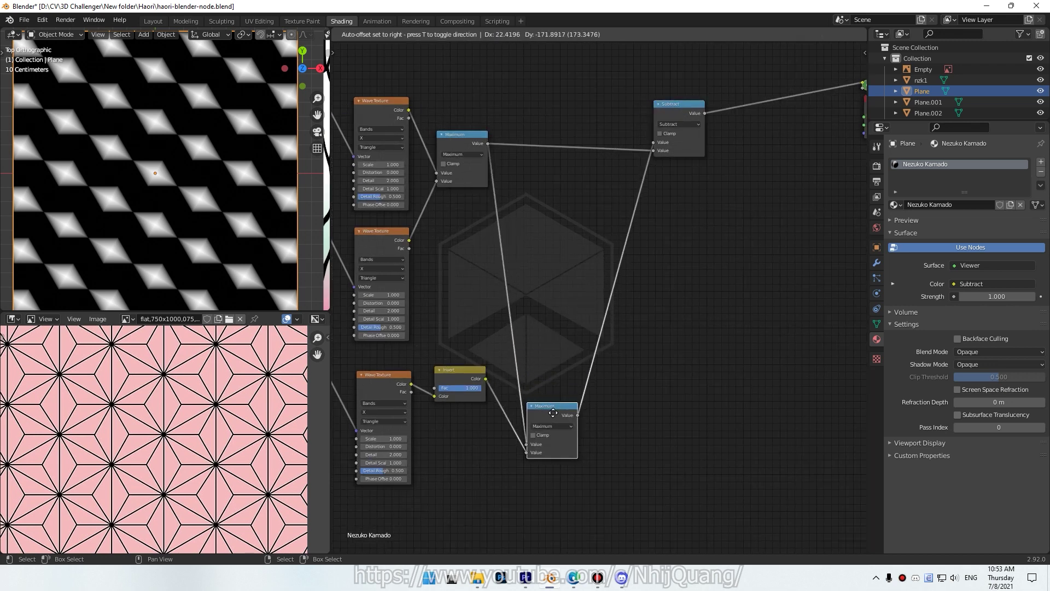
pyautogui.moveTo(374, 330); pyautogui.dragTo(445, 303, button='middle')
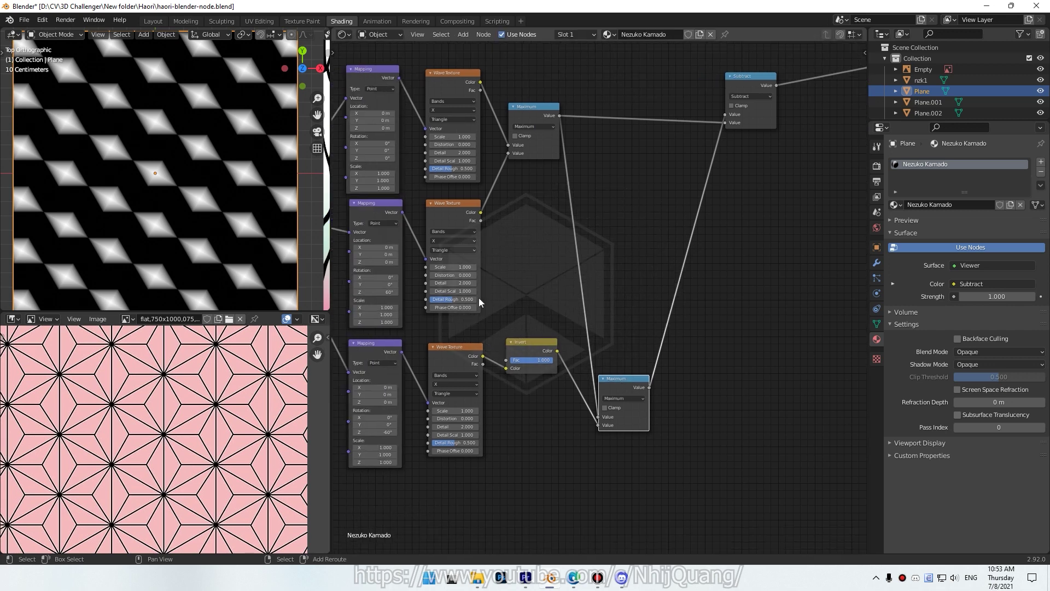
# Add a copy of the upper Maximum fed by the top Wave Texture and Invert output, and preview it
pyautogui.click(530, 114)
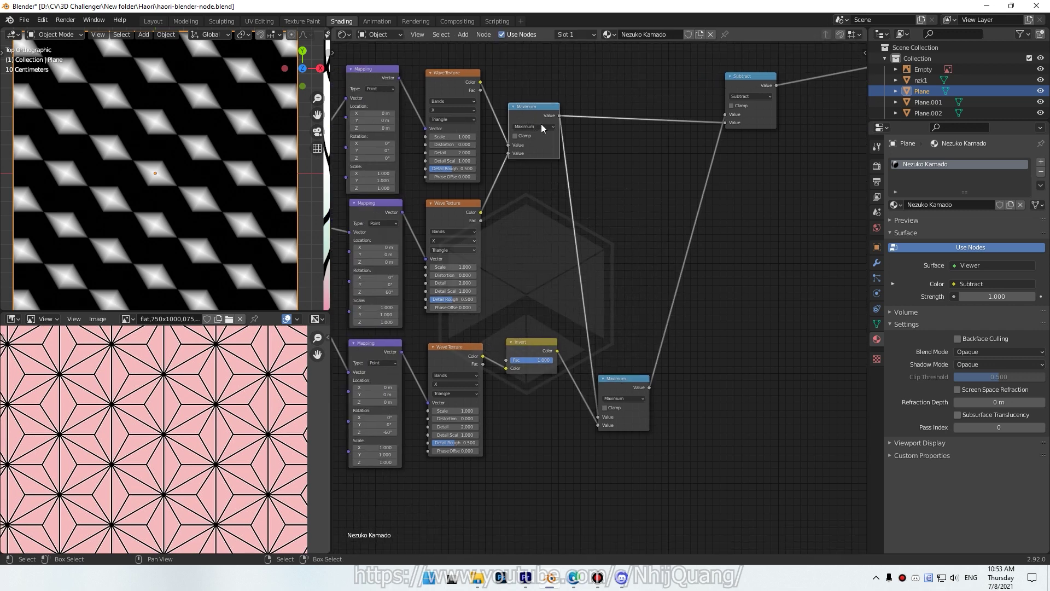
pyautogui.hotkey('shift', 'd')
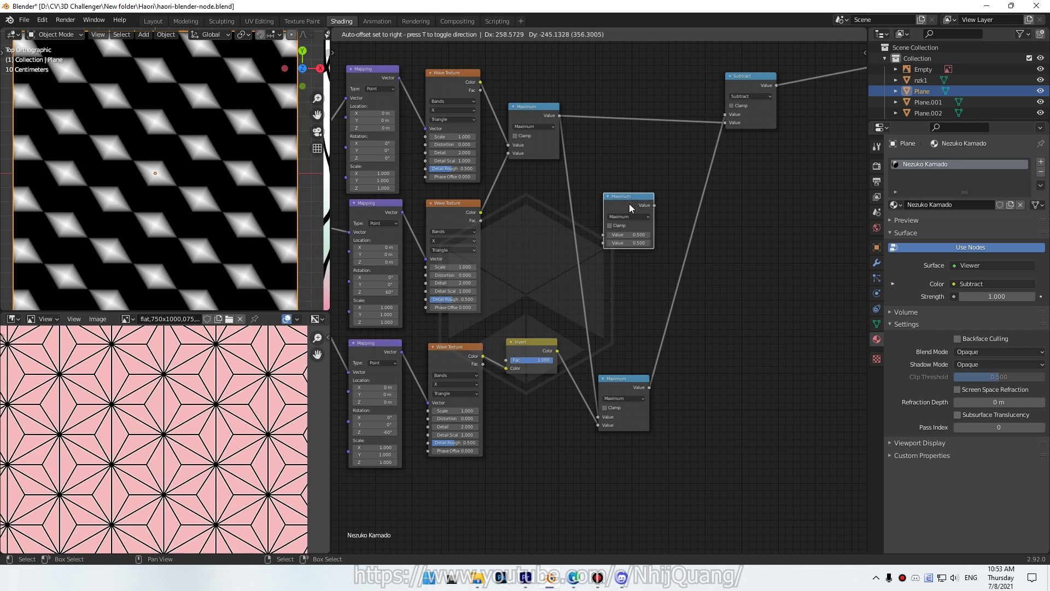
pyautogui.click(629, 207)
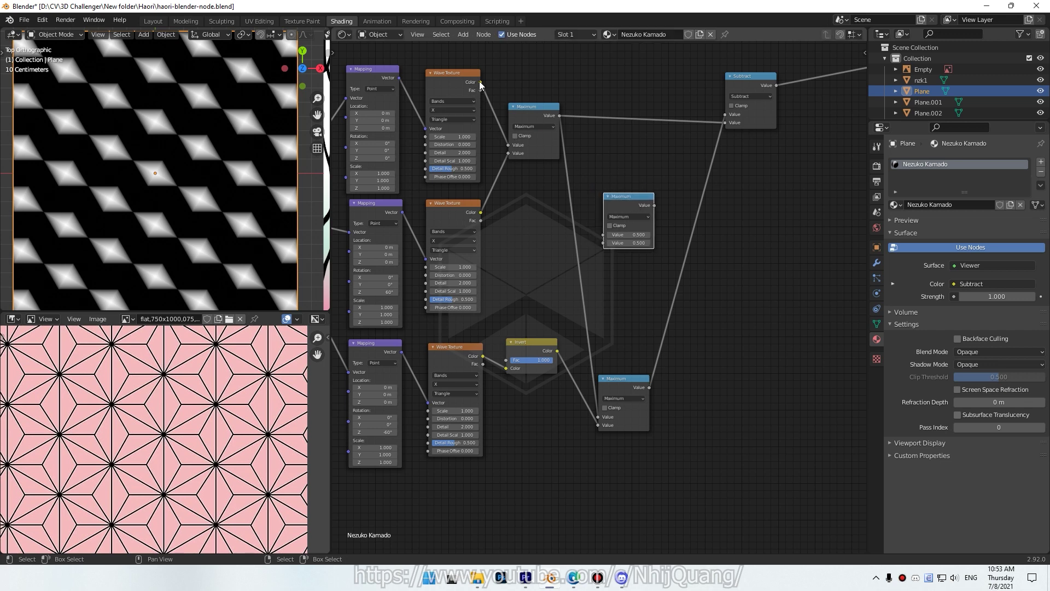
pyautogui.click(539, 108)
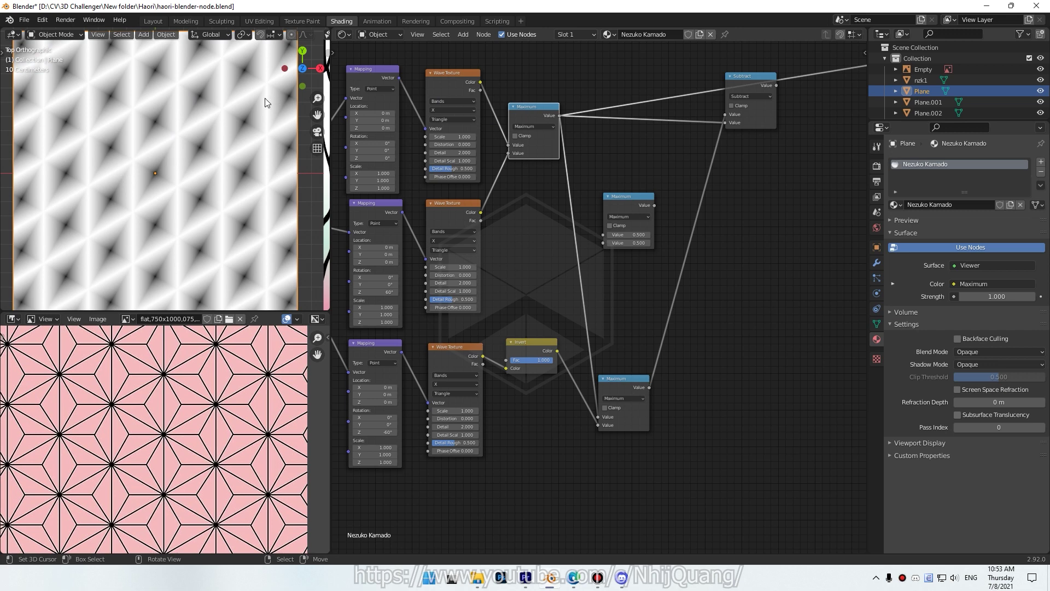
pyautogui.moveTo(481, 82)
pyautogui.mouseDown()
pyautogui.moveTo(600, 244)
pyautogui.moveTo(603, 234)
pyautogui.mouseUp()
pyautogui.moveTo(480, 213)
pyautogui.mouseDown()
pyautogui.moveTo(579, 244)
pyautogui.moveTo(520, 241)
pyautogui.mouseUp()
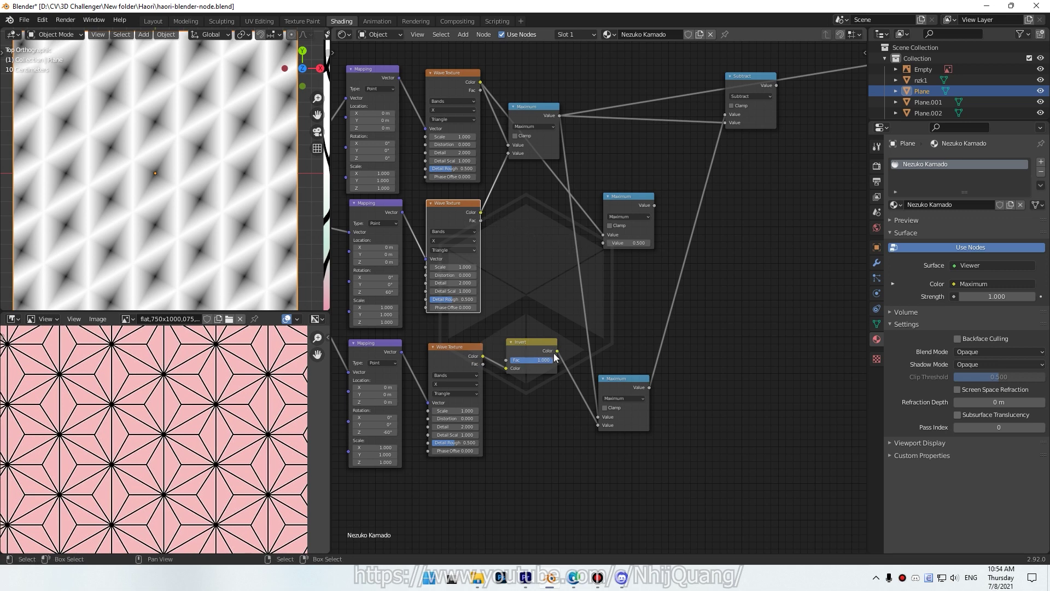
pyautogui.moveTo(557, 350); pyautogui.dragTo(603, 242)
pyautogui.keyDown('ctrl'); pyautogui.keyDown('shift'); pyautogui.click(627, 202); pyautogui.keyUp('shift'); pyautogui.keyUp('ctrl')
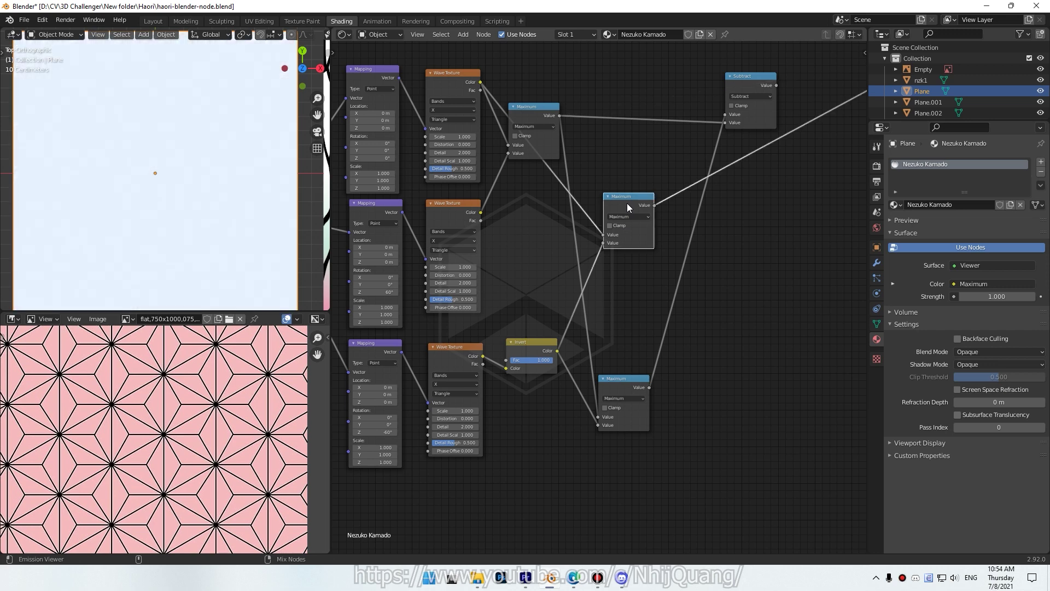
# Reposition the new Maximum and bottom Maximum nodes to tidy the tree
pyautogui.moveTo(523, 112); pyautogui.dragTo(607, 102)
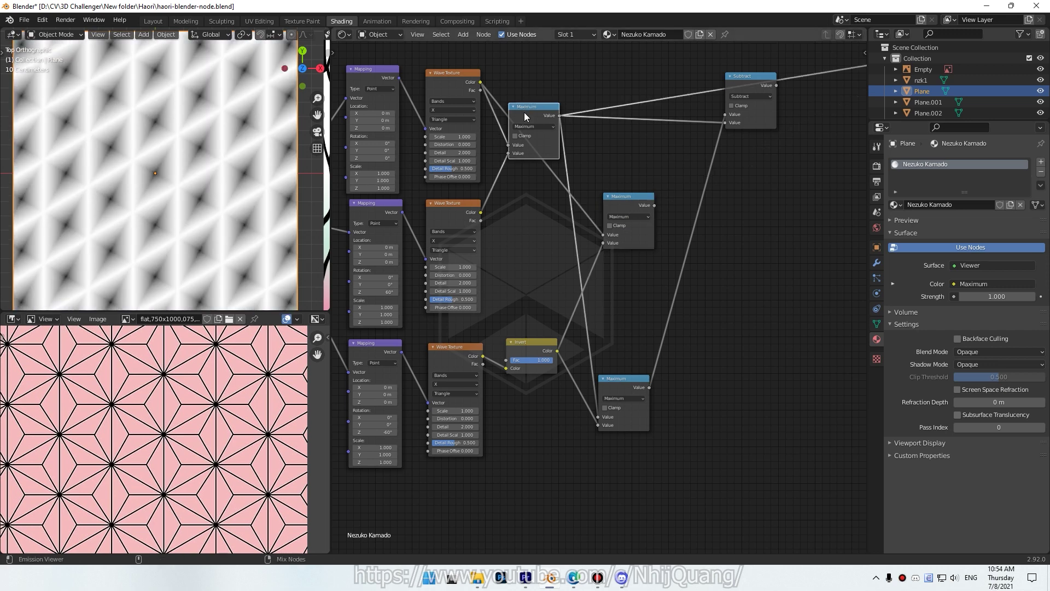
pyautogui.keyDown('ctrl'); pyautogui.keyDown('shift'); pyautogui.click(624, 212); pyautogui.keyUp('shift'); pyautogui.keyUp('ctrl')
pyautogui.moveTo(621, 210); pyautogui.dragTo(610, 204)
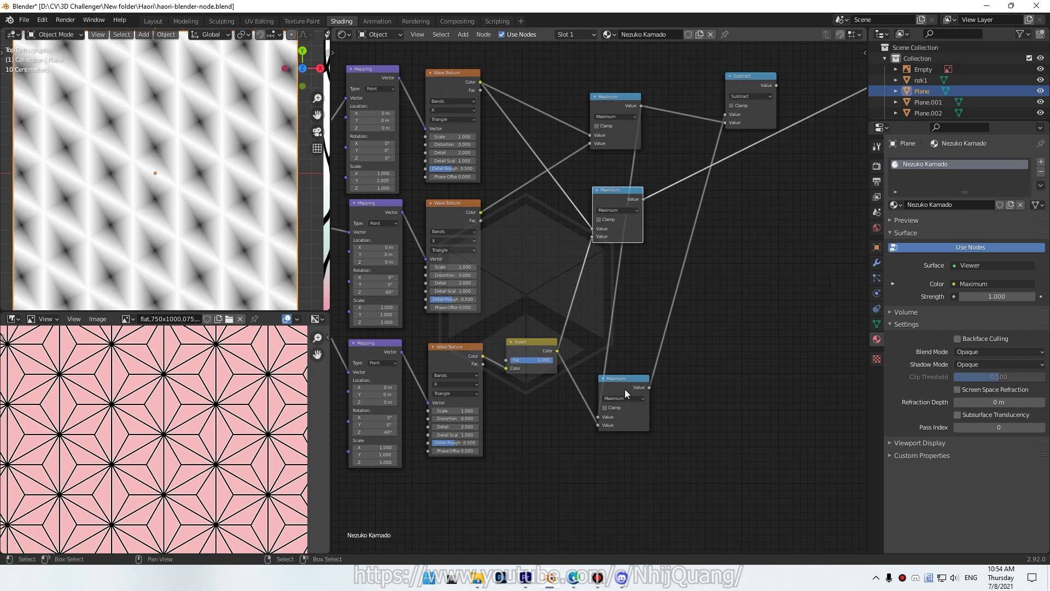
pyautogui.moveTo(627, 389); pyautogui.dragTo(712, 393)
pyautogui.moveTo(768, 255); pyautogui.dragTo(628, 191, button='middle')
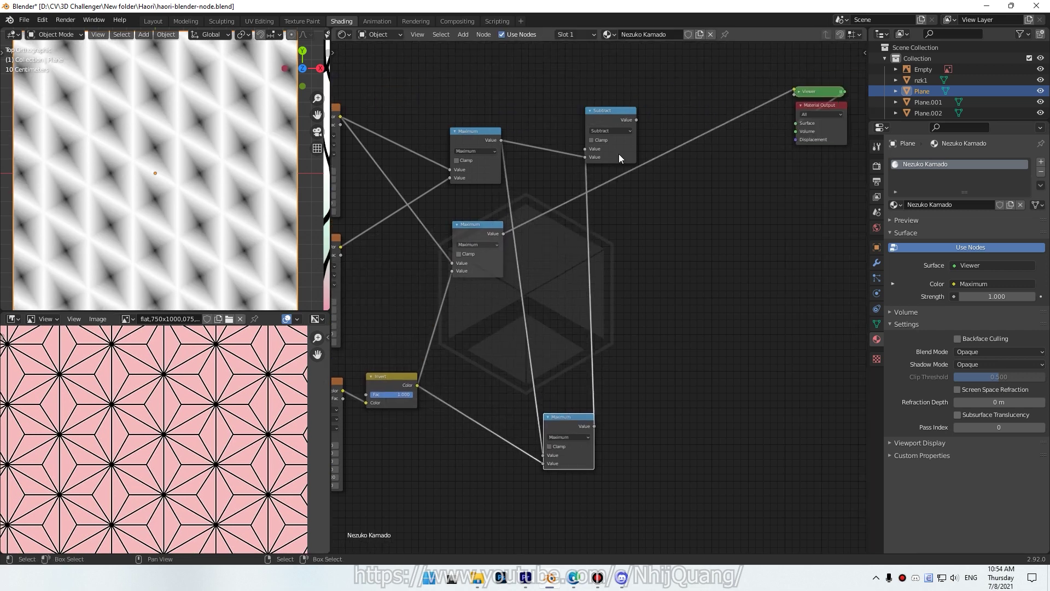
# Duplicate the Subtract node and place the copy below the original
pyautogui.hotkey('shift', 'd')
pyautogui.click(623, 220)
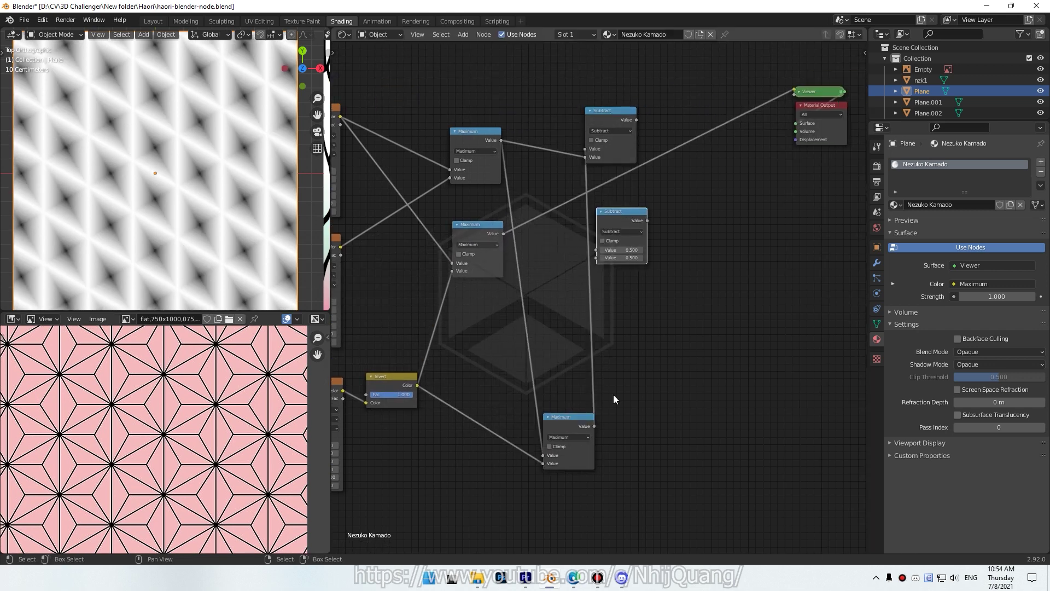
pyautogui.moveTo(611, 121); pyautogui.dragTo(663, 118)
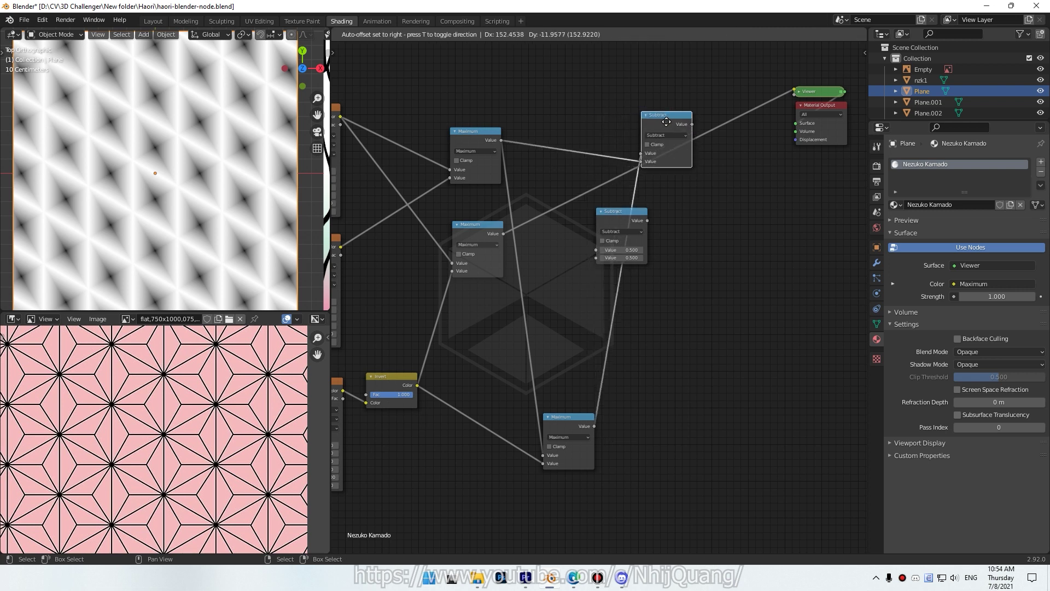
pyautogui.moveTo(630, 214)
pyautogui.mouseDown()
pyautogui.moveTo(681, 235)
pyautogui.moveTo(688, 227)
pyautogui.mouseUp()
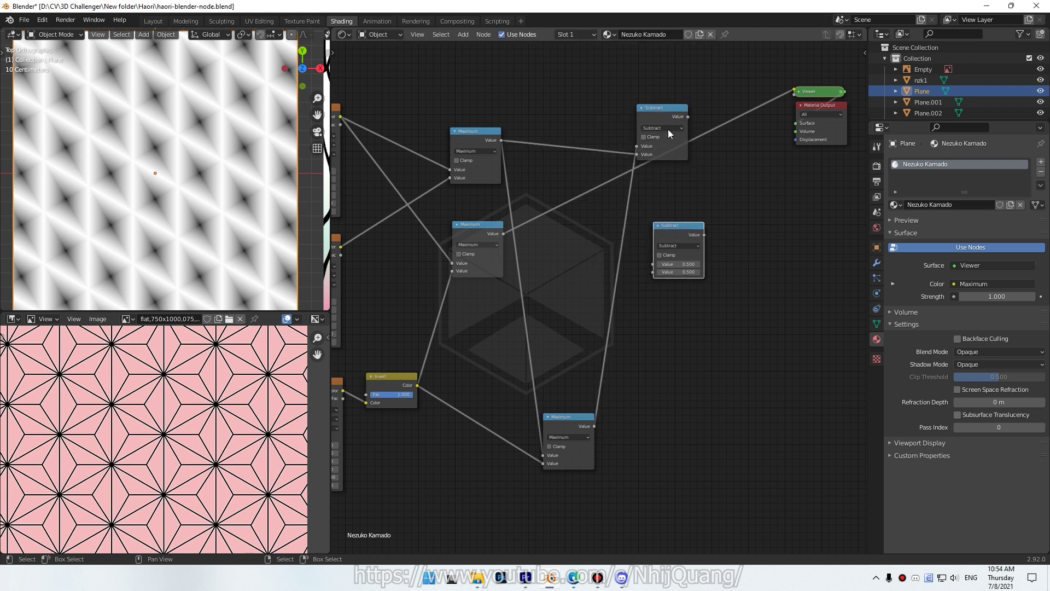
pyautogui.moveTo(668, 131); pyautogui.dragTo(671, 149)
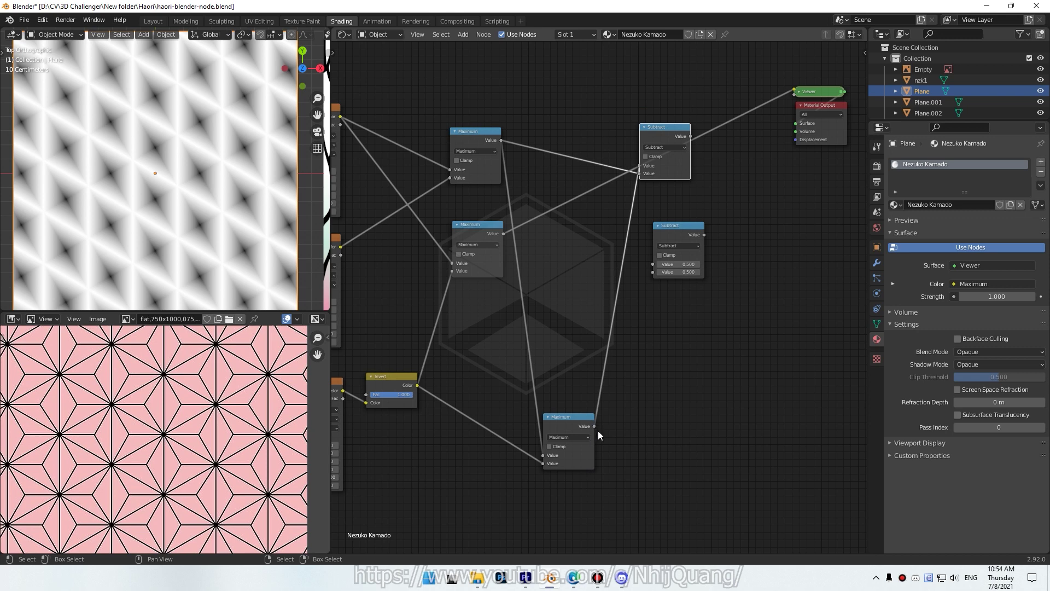
# Wire the bottom Maximum and new Maximum into the new Subtract and compare its preview with the upper one
pyautogui.keyDown('ctrl'); pyautogui.keyDown('shift'); pyautogui.click(572, 426); pyautogui.keyUp('shift'); pyautogui.keyUp('ctrl')
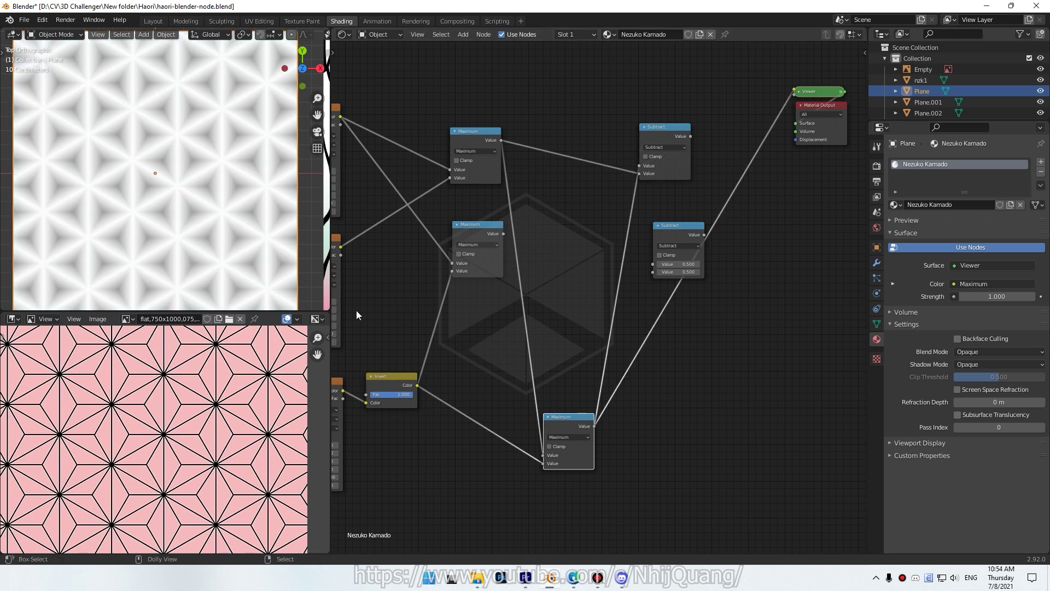
pyautogui.moveTo(594, 426); pyautogui.dragTo(653, 264)
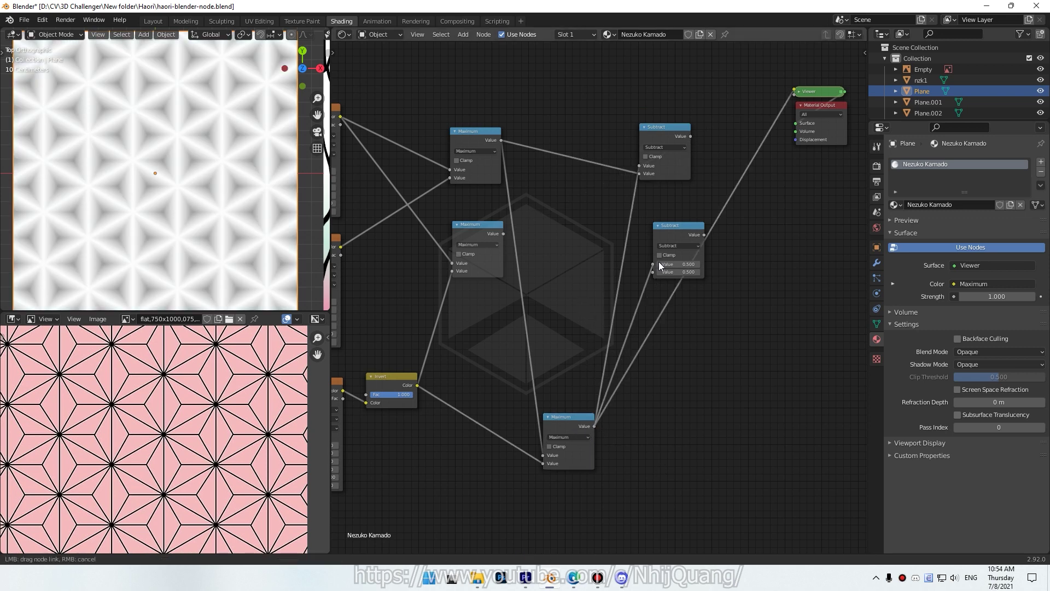
pyautogui.moveTo(503, 234); pyautogui.dragTo(653, 272)
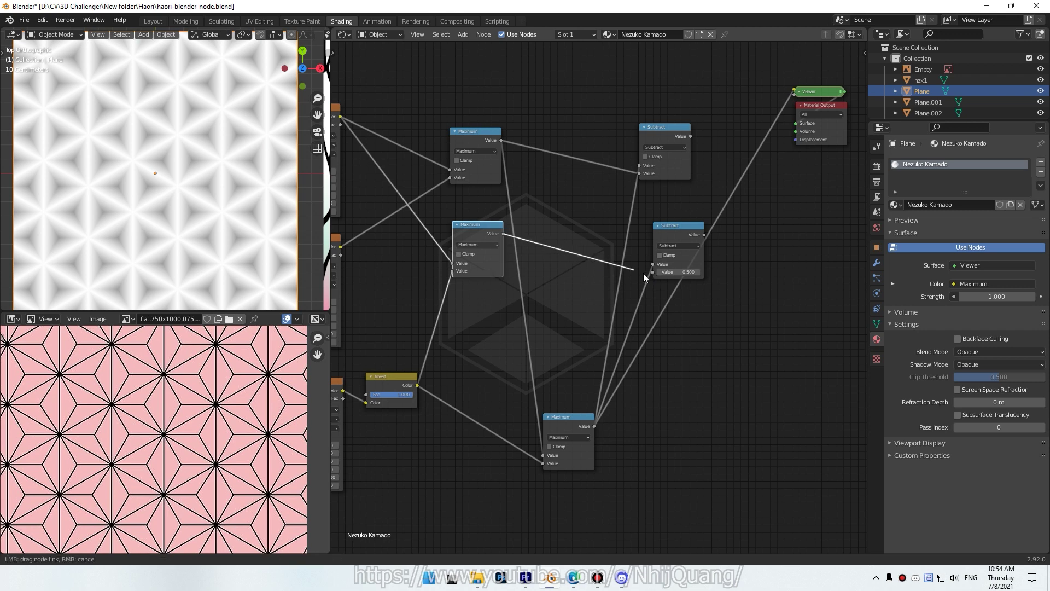
pyautogui.keyDown('ctrl'); pyautogui.keyDown('shift'); pyautogui.click(670, 234); pyautogui.keyUp('shift'); pyautogui.keyUp('ctrl')
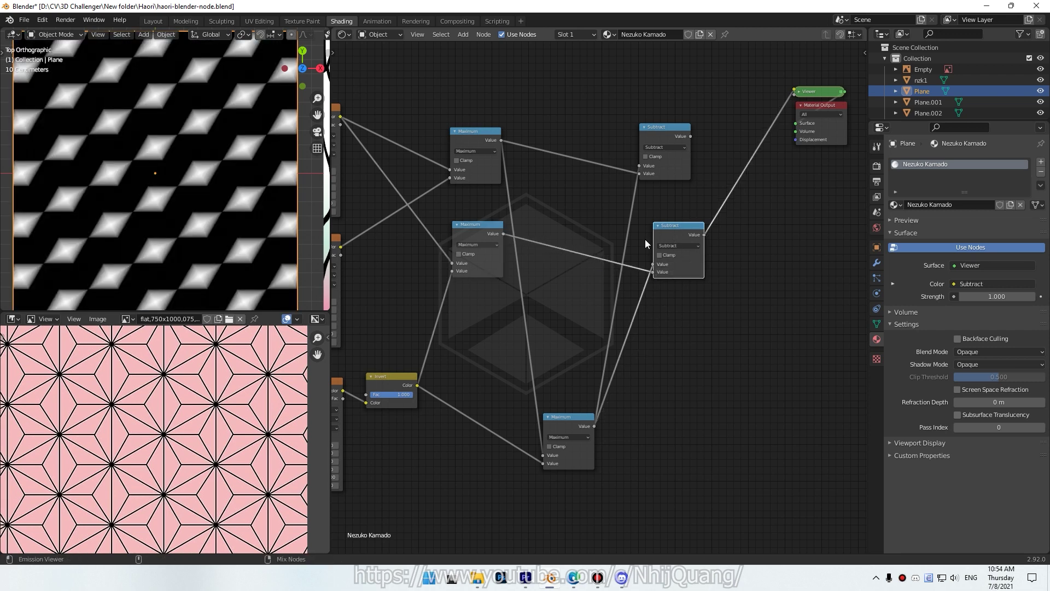
pyautogui.keyDown('ctrl'); pyautogui.keyDown('shift'); pyautogui.click(659, 133); pyautogui.keyUp('shift'); pyautogui.keyUp('ctrl')
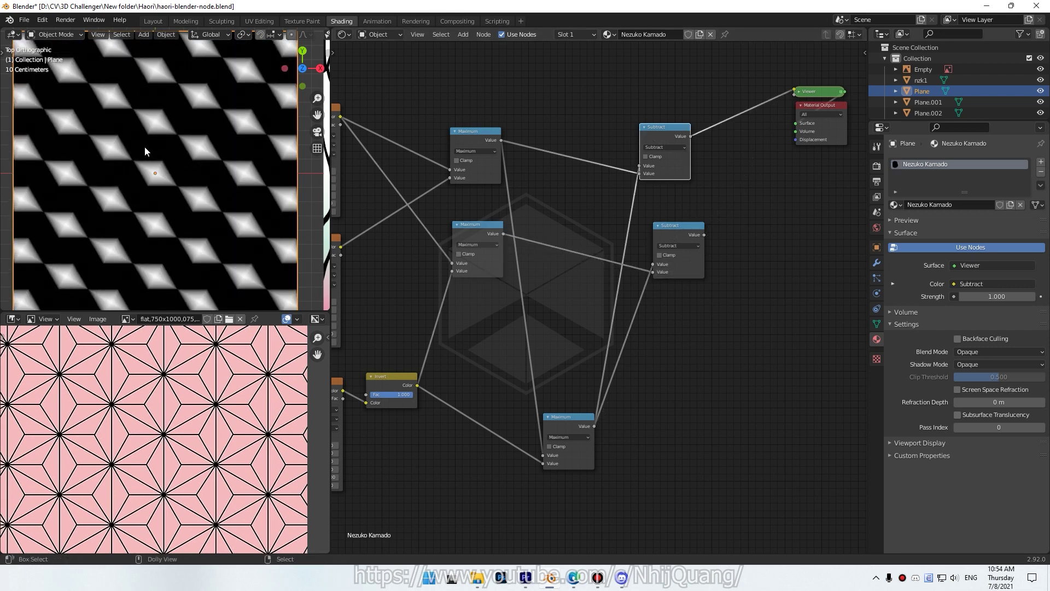
pyautogui.keyDown('ctrl'); pyautogui.keyDown('shift'); pyautogui.click(681, 237); pyautogui.keyUp('shift'); pyautogui.keyUp('ctrl')
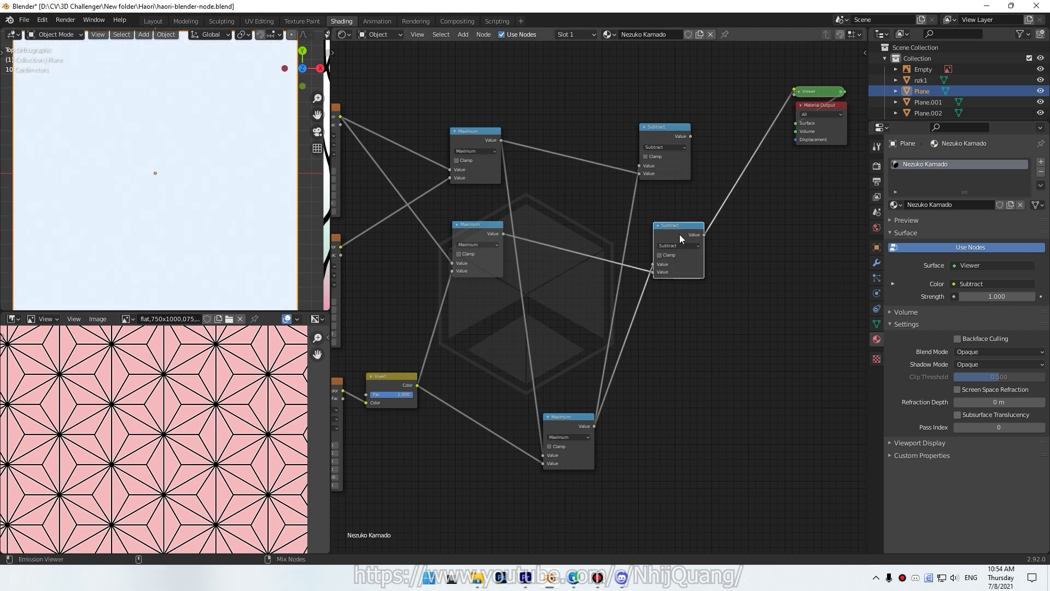
pyautogui.moveTo(676, 234); pyautogui.dragTo(663, 235)
pyautogui.hotkey('shift', 'a')
pyautogui.click(746, 234)
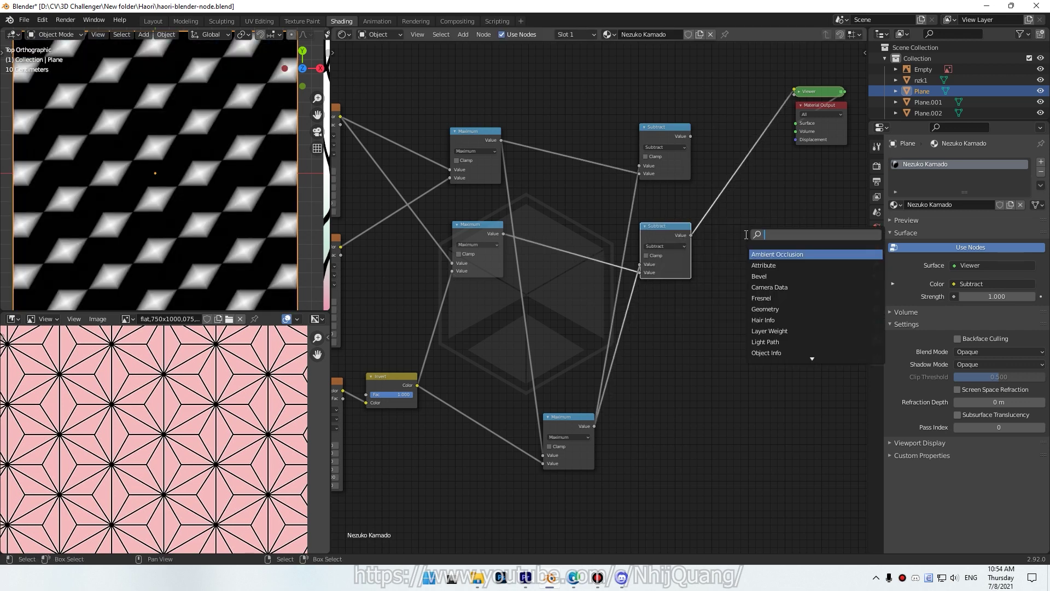
pyautogui.click(478, 235)
pyautogui.hotkey('shift', 'd')
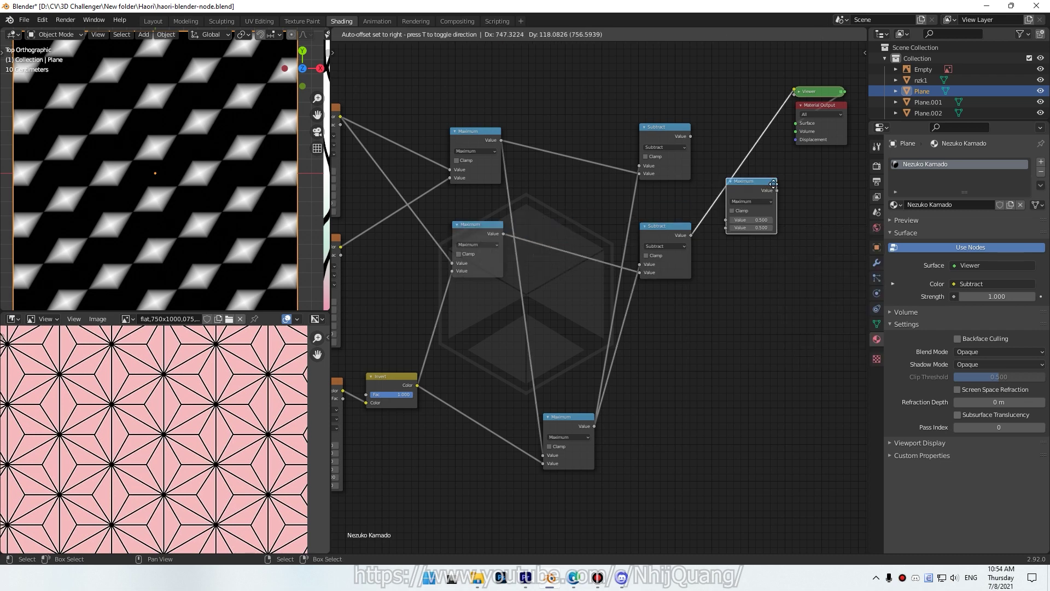
pyautogui.click(763, 174)
pyautogui.moveTo(690, 137); pyautogui.dragTo(739, 210)
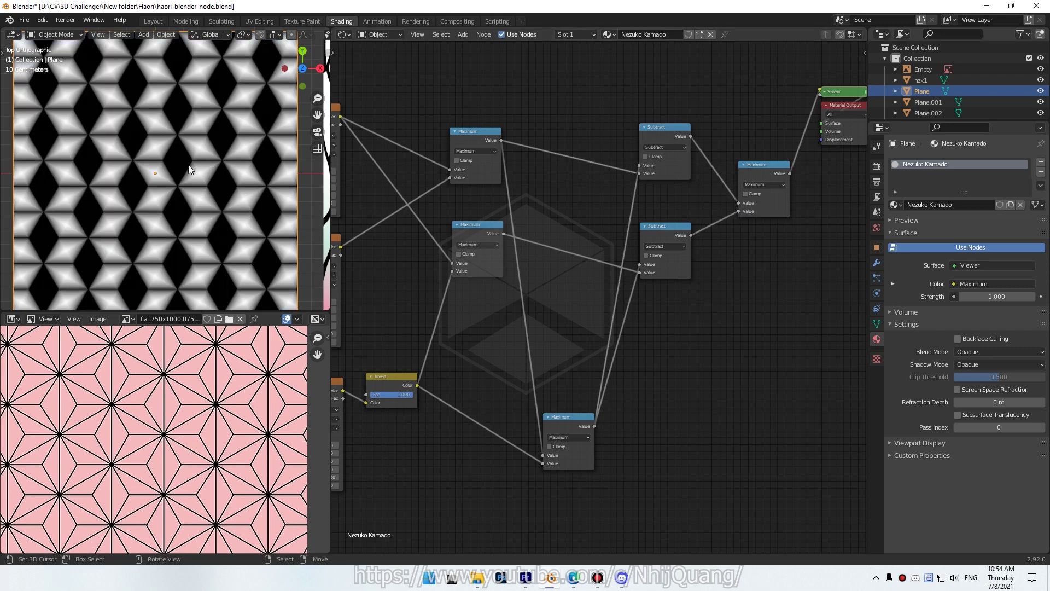
pyautogui.scroll(-1, 572, 331)
pyautogui.scroll(-1, 592, 309)
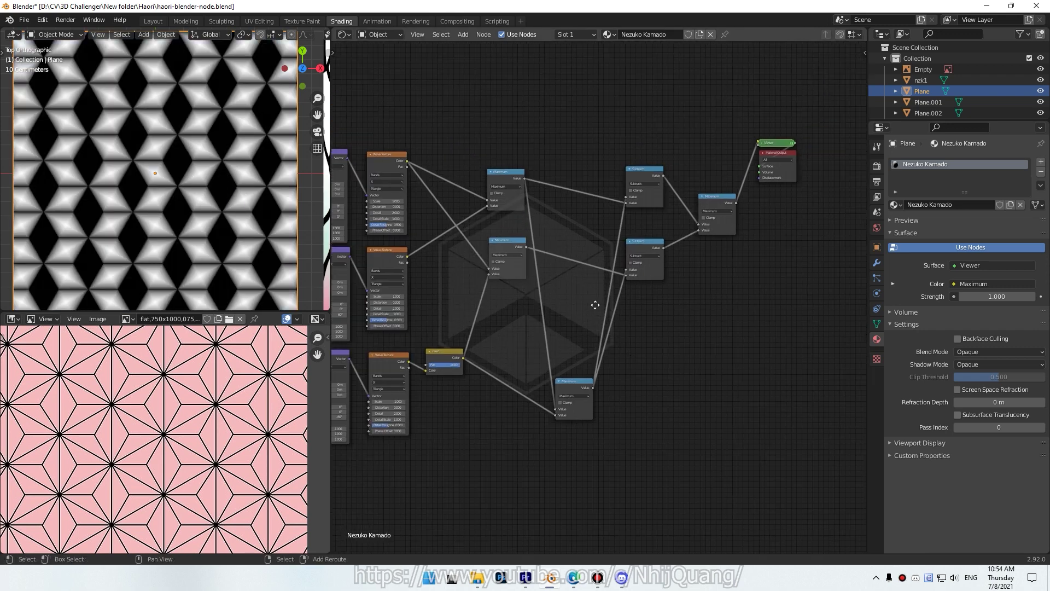
pyautogui.moveTo(592, 310); pyautogui.dragTo(591, 275, button='middle')
pyautogui.moveTo(507, 316); pyautogui.dragTo(605, 331, button='middle')
pyautogui.scroll(2, 599, 299)
pyautogui.click(610, 208)
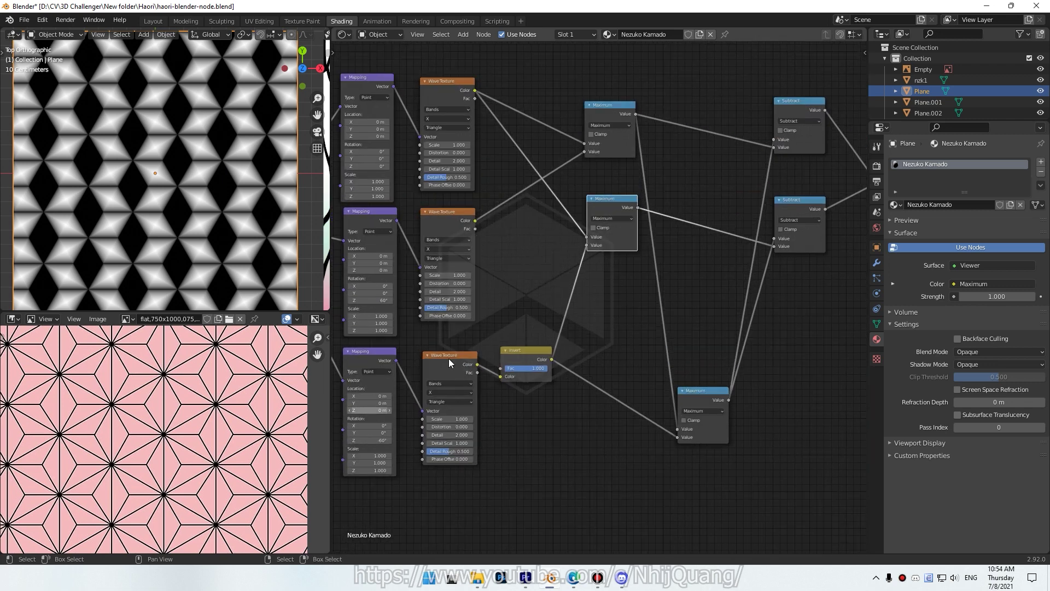
# Add a Maximum copy fed by the middle wave's Fac and the Invert output, previewing it and the lower Maximum
pyautogui.hotkey('shift', 'd')
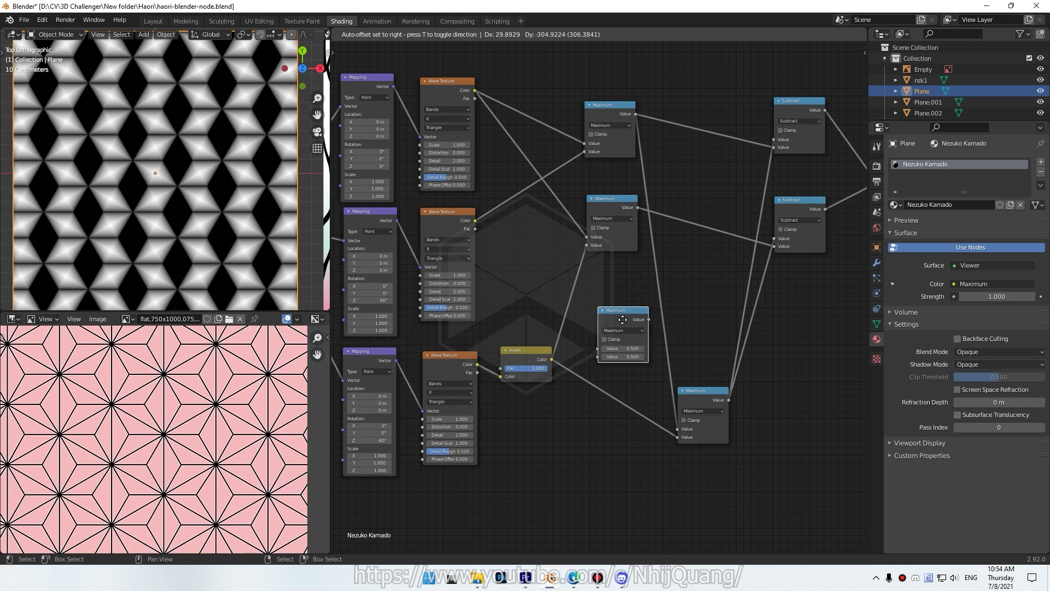
pyautogui.click(621, 323)
pyautogui.moveTo(476, 229); pyautogui.dragTo(593, 349)
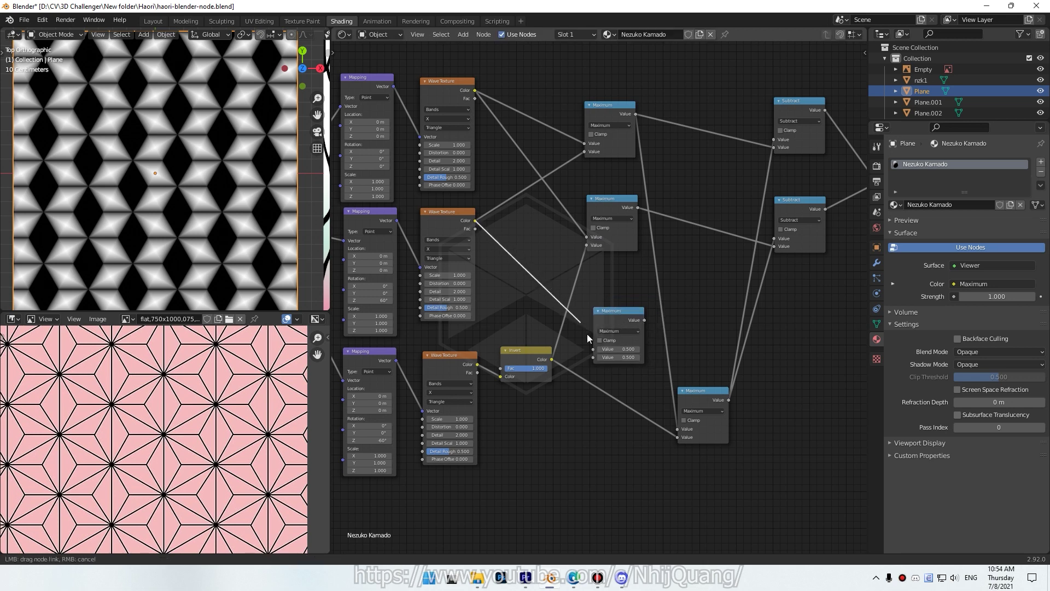
pyautogui.moveTo(551, 360); pyautogui.dragTo(593, 357)
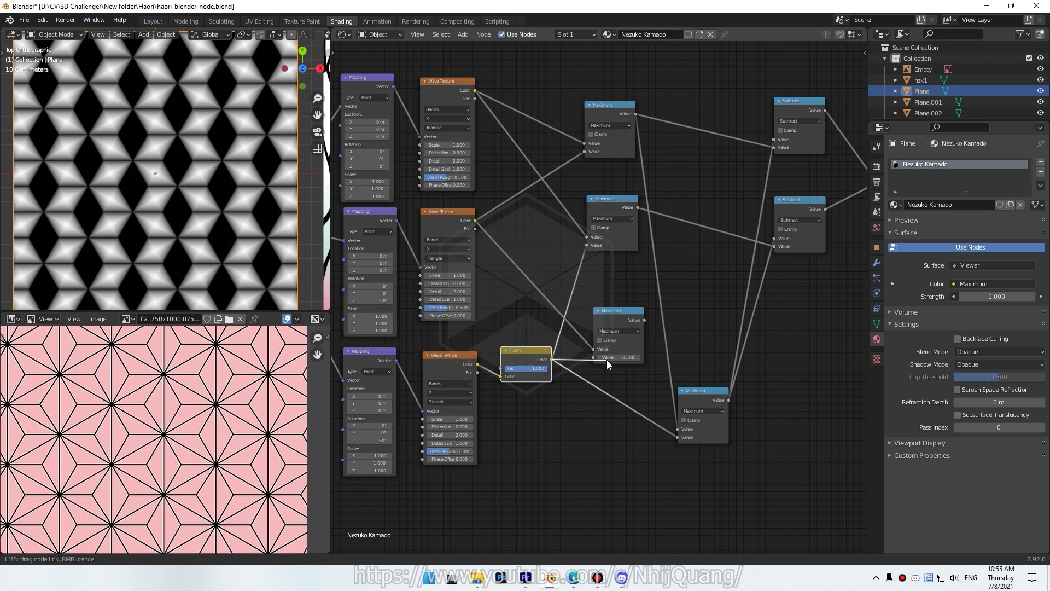
pyautogui.keyDown('ctrl'); pyautogui.keyDown('shift'); pyautogui.click(612, 321); pyautogui.keyUp('shift'); pyautogui.keyUp('ctrl')
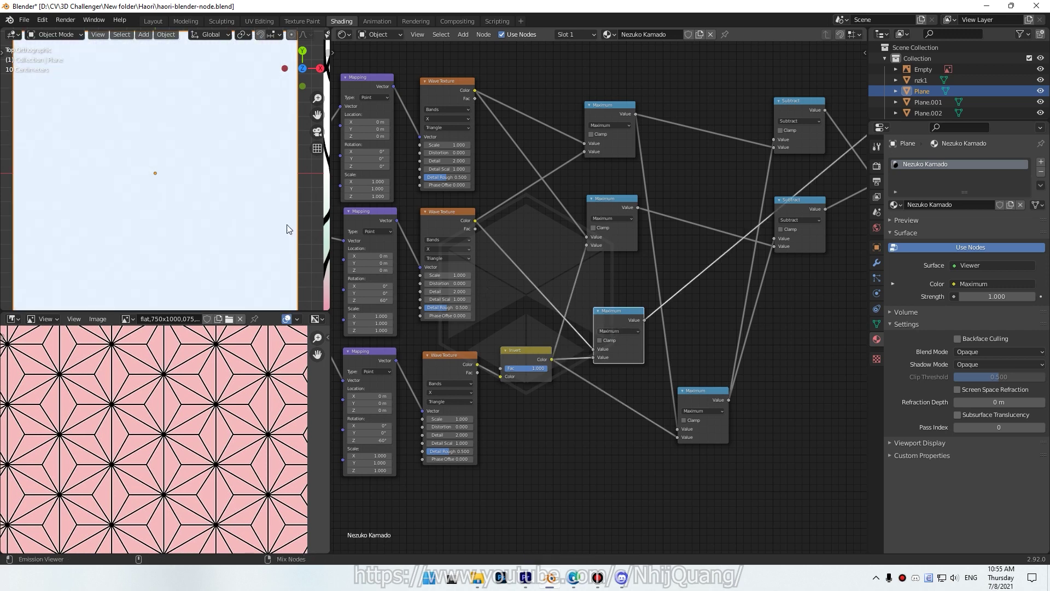
pyautogui.moveTo(676, 391); pyautogui.dragTo(576, 405, button='middle')
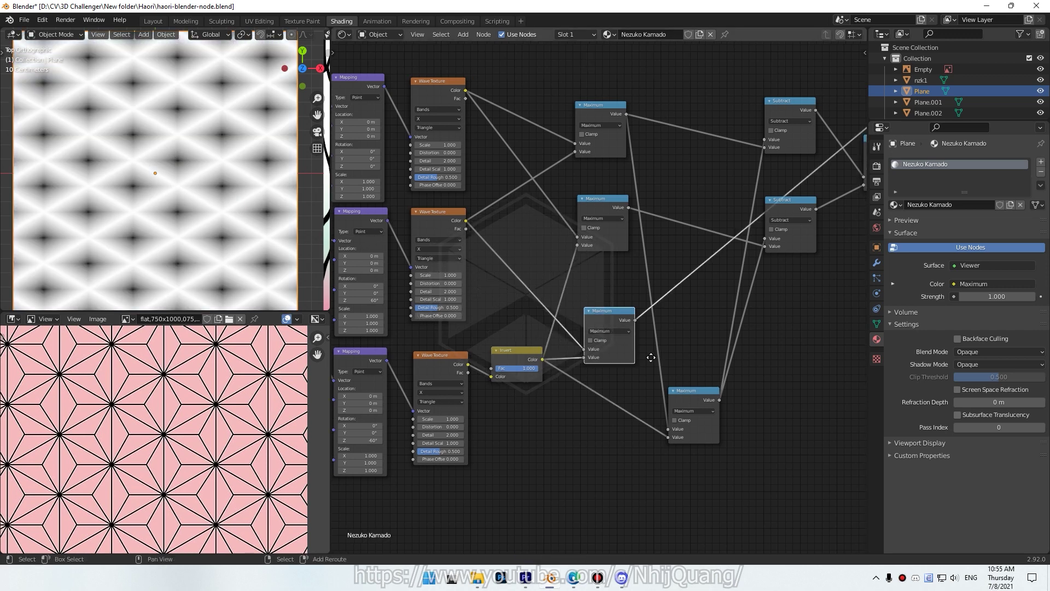
pyautogui.keyDown('ctrl'); pyautogui.keyDown('shift'); pyautogui.click(596, 407); pyautogui.keyUp('shift'); pyautogui.keyUp('ctrl')
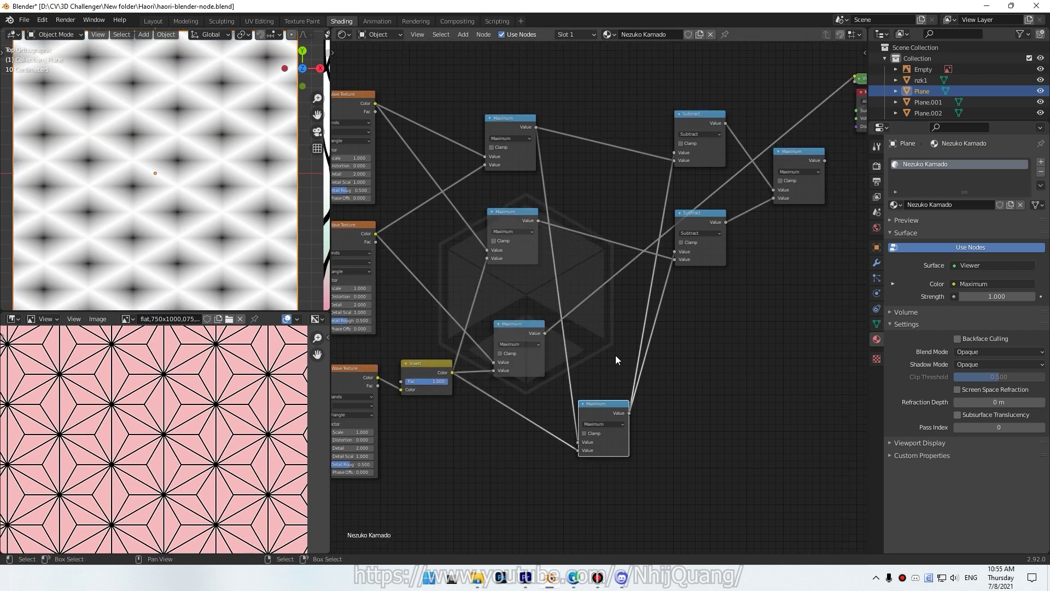
# Duplicate a Subtract node that subtracts the middle Maximum from the lower Maximum, and preview it
pyautogui.click(697, 222)
pyautogui.hotkey('shift', 'd')
pyautogui.click(702, 308)
pyautogui.moveTo(629, 413); pyautogui.dragTo(679, 337)
pyautogui.moveTo(544, 333); pyautogui.dragTo(679, 346)
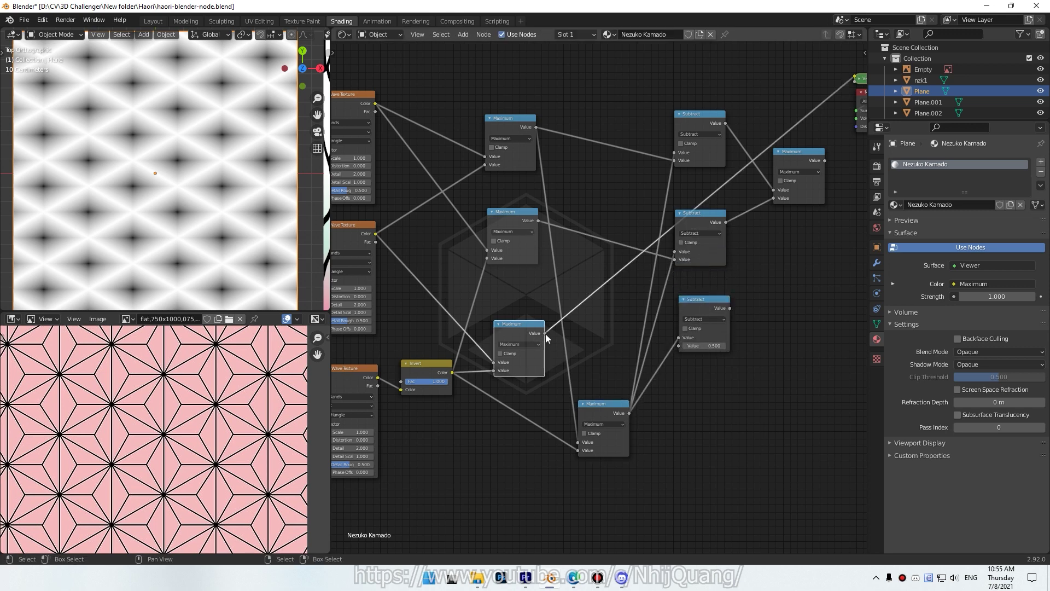
pyautogui.keyDown('ctrl'); pyautogui.keyDown('shift'); pyautogui.click(706, 308); pyautogui.keyUp('shift'); pyautogui.keyUp('ctrl')
# Add a copied Maximum node merging the new Subtract result with the other Maximum, and preview it
pyautogui.moveTo(753, 358); pyautogui.dragTo(614, 363, button='middle')
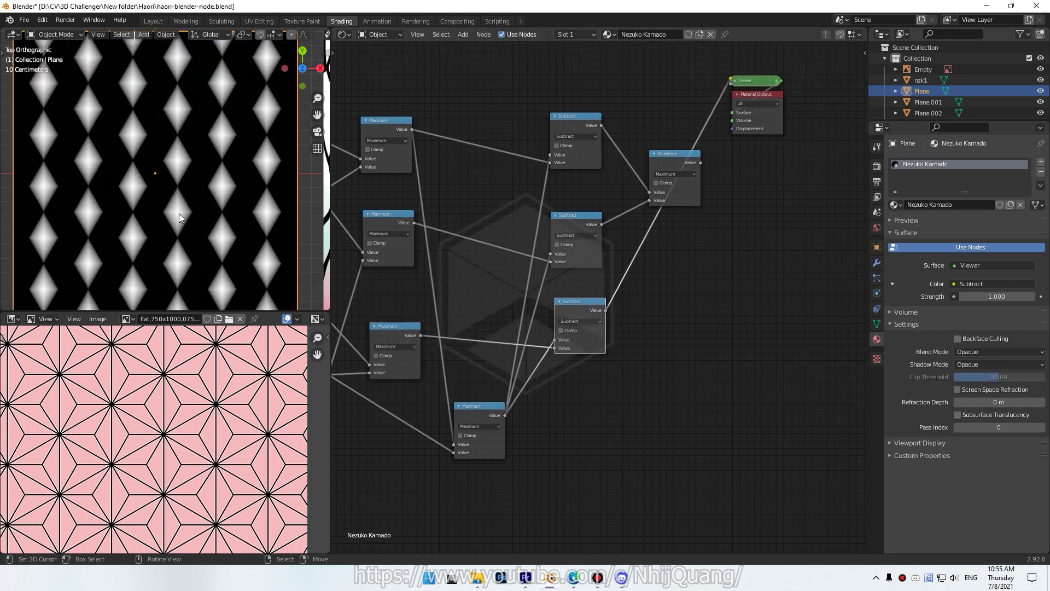
pyautogui.moveTo(692, 249); pyautogui.dragTo(672, 261, button='middle')
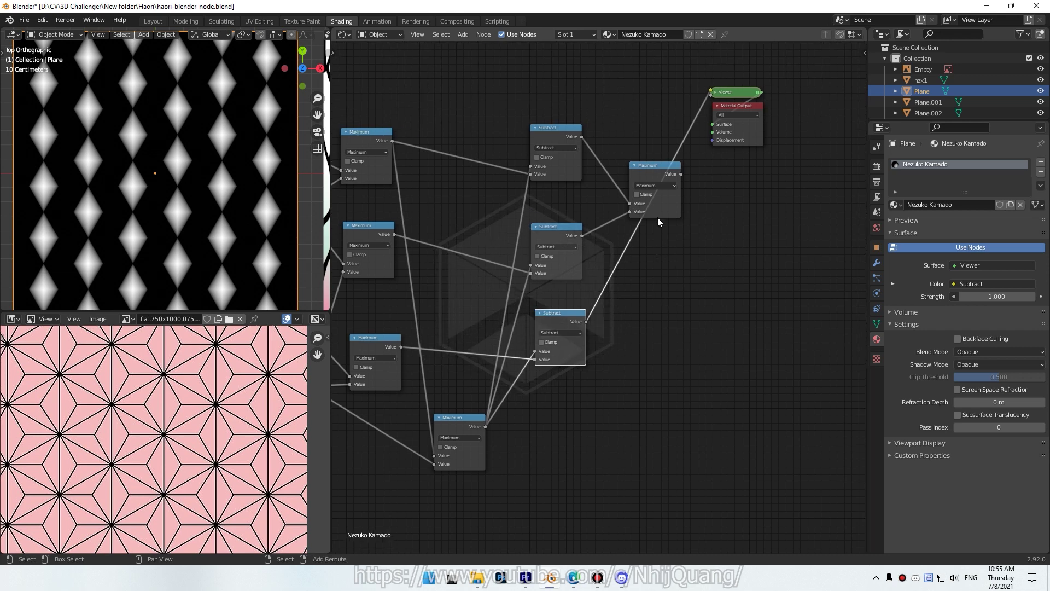
pyautogui.moveTo(655, 174); pyautogui.dragTo(669, 174)
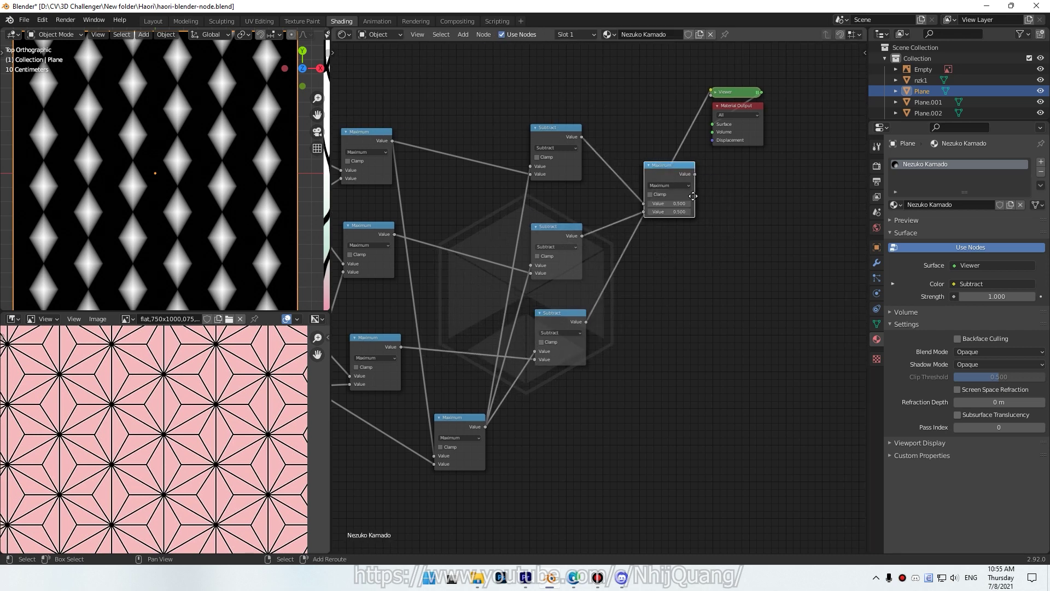
pyautogui.click(749, 285)
pyautogui.moveTo(586, 322); pyautogui.dragTo(724, 323)
pyautogui.moveTo(695, 173); pyautogui.dragTo(723, 315)
pyautogui.keyDown('ctrl'); pyautogui.keyDown('shift'); pyautogui.click(742, 284); pyautogui.keyUp('shift'); pyautogui.keyUp('ctrl')
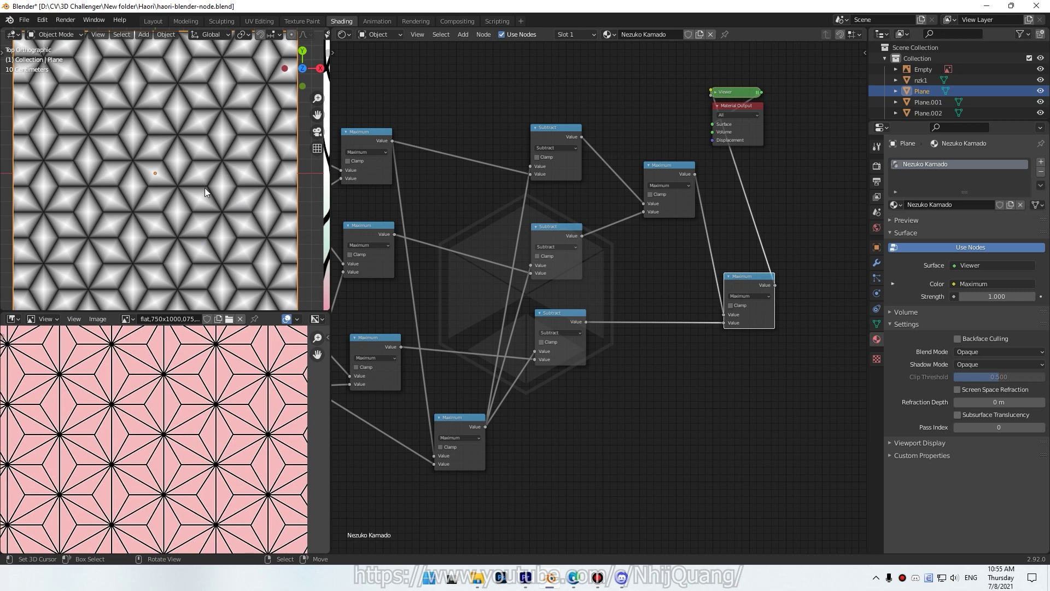
# Compare the bottom and right Maximum previews, and shift the Viewer and Material Output nodes right
pyautogui.press('Home')
pyautogui.moveTo(746, 337); pyautogui.dragTo(643, 319, button='middle')
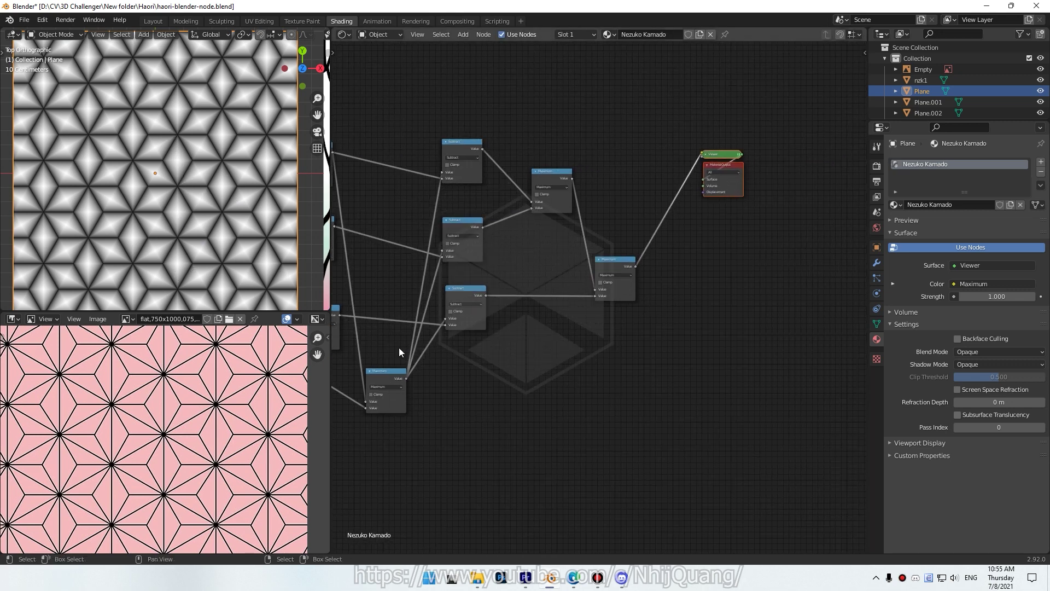
pyautogui.moveTo(549, 368); pyautogui.dragTo(591, 358, button='middle')
pyautogui.keyDown('ctrl'); pyautogui.keyDown('shift'); pyautogui.click(421, 369); pyautogui.keyUp('shift'); pyautogui.keyUp('ctrl')
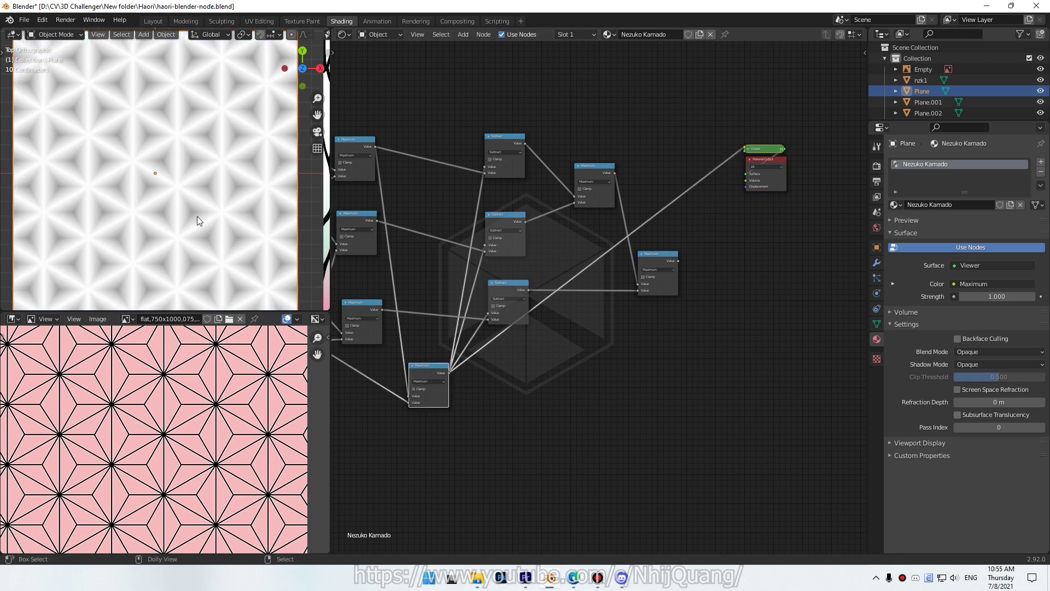
pyautogui.keyDown('ctrl'); pyautogui.keyDown('shift'); pyautogui.click(657, 259); pyautogui.keyUp('shift'); pyautogui.keyUp('ctrl')
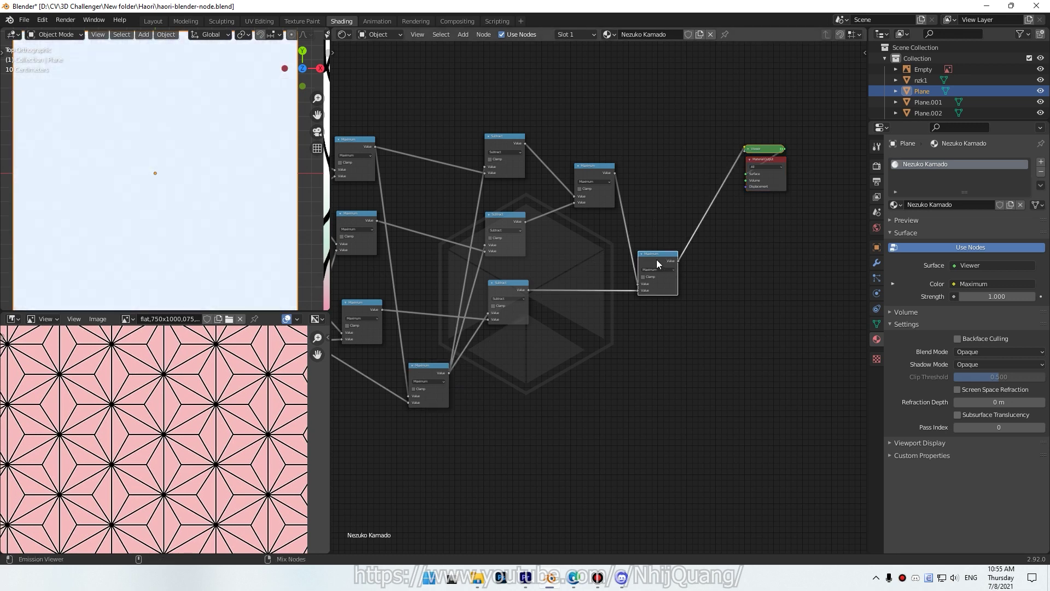
pyautogui.keyDown('ctrl'); pyautogui.scroll(-3, 763, 293); pyautogui.keyUp('ctrl')
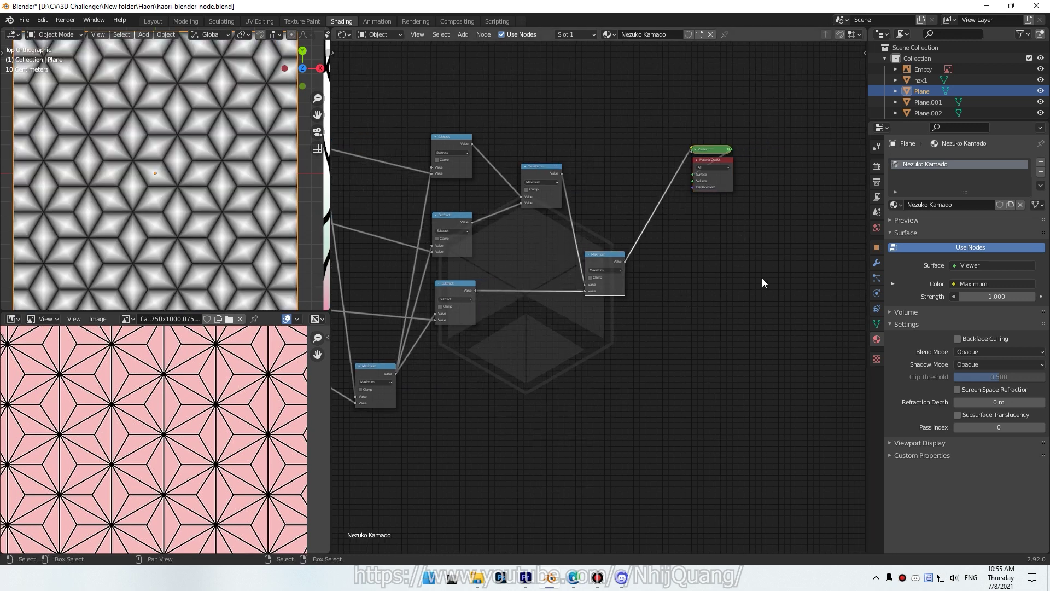
pyautogui.moveTo(723, 177); pyautogui.dragTo(786, 190)
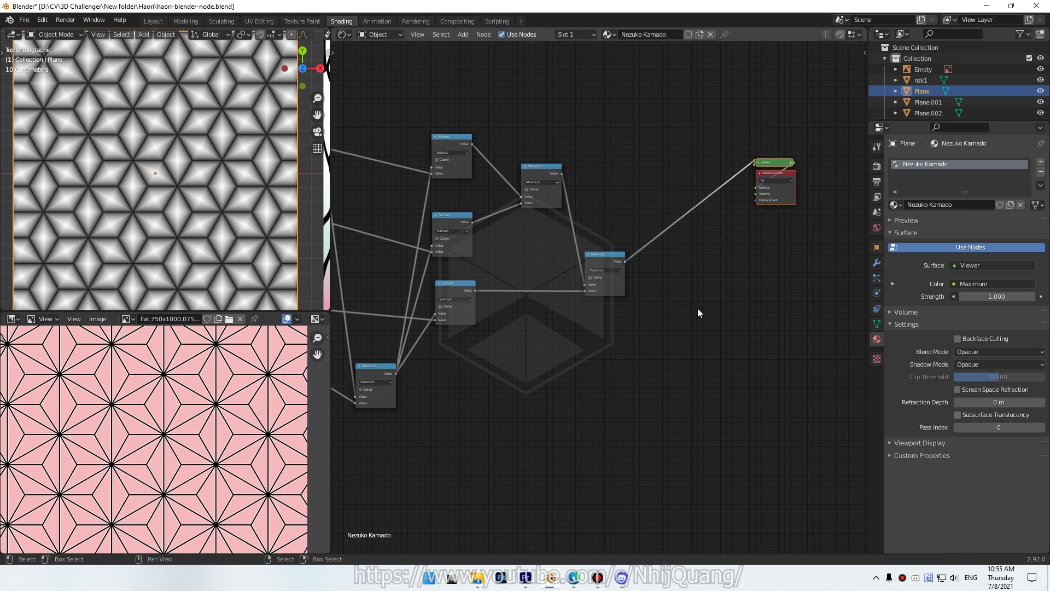
pyautogui.scroll(1, 672, 336)
pyautogui.moveTo(607, 255); pyautogui.dragTo(595, 251)
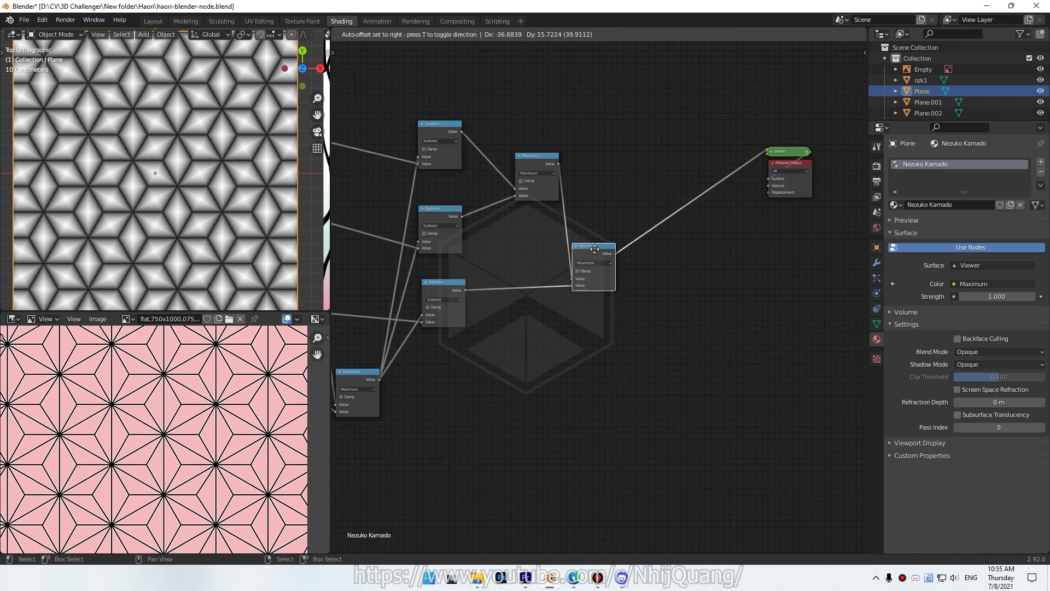
# Insert a copied Maximum node before the Viewer, fed by the lower-left Maximum output
pyautogui.hotkey('shift', 'd')
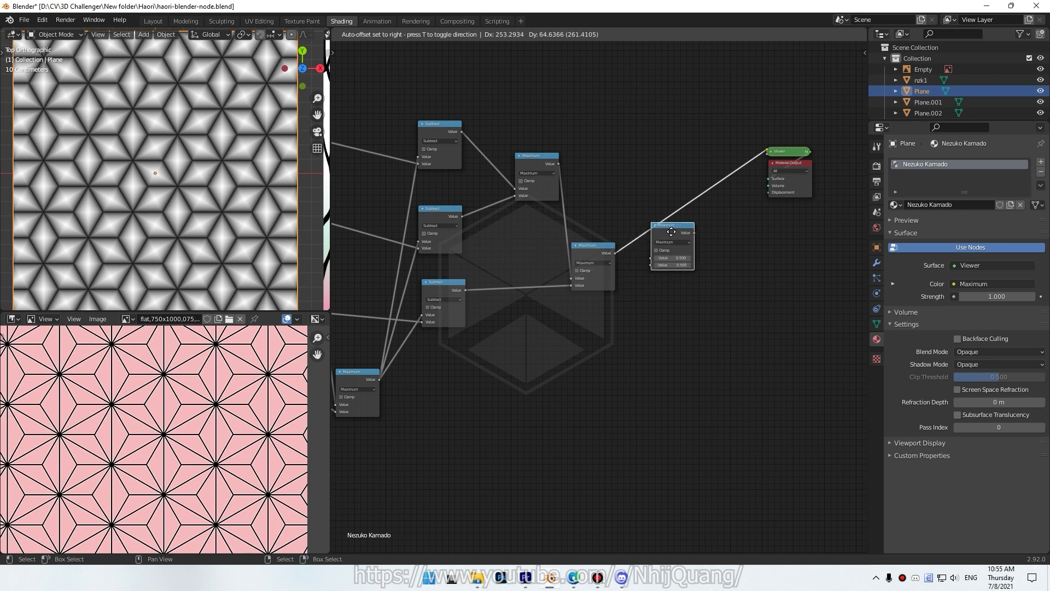
pyautogui.click(671, 232)
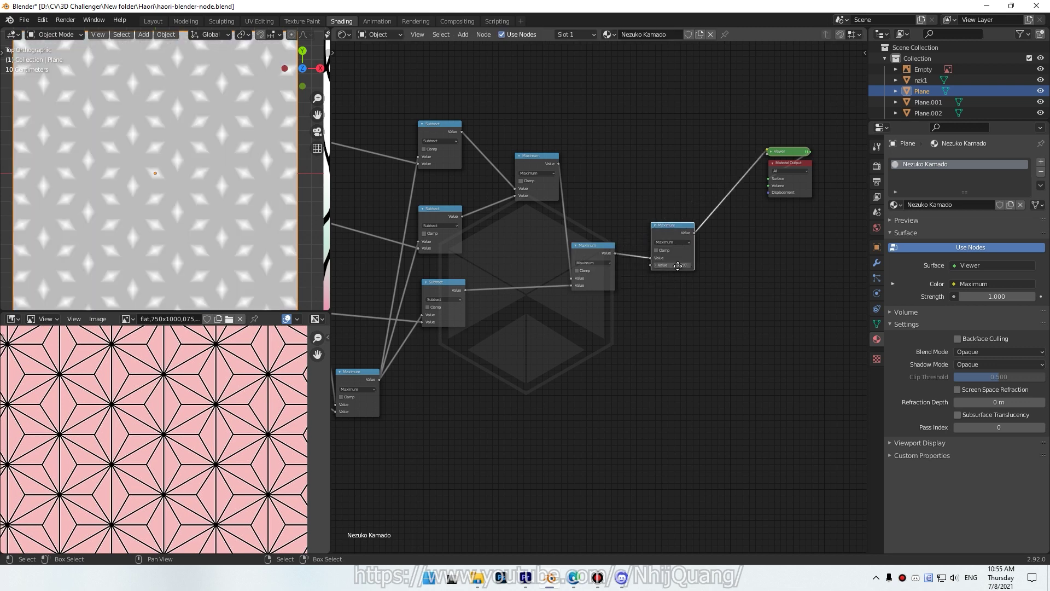
pyautogui.moveTo(678, 265); pyautogui.dragTo(684, 332)
pyautogui.moveTo(376, 380); pyautogui.dragTo(658, 331)
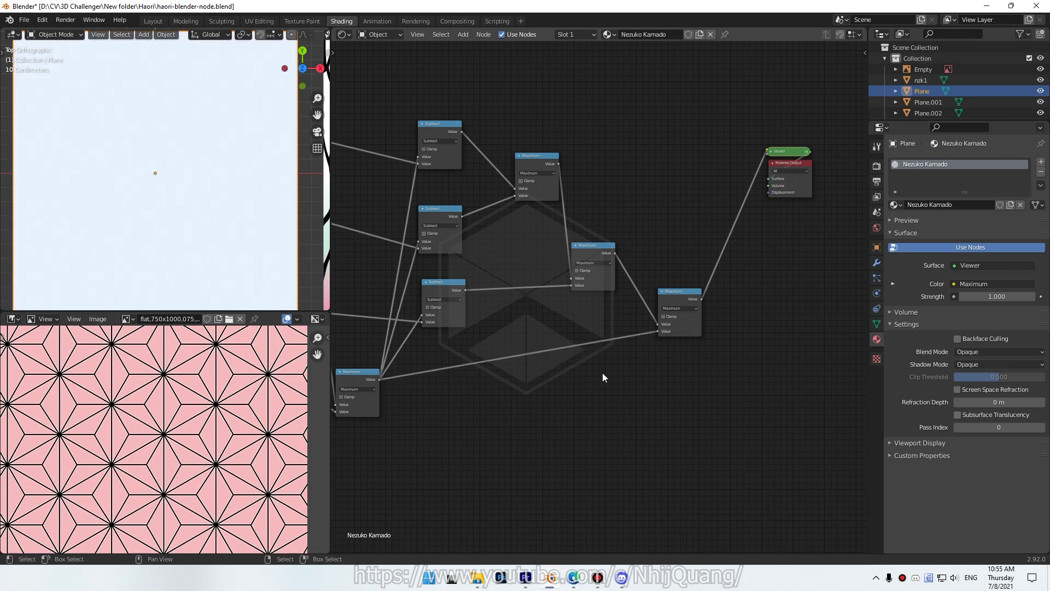
pyautogui.moveTo(553, 401); pyautogui.dragTo(599, 361, button='middle')
# Preview the lower-left and middle-right Maximum nodes to compare their patterns
pyautogui.keyDown('ctrl'); pyautogui.keyDown('shift'); pyautogui.click(727, 258); pyautogui.keyUp('shift'); pyautogui.keyUp('ctrl')
pyautogui.keyDown('ctrl'); pyautogui.keyDown('shift'); pyautogui.click(403, 336); pyautogui.keyUp('shift'); pyautogui.keyUp('ctrl')
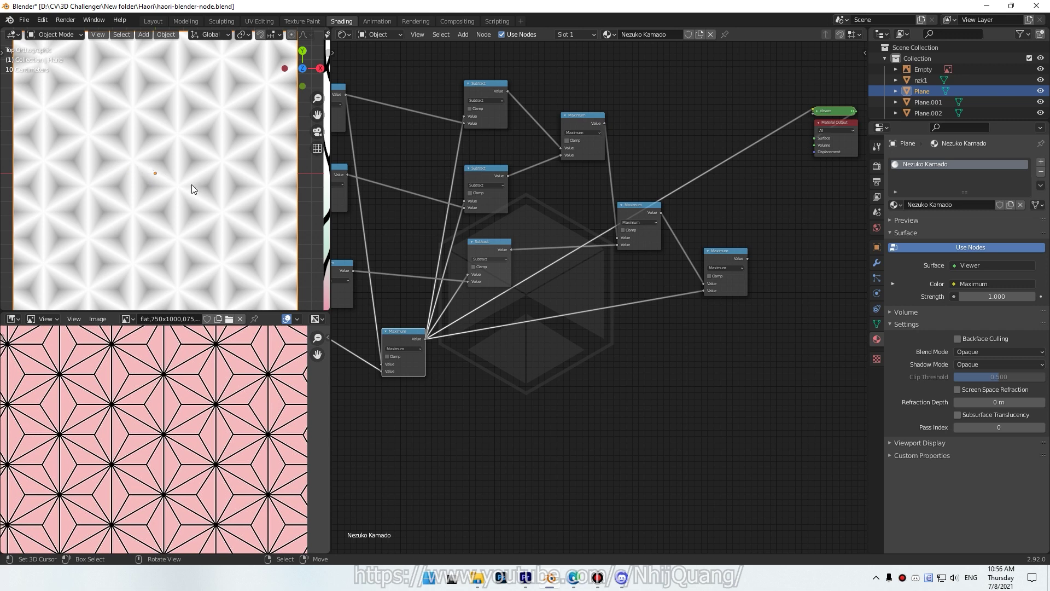
pyautogui.keyDown('ctrl'); pyautogui.keyDown('shift'); pyautogui.click(637, 211); pyautogui.keyUp('shift'); pyautogui.keyUp('ctrl')
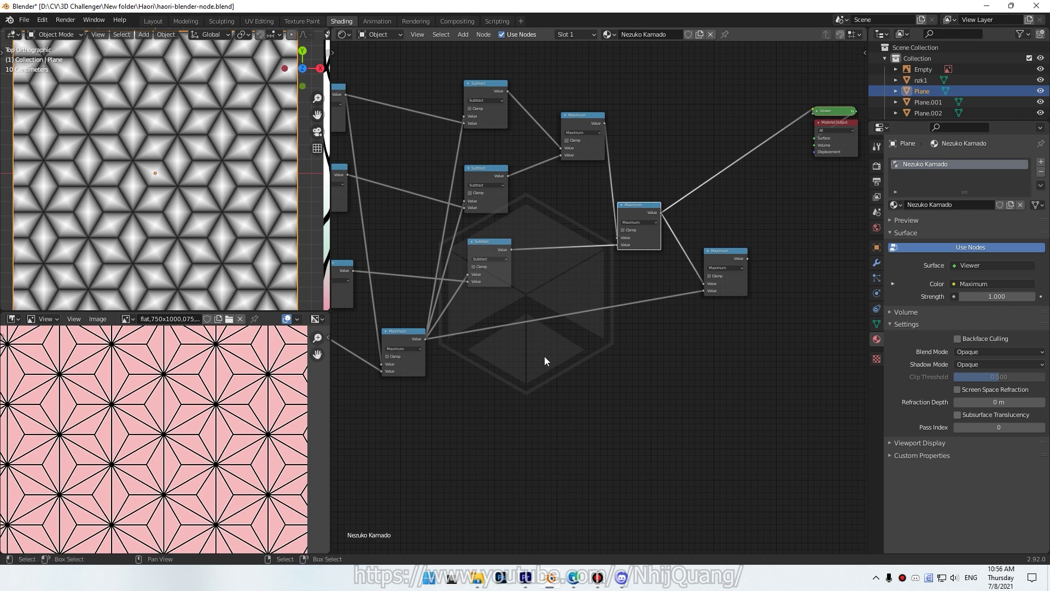
pyautogui.keyDown('ctrl'); pyautogui.keyDown('shift'); pyautogui.click(402, 343); pyautogui.keyUp('shift'); pyautogui.keyUp('ctrl')
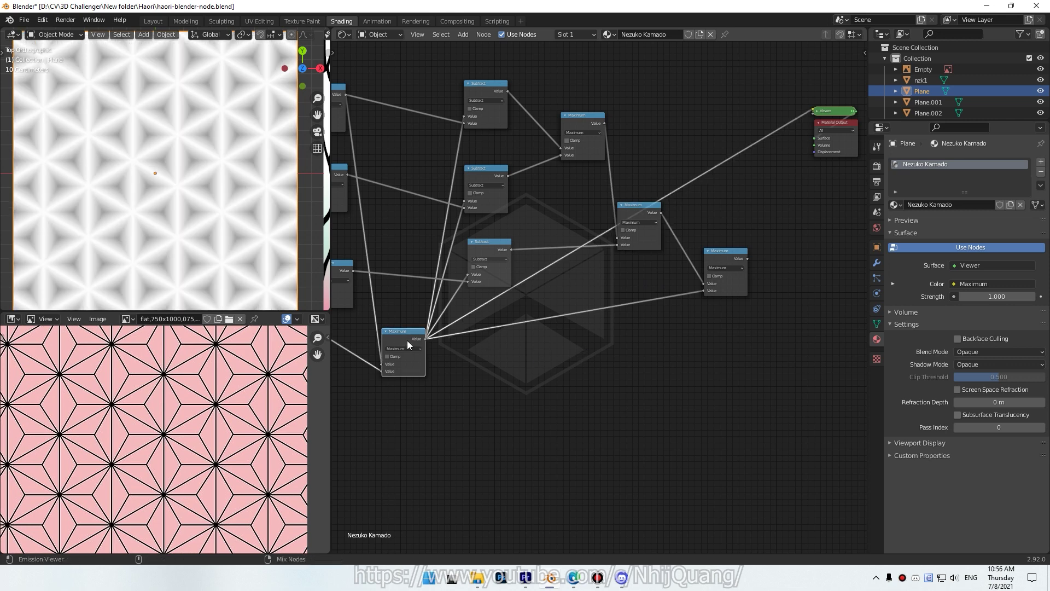
# Insert an Invert node into the link feeding the final Maximum node
pyautogui.hotkey('shift', 'a')
pyautogui.click(476, 339)
pyautogui.write('invert')
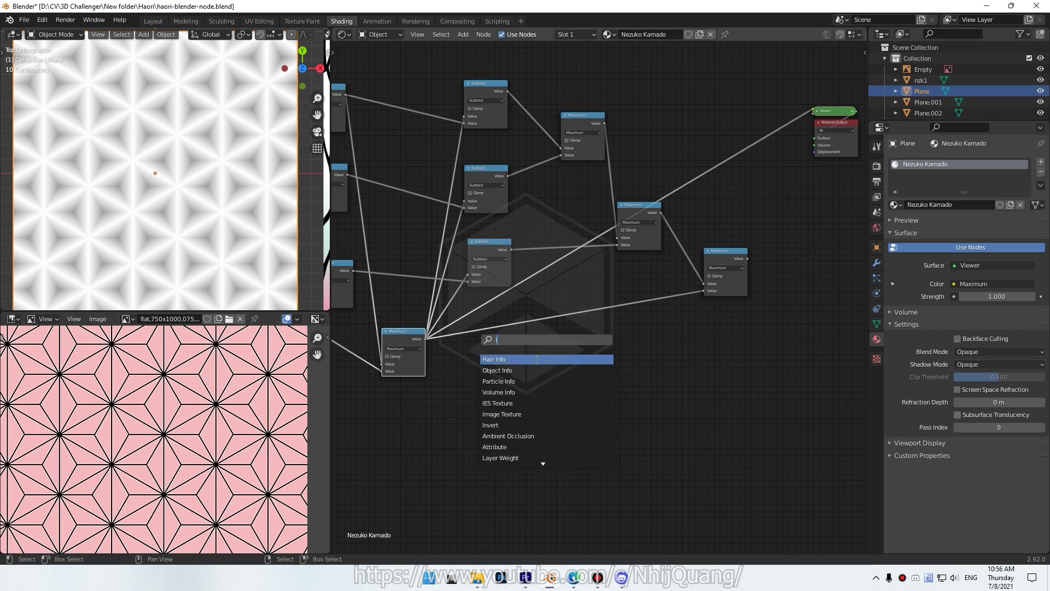
pyautogui.press('Return')
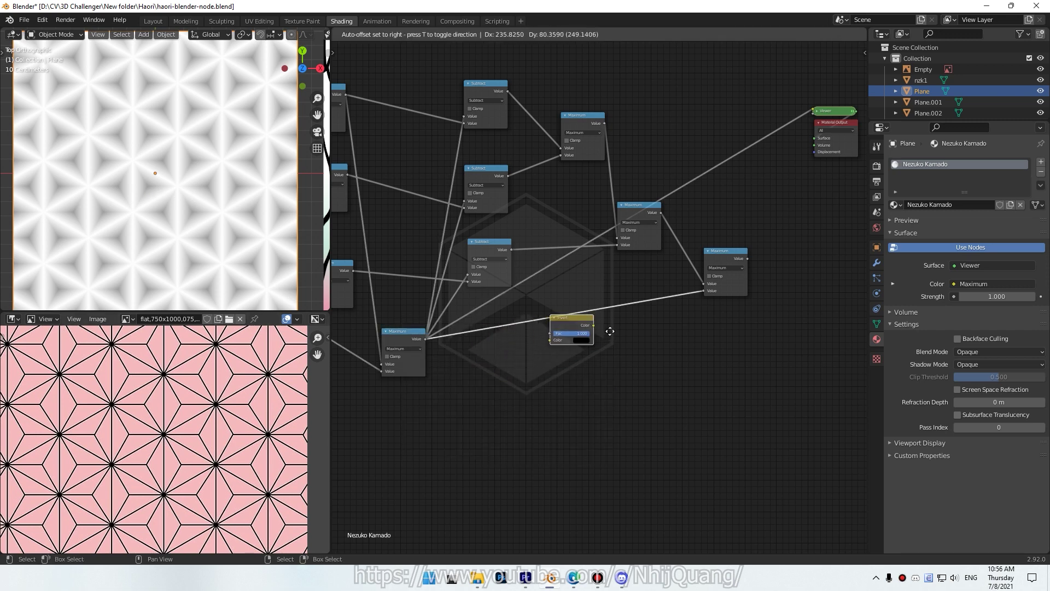
pyautogui.click(596, 326)
# Preview the Invert node, then the last Maximum node showing the bright star pattern
pyautogui.keyDown('ctrl'); pyautogui.keyDown('shift'); pyautogui.click(569, 303); pyautogui.keyUp('shift'); pyautogui.keyUp('ctrl')
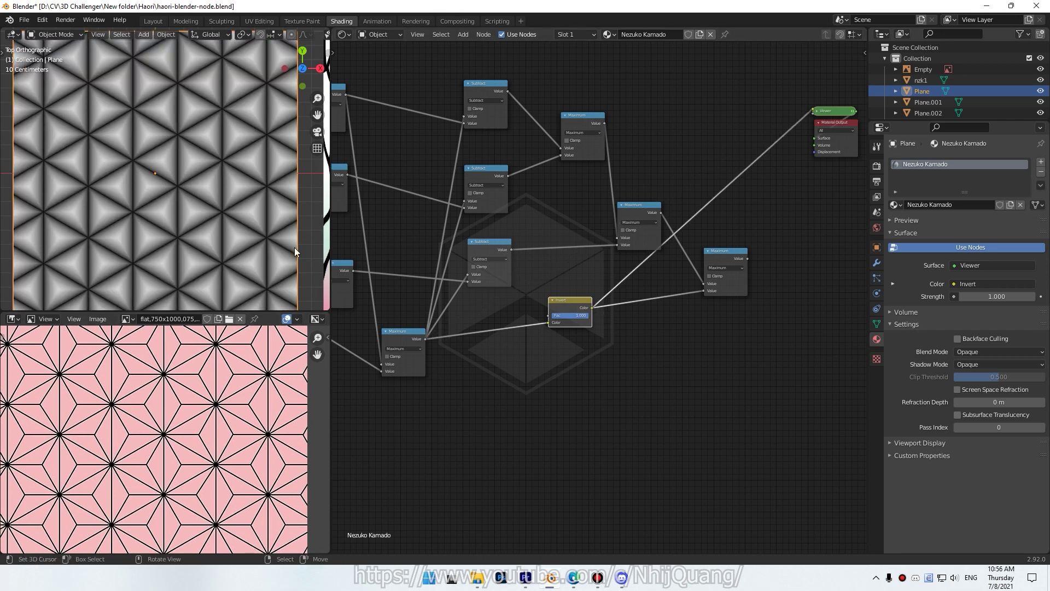
pyautogui.keyDown('ctrl'); pyautogui.keyDown('shift'); pyautogui.click(625, 212); pyautogui.keyUp('shift'); pyautogui.keyUp('ctrl')
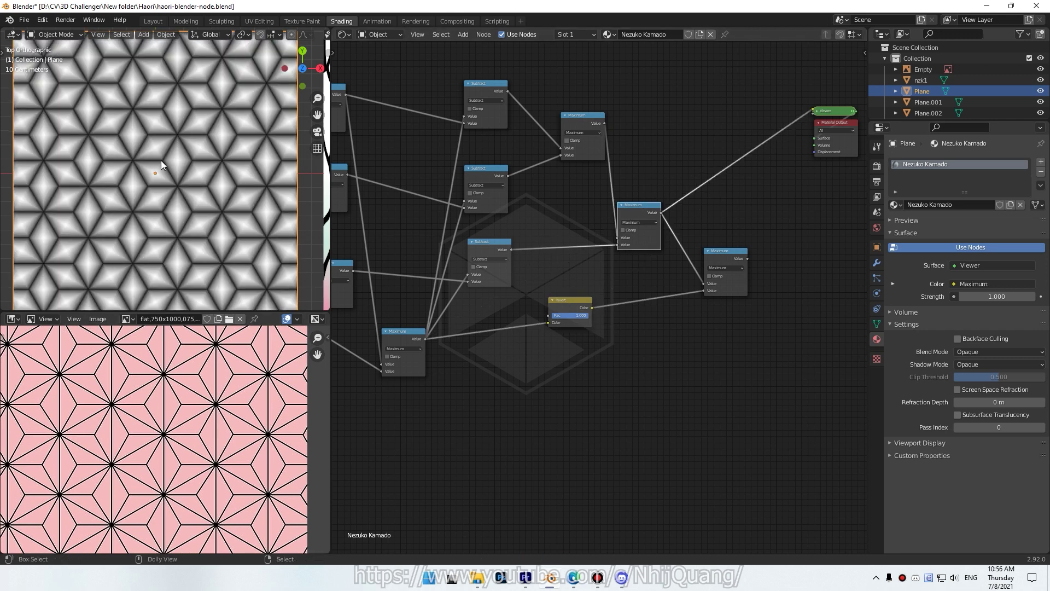
pyautogui.keyDown('ctrl'); pyautogui.keyDown('shift'); pyautogui.click(558, 304); pyautogui.keyUp('shift'); pyautogui.keyUp('ctrl')
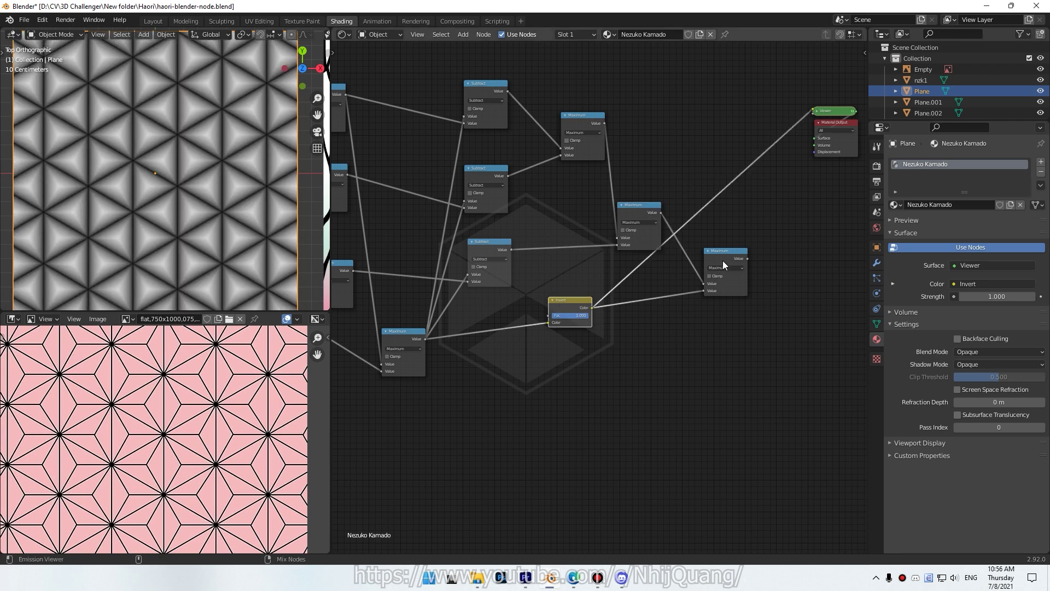
pyautogui.scroll(1, 698, 370)
pyautogui.scroll(1, 621, 403)
pyautogui.keyDown('ctrl'); pyautogui.keyDown('shift'); pyautogui.click(610, 299); pyautogui.keyUp('shift'); pyautogui.keyUp('ctrl')
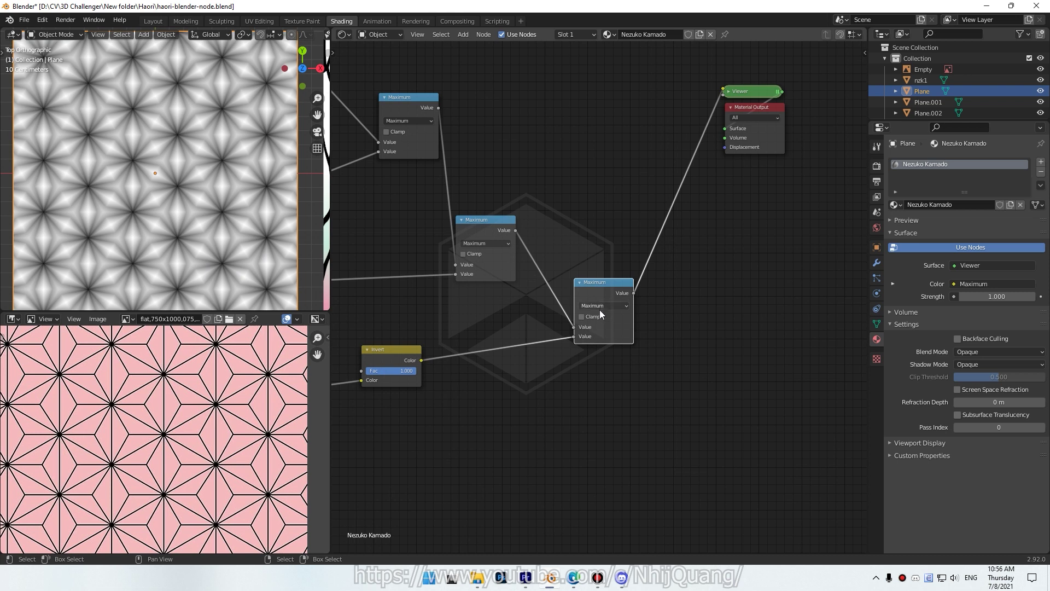
# Switch the final combining node's operation from Maximum to Minimum and nudge it left, then open the add-node search
pyautogui.click(601, 310)
pyautogui.click(656, 328)
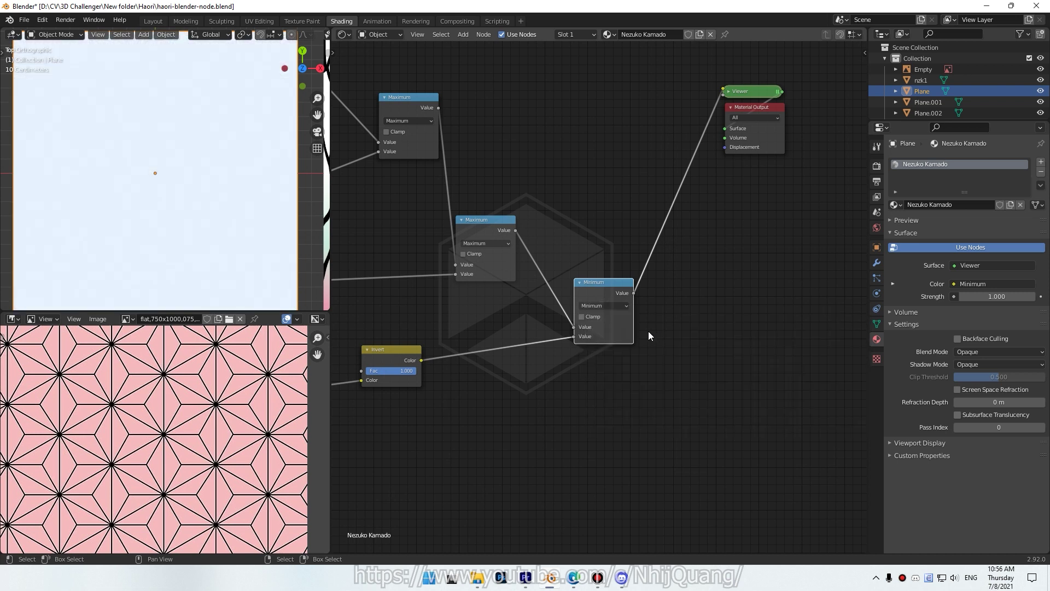
pyautogui.scroll(1, 545, 387)
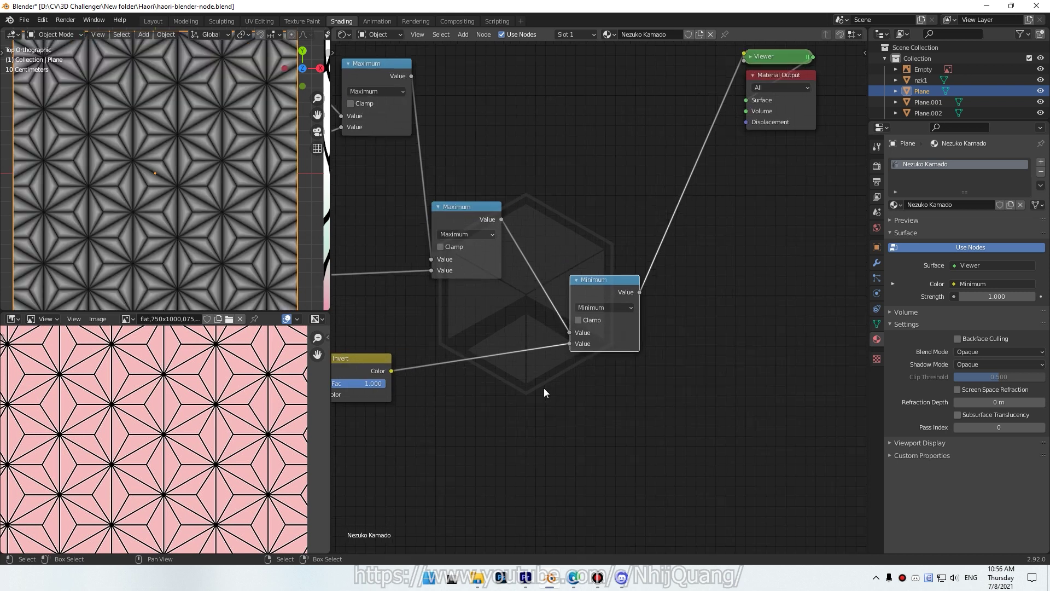
pyautogui.moveTo(420, 316); pyautogui.dragTo(514, 309, button='middle')
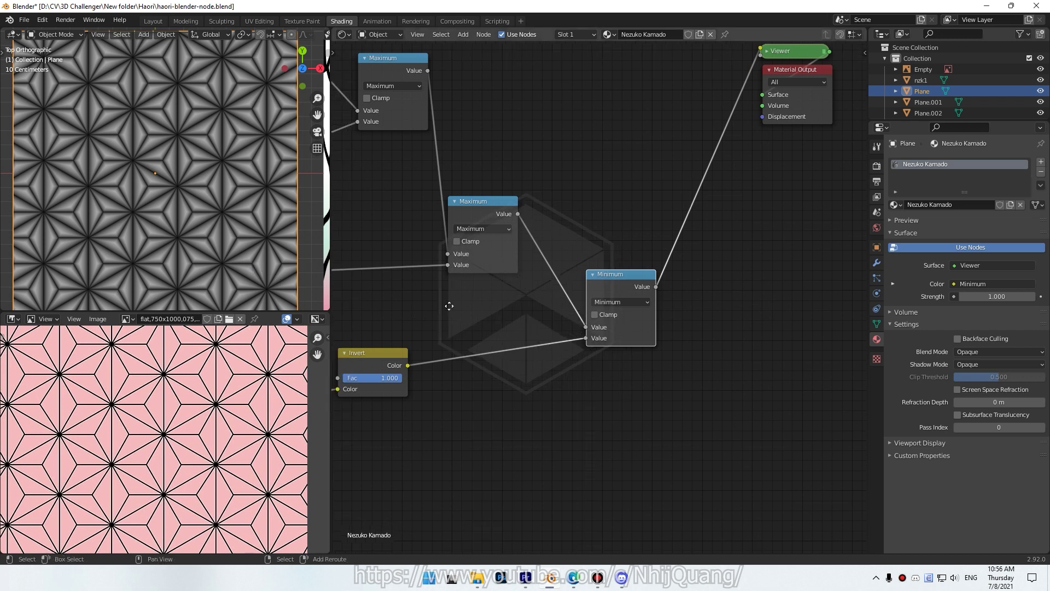
pyautogui.moveTo(670, 312); pyautogui.dragTo(635, 303)
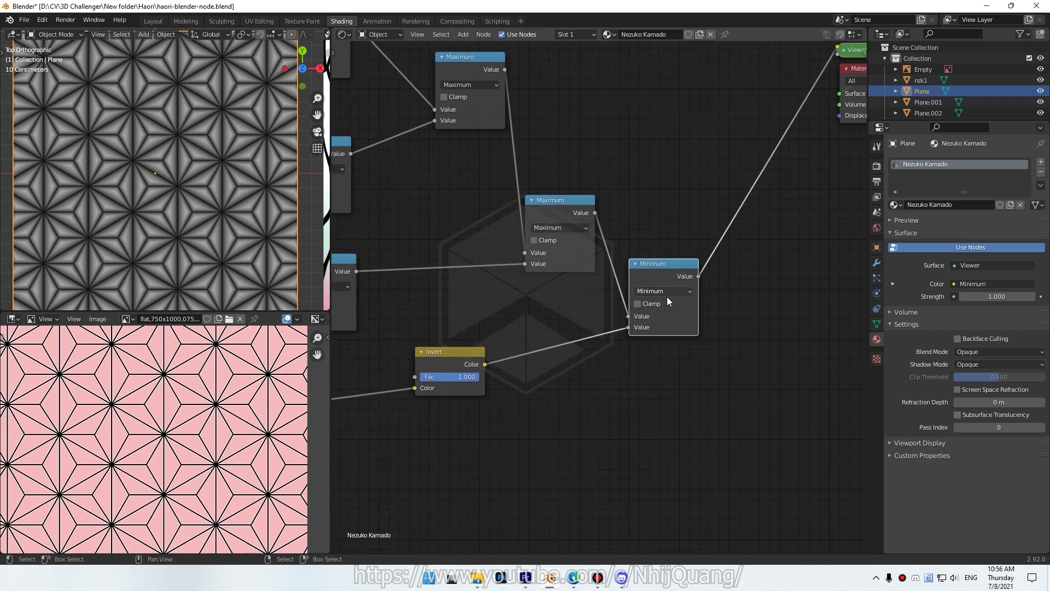
pyautogui.scroll(-2, 667, 296)
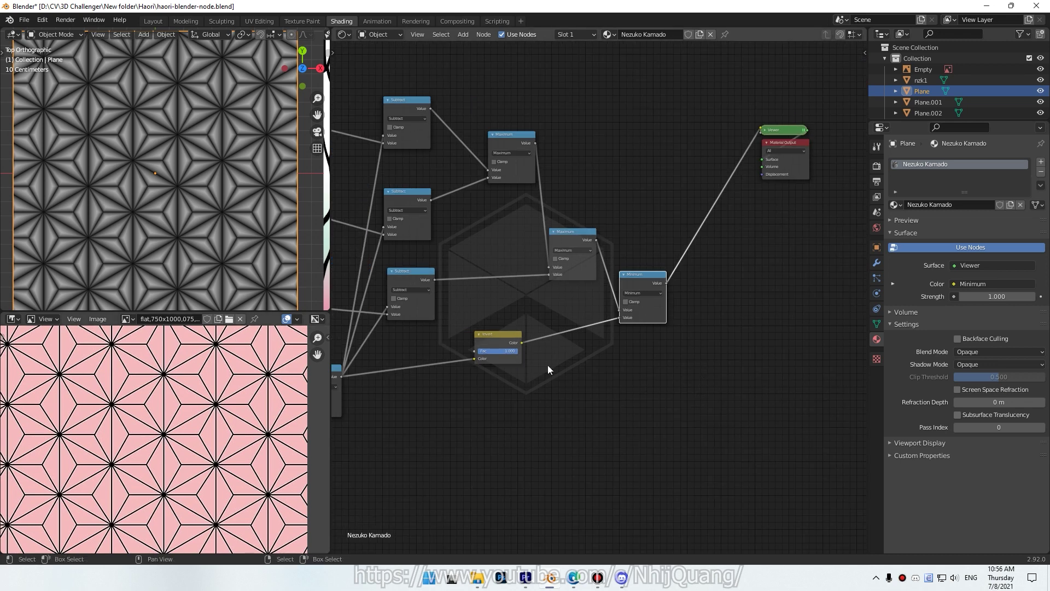
pyautogui.click(601, 378)
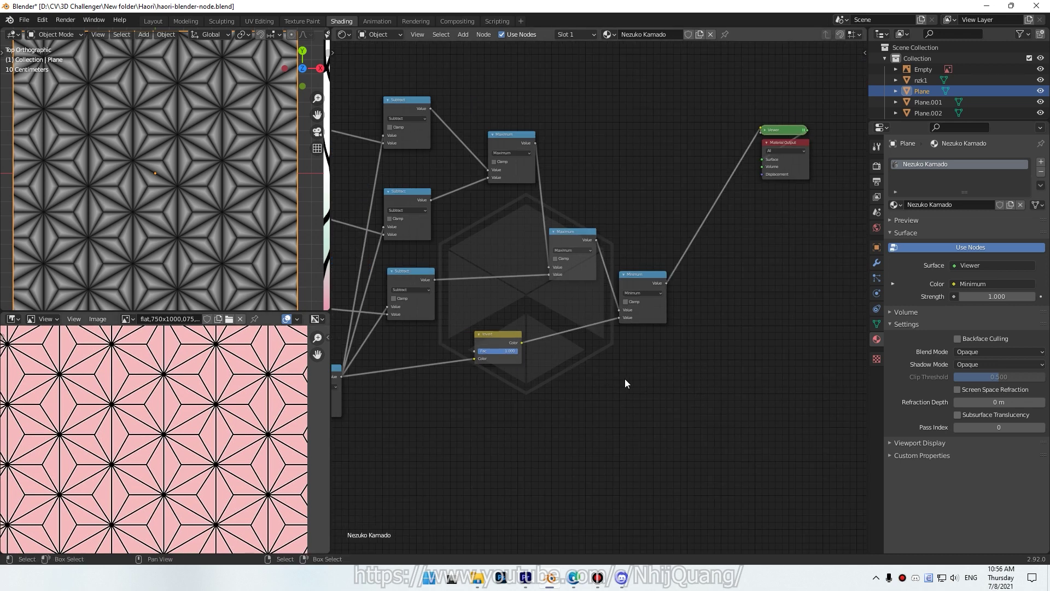
pyautogui.hotkey('shift', 'a')
pyautogui.click(655, 376)
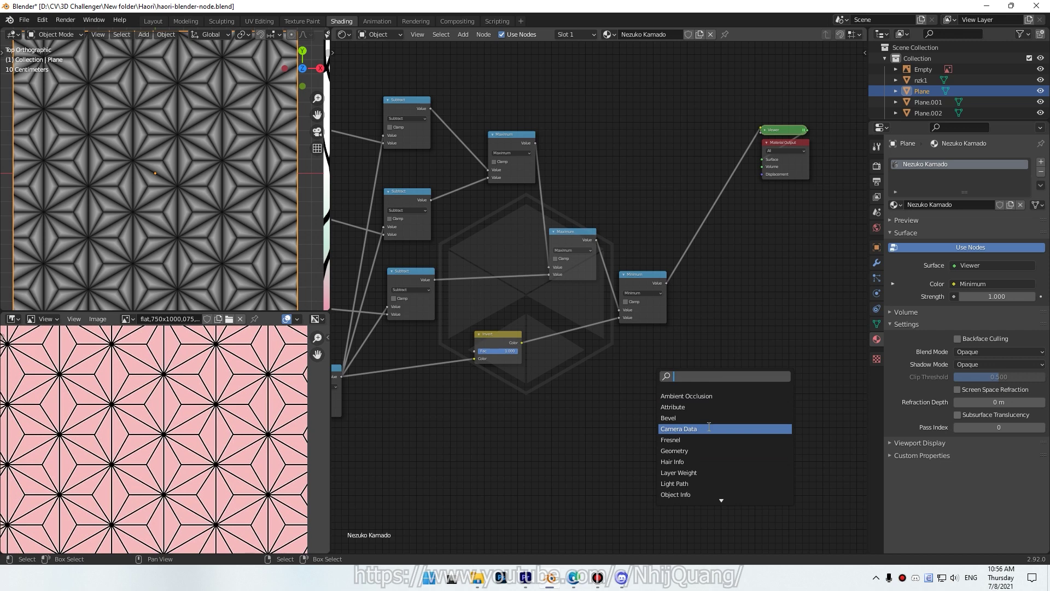
# Add a Constant ColorRamp on the Minimum-to-Viewer link with its stop at 0.045
pyautogui.write('ramp')
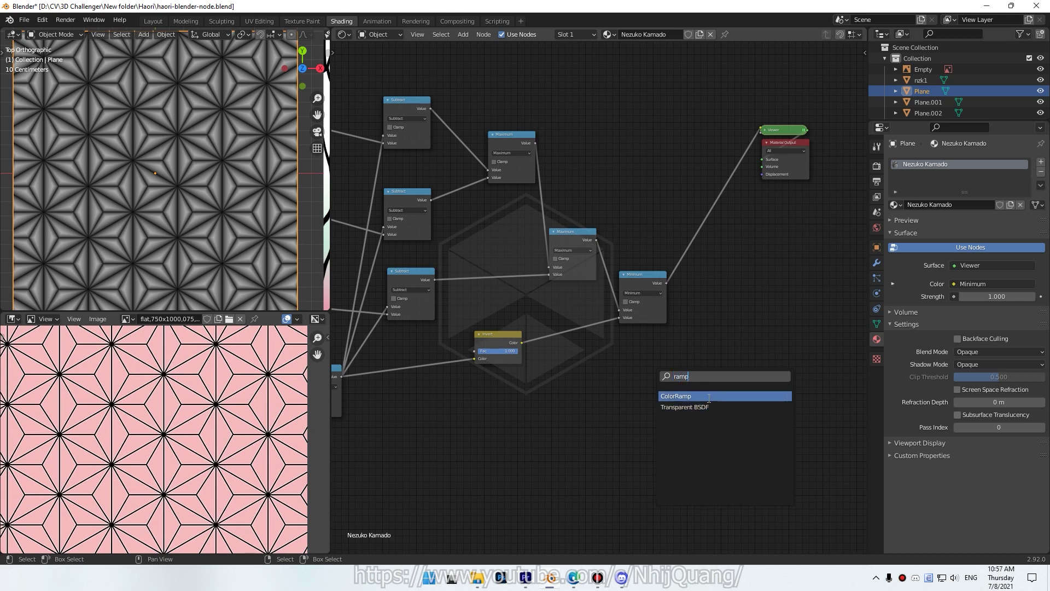
pyautogui.click(709, 396)
pyautogui.click(777, 379)
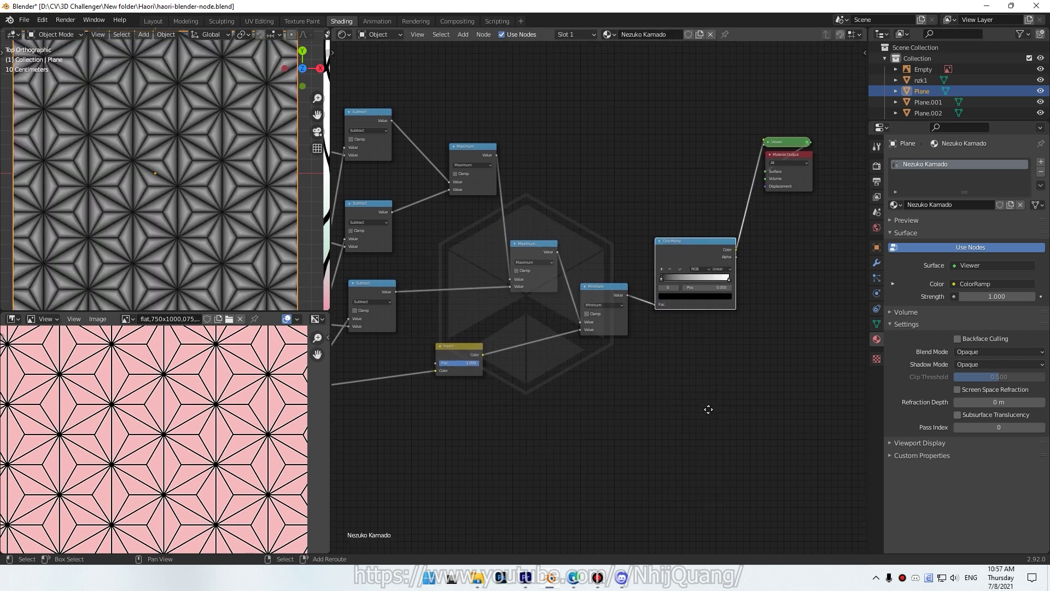
pyautogui.scroll(3, 711, 383)
pyautogui.click(742, 311)
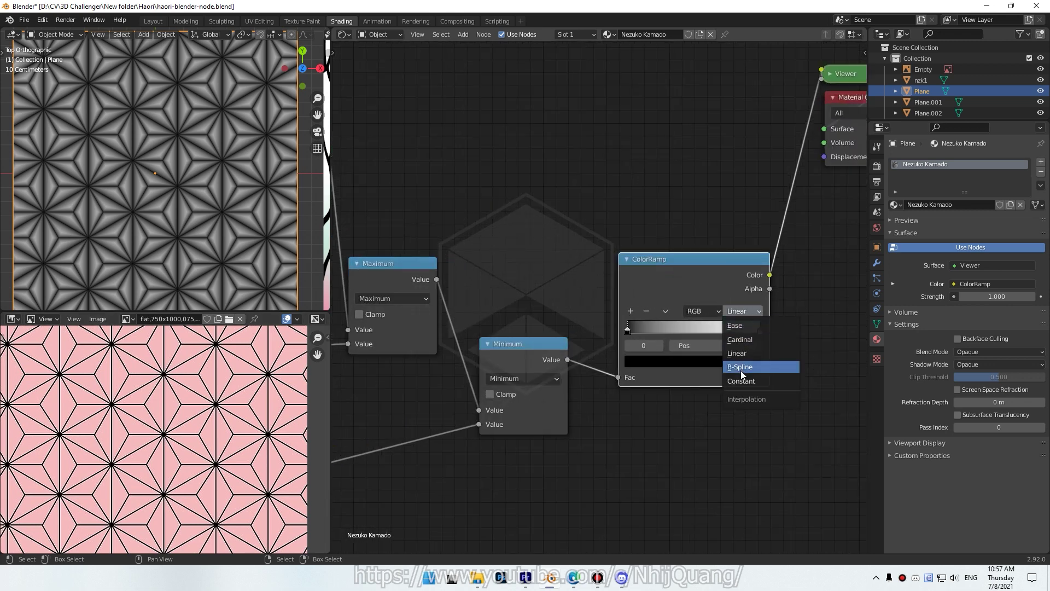
pyautogui.click(741, 380)
pyautogui.moveTo(745, 330); pyautogui.dragTo(628, 337)
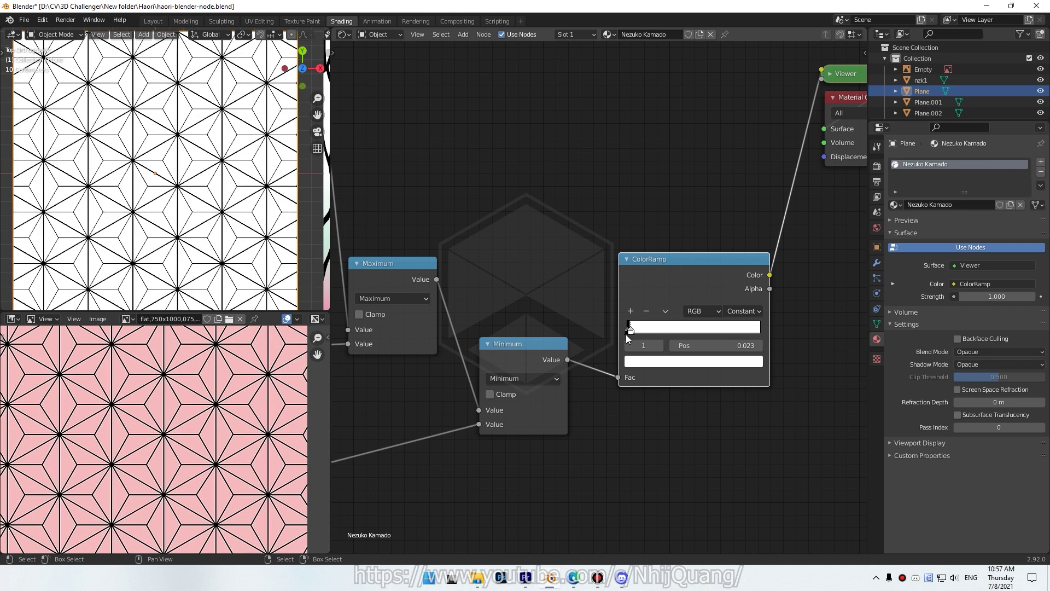
pyautogui.moveTo(628, 338); pyautogui.dragTo(630, 337)
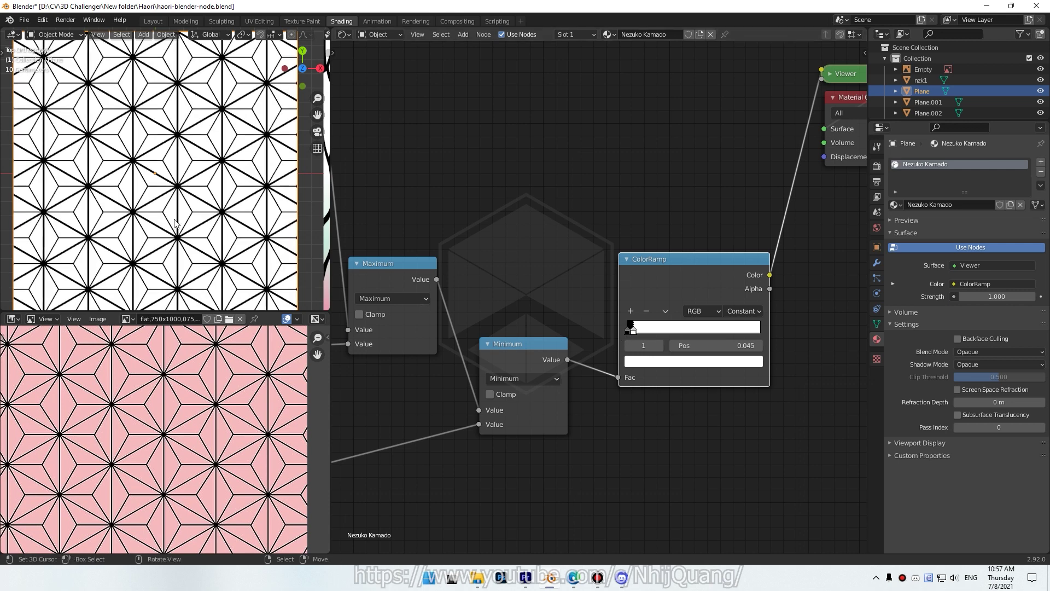
# Move the Invert node further left and rewire the link from the Minimum node
pyautogui.scroll(-2, 503, 343)
pyautogui.moveTo(503, 343)
pyautogui.mouseDown(button='middle')
pyautogui.moveTo(609, 373)
pyautogui.moveTo(635, 432)
pyautogui.mouseUp(button='middle')
pyautogui.scroll(-2, 606, 396)
pyautogui.moveTo(559, 371); pyautogui.dragTo(460, 394)
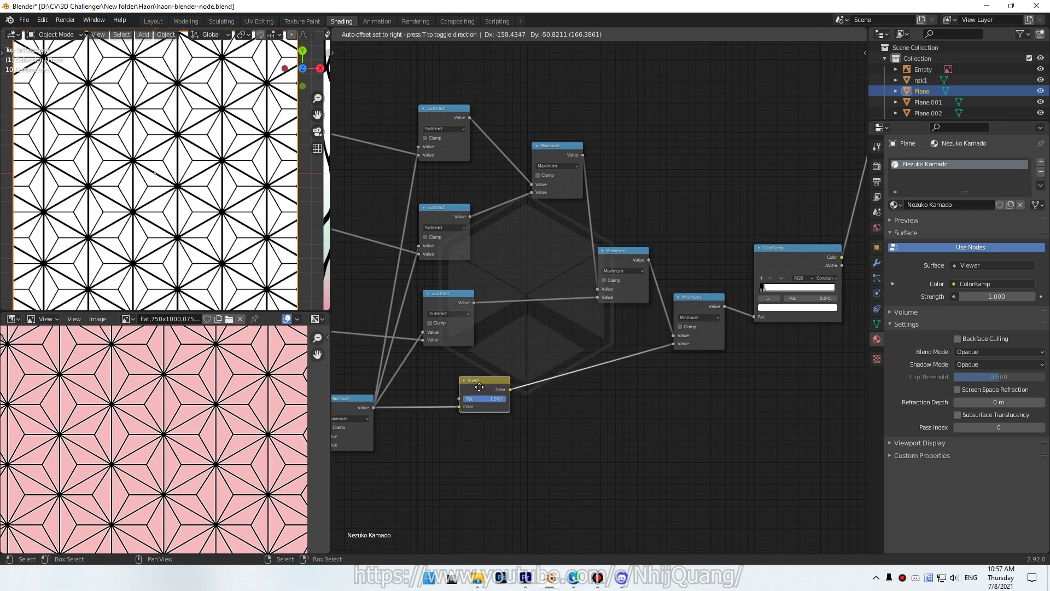
pyautogui.scroll(3, 211, 242)
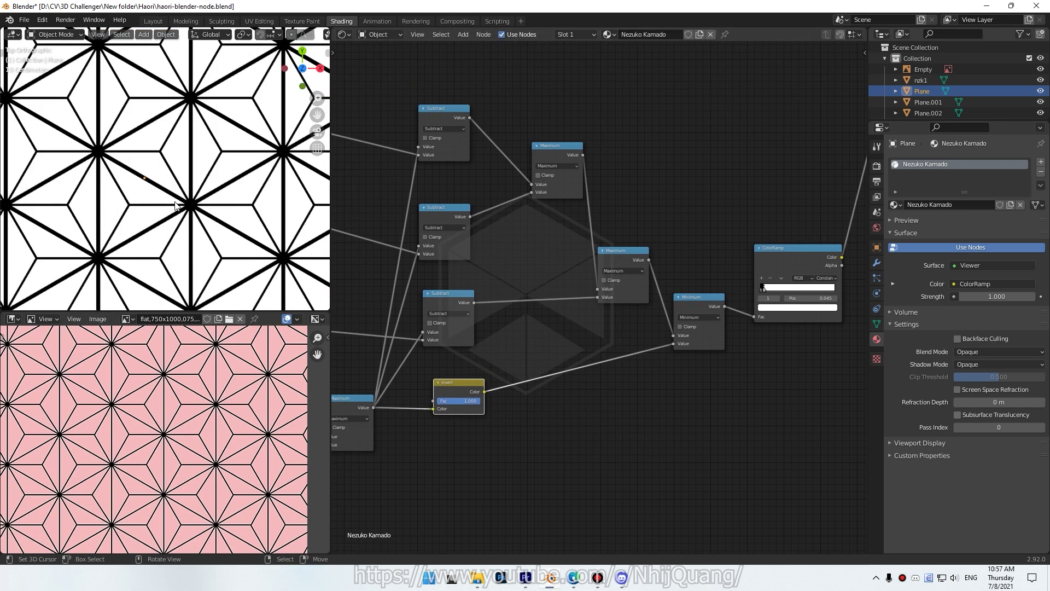
pyautogui.scroll(1, 210, 242)
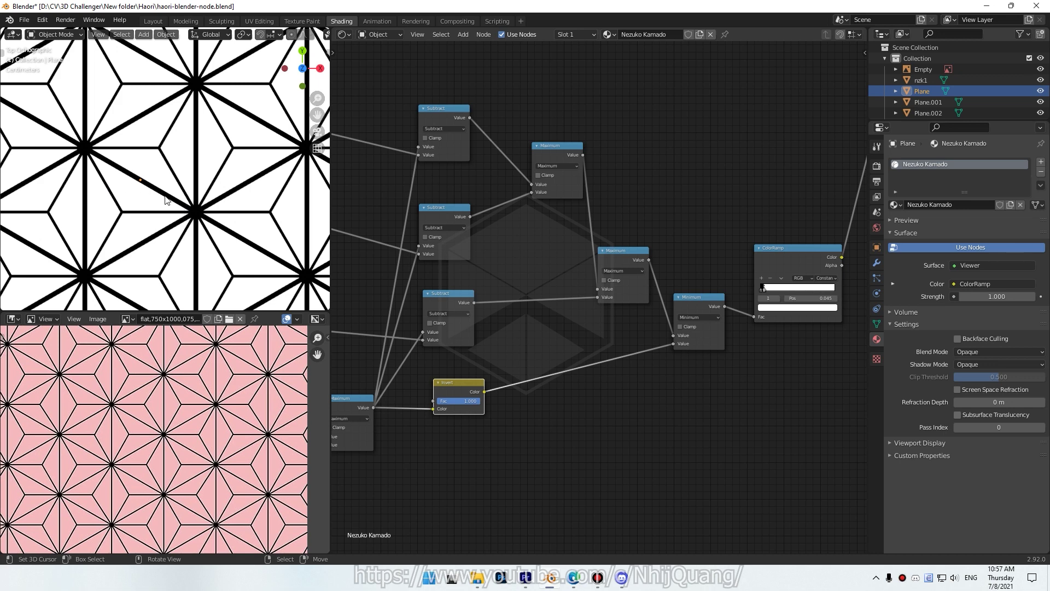
pyautogui.scroll(-4, 163, 198)
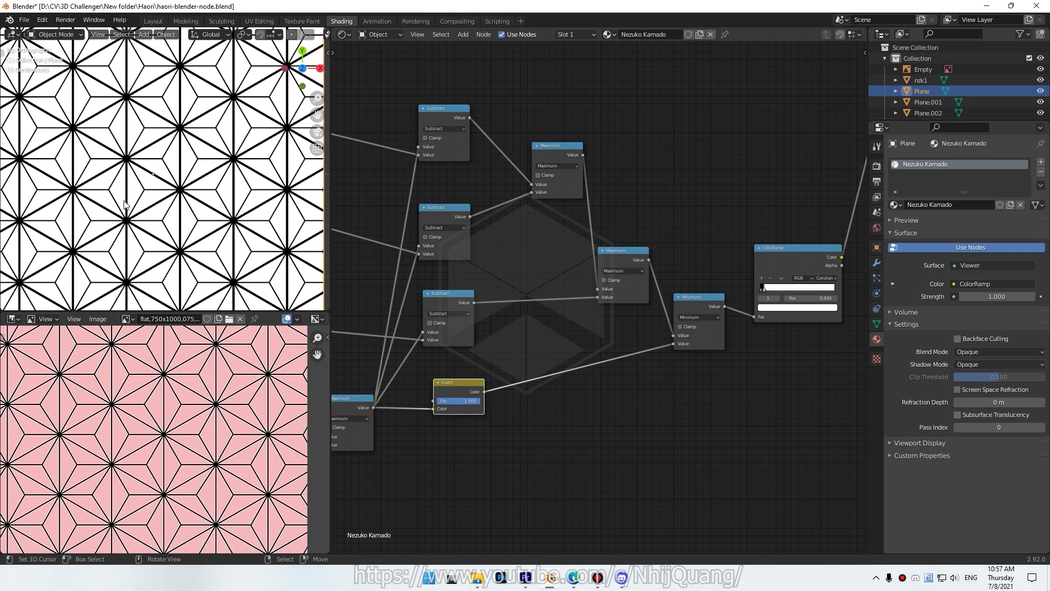
pyautogui.scroll(4, 162, 200)
pyautogui.scroll(-2, 638, 404)
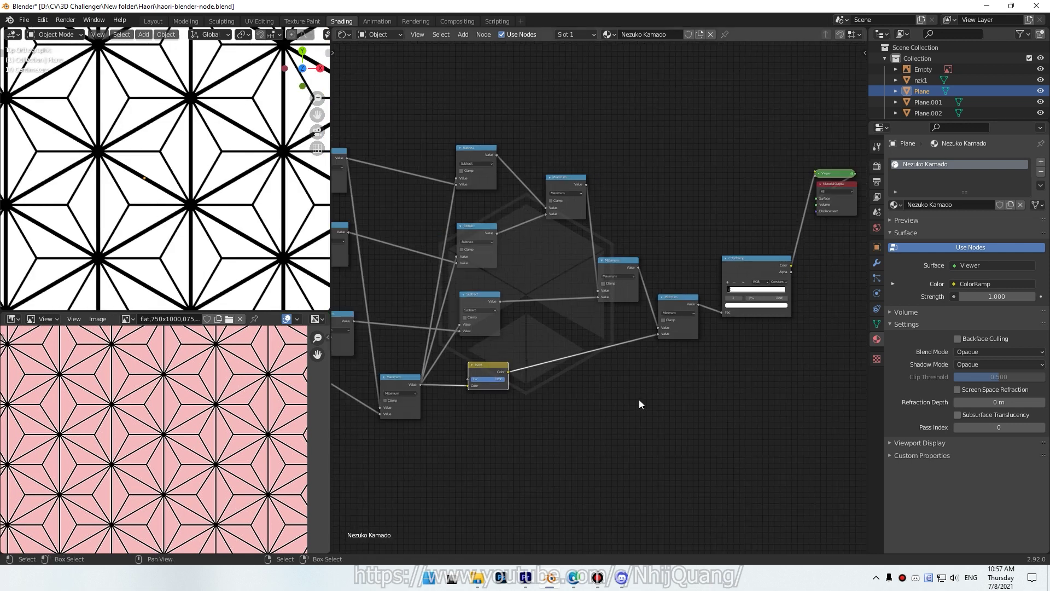
pyautogui.scroll(2, 595, 287)
pyautogui.moveTo(595, 247)
pyautogui.mouseDown()
pyautogui.moveTo(726, 193)
pyautogui.moveTo(757, 73)
pyautogui.mouseUp()
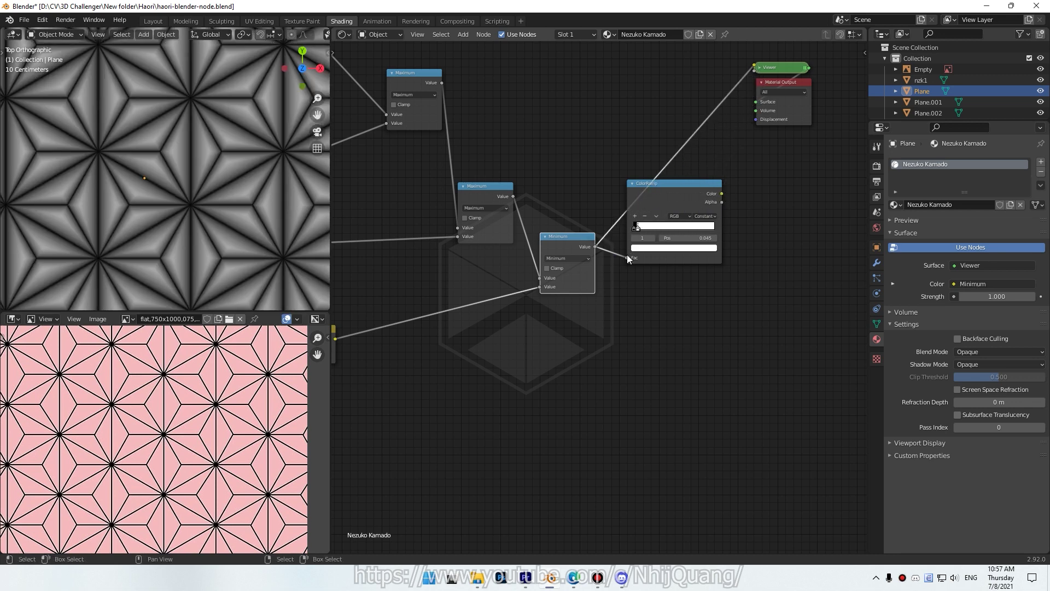
# Reposition the ColorRamp between the Maximum and Minimum nodes, with Minimum feeding the Viewer
pyautogui.moveTo(628, 259); pyautogui.dragTo(605, 286)
pyautogui.scroll(-1, 572, 302)
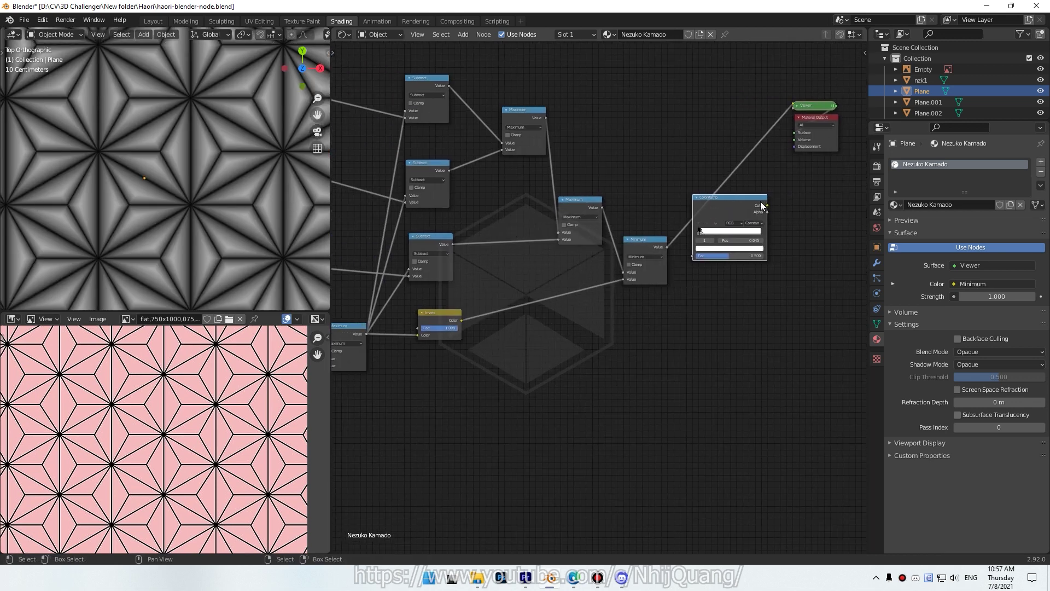
pyautogui.keyDown('alt'); pyautogui.moveTo(761, 205); pyautogui.dragTo(593, 358); pyautogui.keyUp('alt')
pyautogui.moveTo(645, 250)
pyautogui.mouseDown()
pyautogui.moveTo(774, 226)
pyautogui.moveTo(780, 240)
pyautogui.mouseUp()
pyautogui.moveTo(558, 367); pyautogui.dragTo(659, 216)
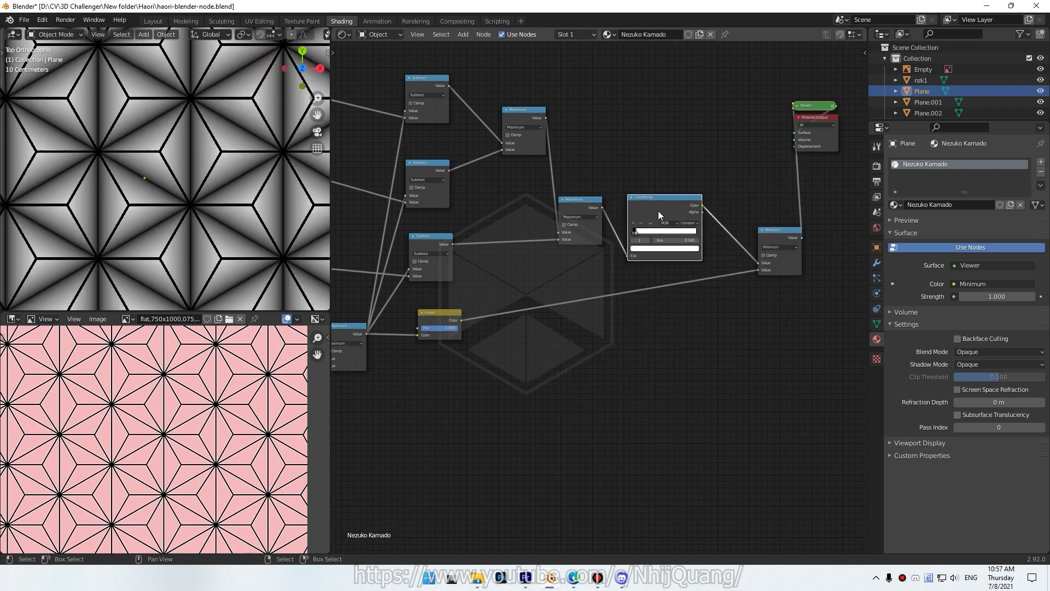
# Place a duplicate ColorRamp between Invert and Minimum, then preview Invert and Minimum
pyautogui.hotkey('shift', 'd')
pyautogui.click(661, 282)
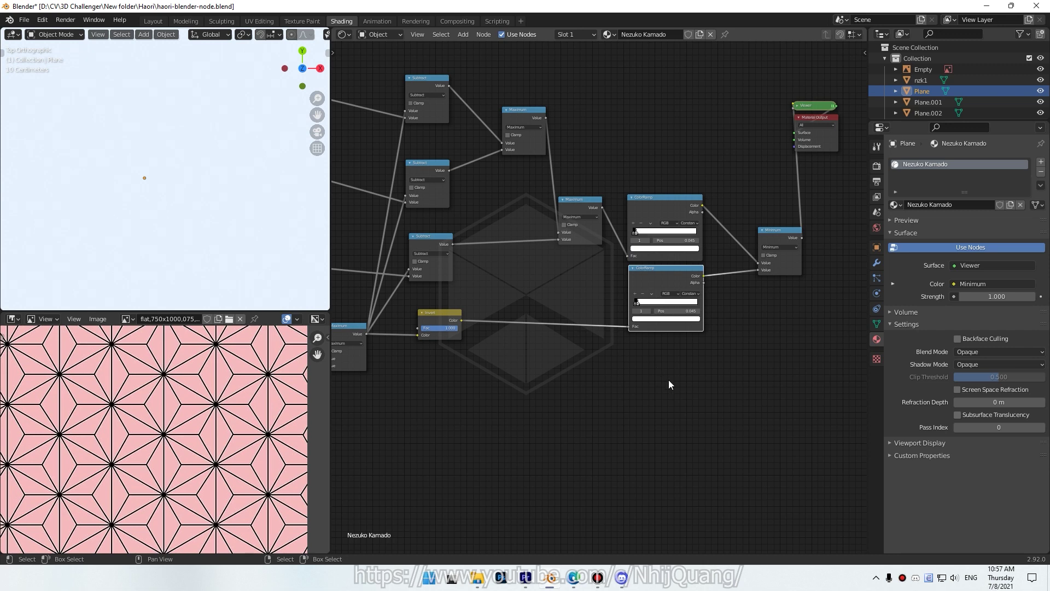
pyautogui.scroll(2, 666, 382)
pyautogui.moveTo(666, 382); pyautogui.dragTo(490, 393, button='middle')
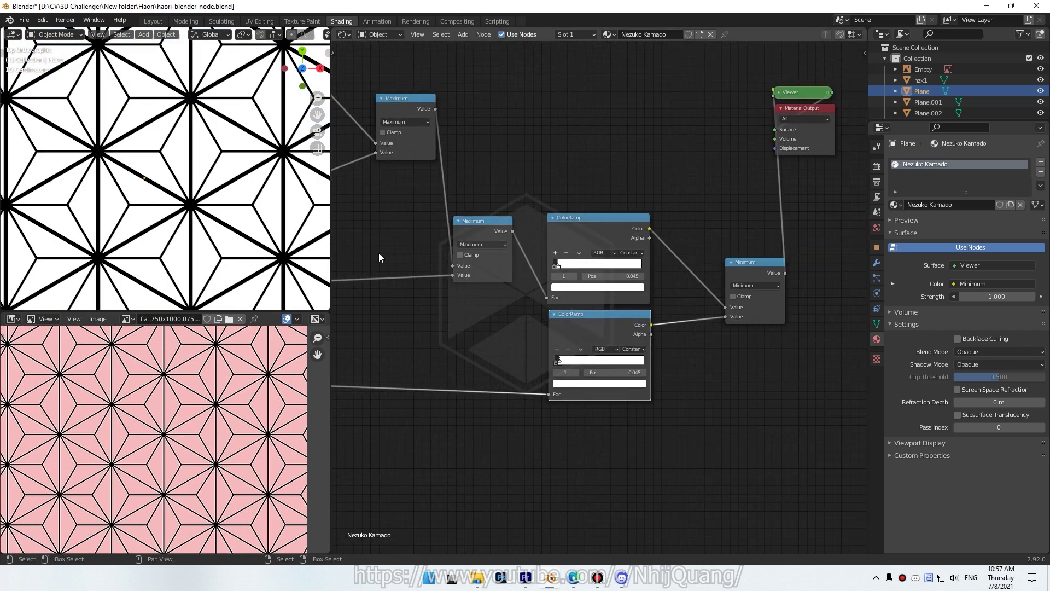
pyautogui.scroll(-2, 468, 324)
pyautogui.keyDown('ctrl'); pyautogui.keyDown('shift'); pyautogui.click(401, 356); pyautogui.keyUp('shift'); pyautogui.keyUp('ctrl')
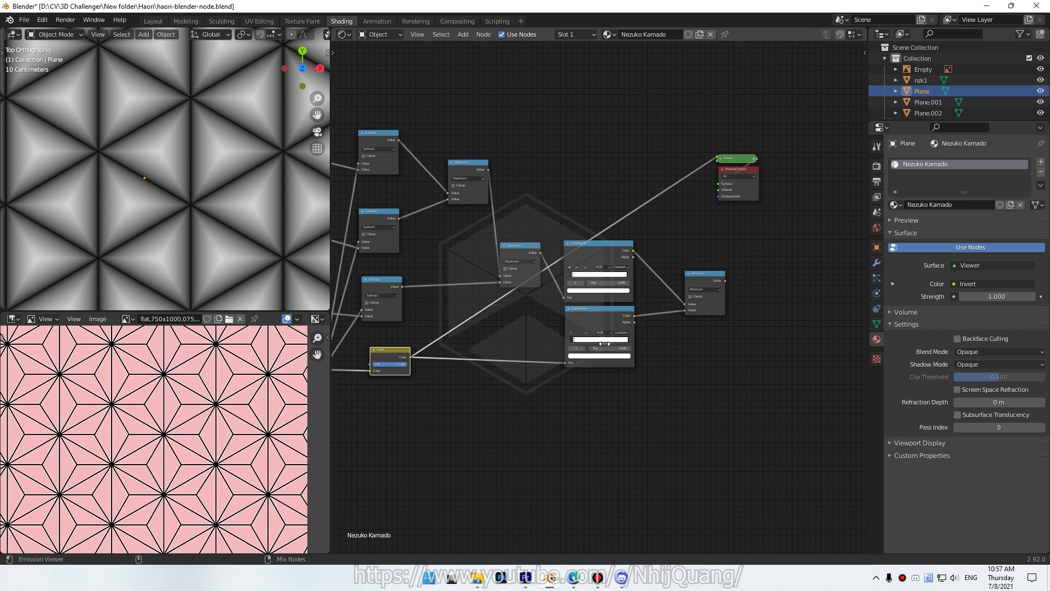
pyautogui.keyDown('ctrl'); pyautogui.keyDown('shift'); pyautogui.click(707, 280); pyautogui.keyUp('shift'); pyautogui.keyUp('ctrl')
# Tune the lower ColorRamp stop to 0.027 for thinner black lines
pyautogui.scroll(2, 637, 398)
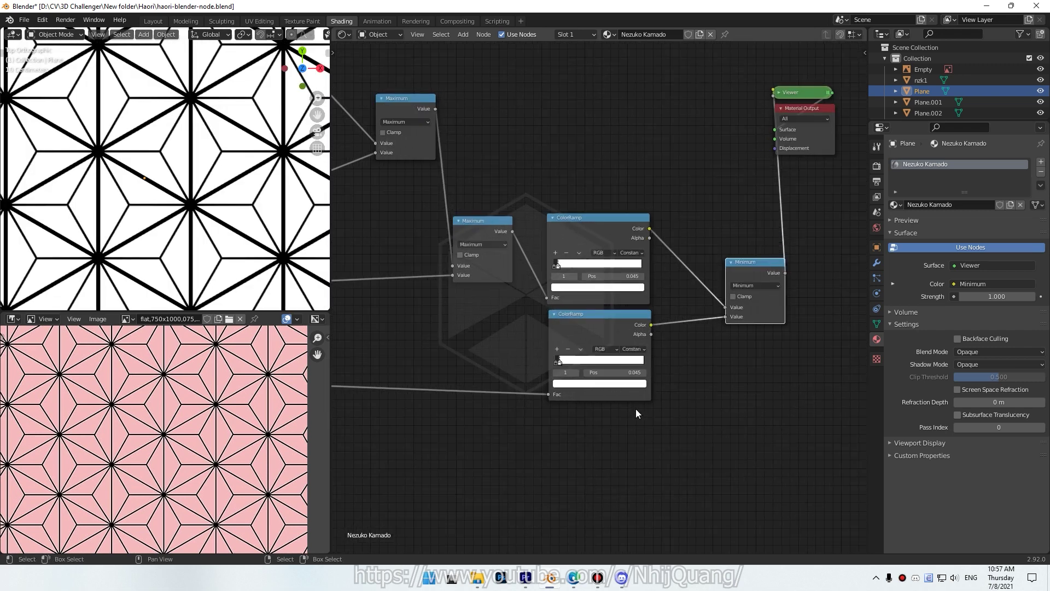
pyautogui.scroll(2, 636, 408)
pyautogui.scroll(2, 560, 439)
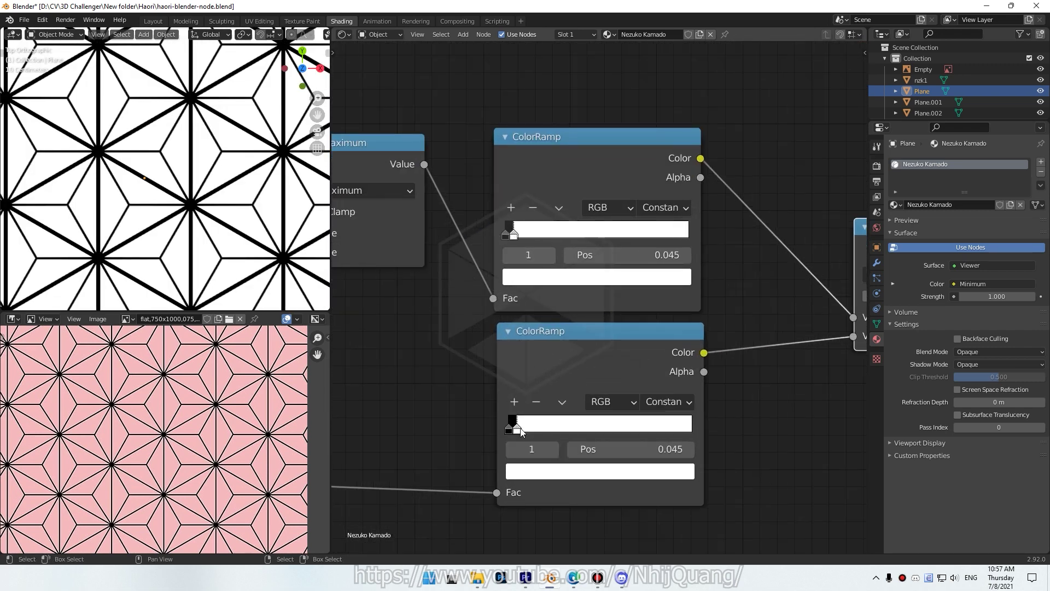
pyautogui.moveTo(517, 432)
pyautogui.mouseDown()
pyautogui.moveTo(526, 428)
pyautogui.moveTo(517, 427)
pyautogui.mouseUp()
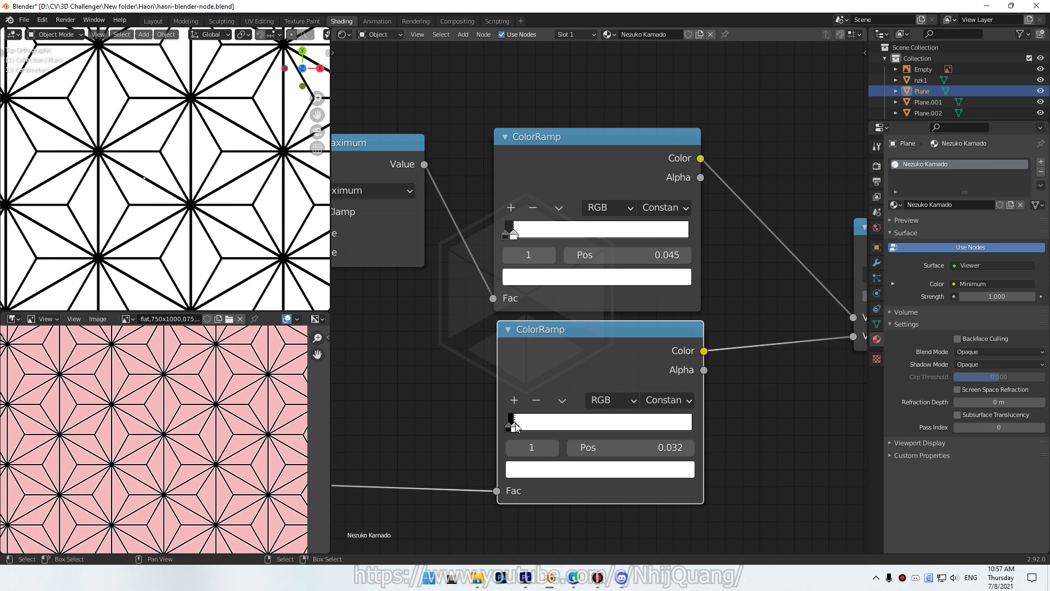
pyautogui.moveTo(514, 427); pyautogui.dragTo(515, 427)
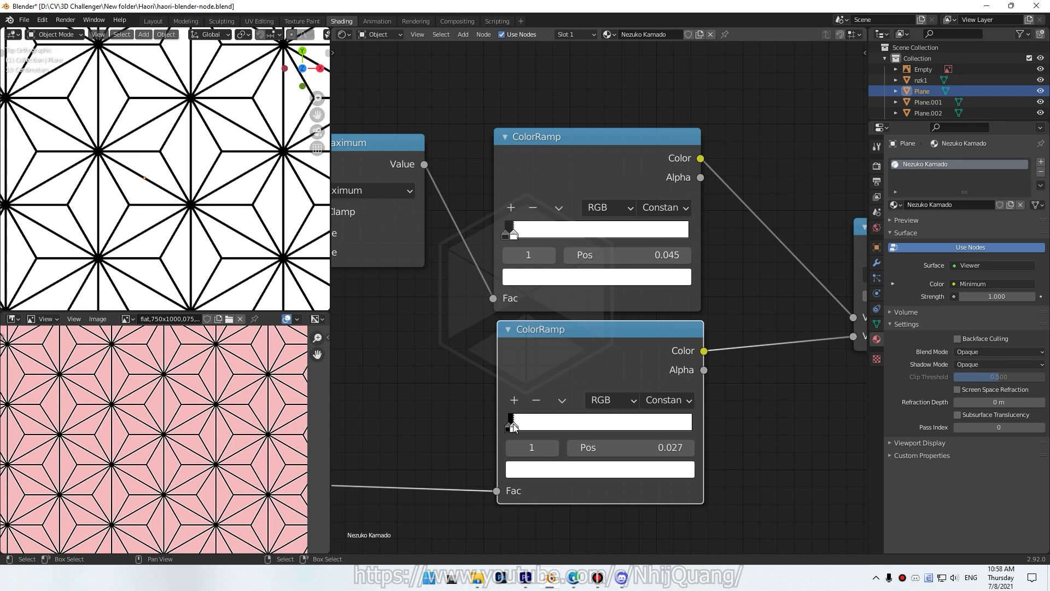
pyautogui.scroll(-5, 193, 235)
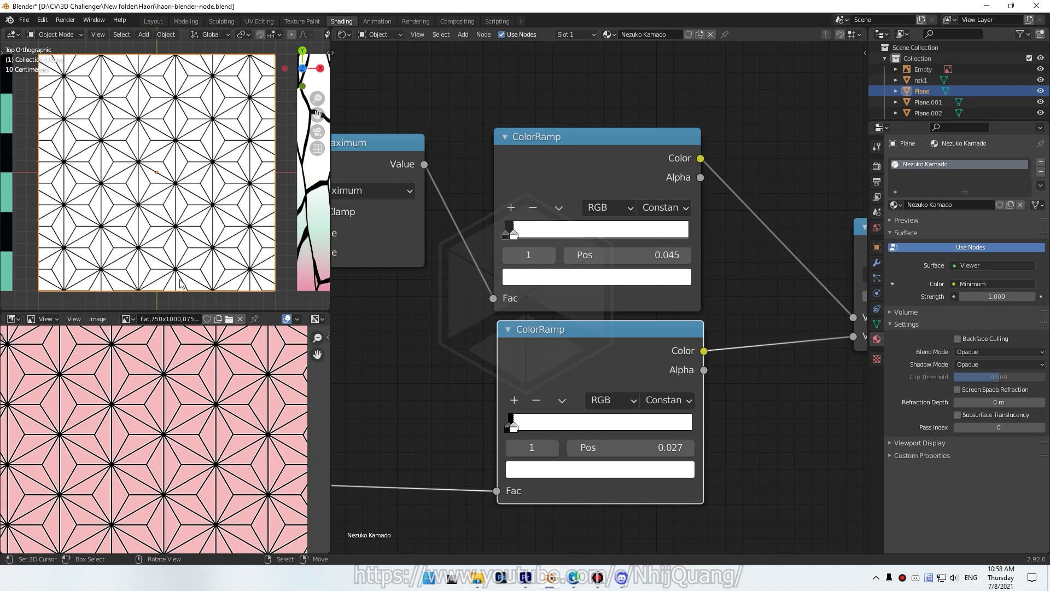
pyautogui.scroll(-1, 199, 422)
pyautogui.scroll(-2, 199, 423)
pyautogui.scroll(2, 199, 423)
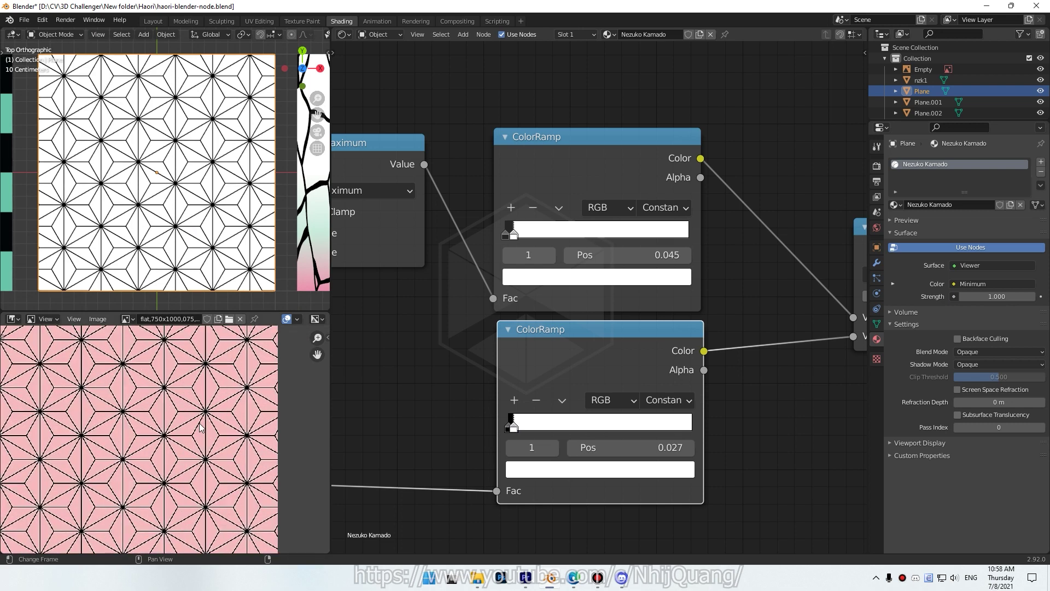
pyautogui.scroll(-2, 589, 419)
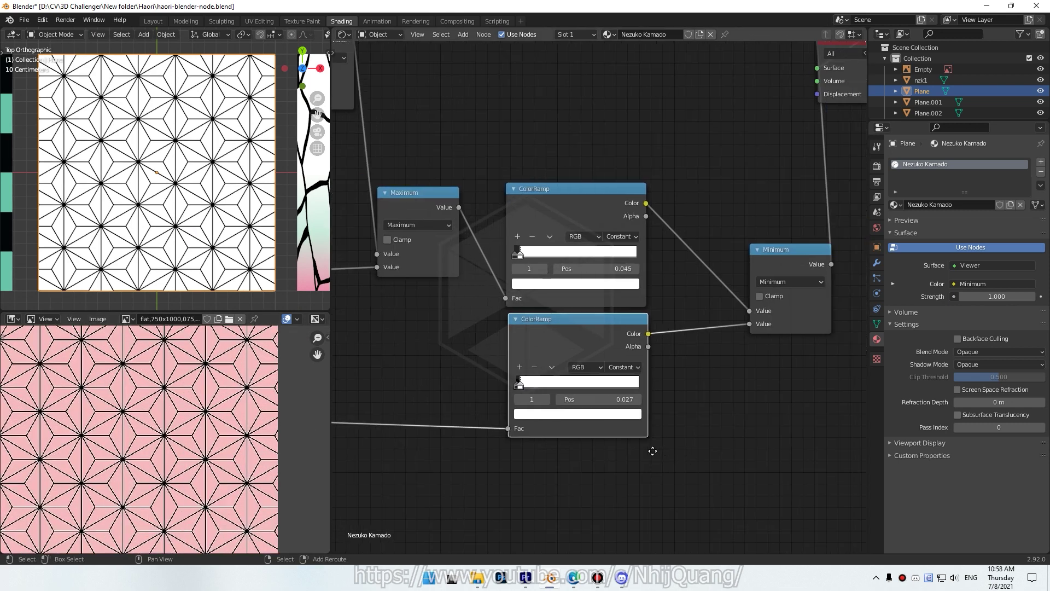
# Move the Viewer and Material Output nodes further right of the Minimum node
pyautogui.moveTo(679, 465); pyautogui.dragTo(658, 424, button='middle')
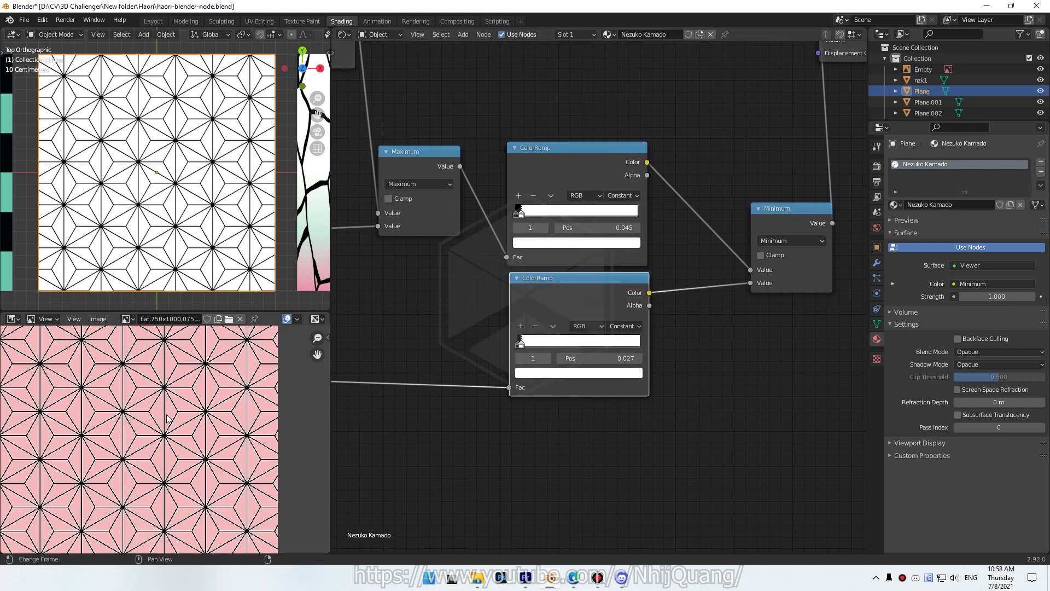
pyautogui.scroll(2, 186, 410)
pyautogui.scroll(1, 186, 410)
pyautogui.scroll(1, 186, 410)
pyautogui.scroll(-3, 694, 399)
pyautogui.moveTo(694, 404); pyautogui.dragTo(628, 437, button='middle')
pyautogui.moveTo(733, 270); pyautogui.dragTo(665, 163)
pyautogui.press('g')
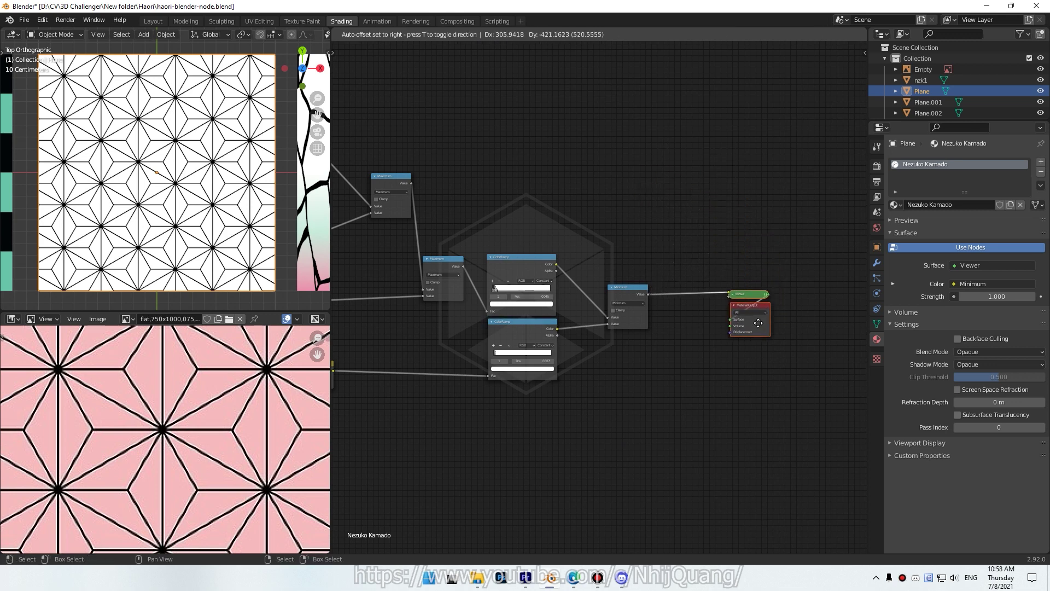
pyautogui.click(771, 324)
# Search for 'mix' in the add menu, discarding the mistakenly picked Mix Shader node
pyautogui.scroll(2, 694, 394)
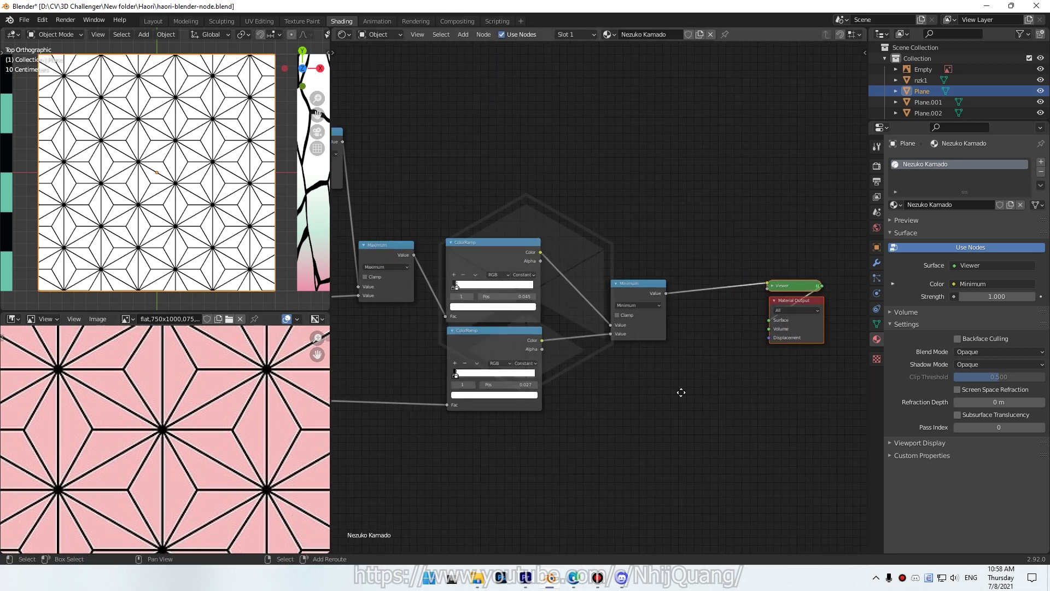
pyautogui.moveTo(693, 394); pyautogui.dragTo(621, 397, button='middle')
pyautogui.hotkey('shift', 'a')
pyautogui.click(620, 397)
pyautogui.write('mix')
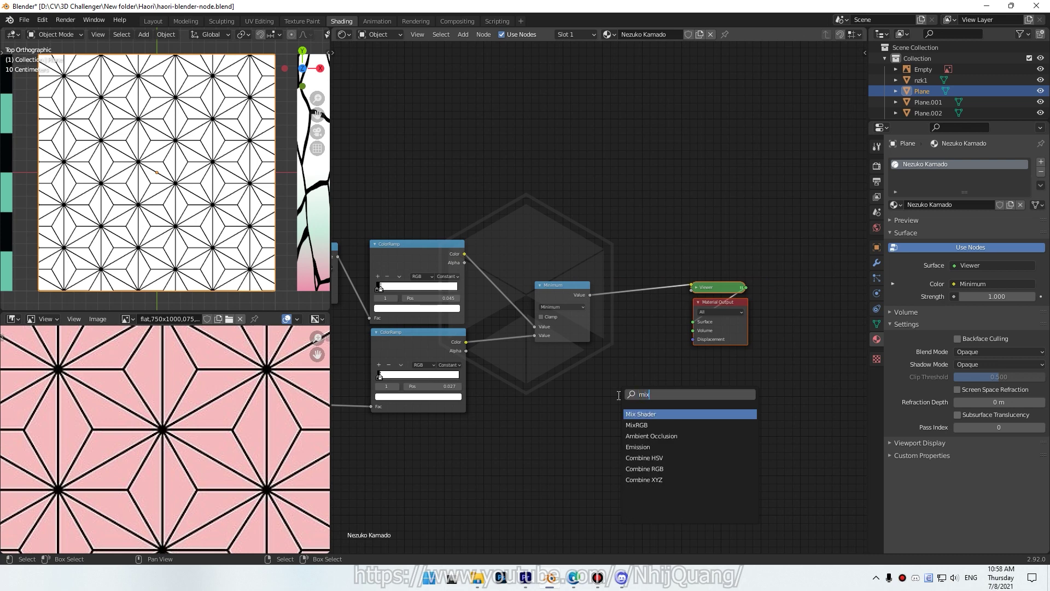
pyautogui.click(687, 413)
pyautogui.press('Escape')
# Add a MixRGB node on the Minimum–Viewer link with Minimum driving its Fac
pyautogui.hotkey('shift', 'a')
pyautogui.click(620, 381)
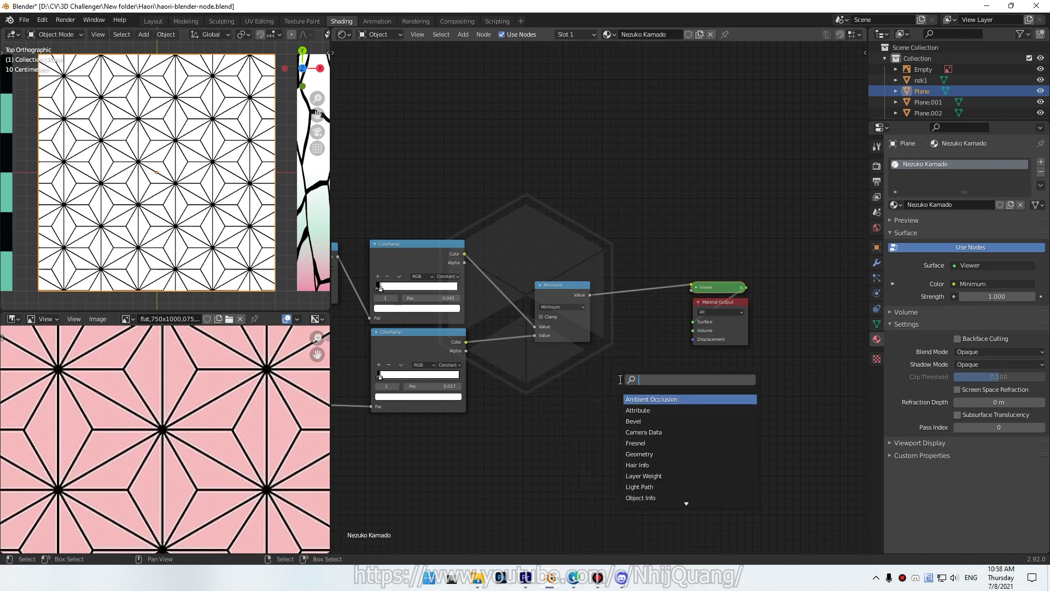
pyautogui.click(637, 410)
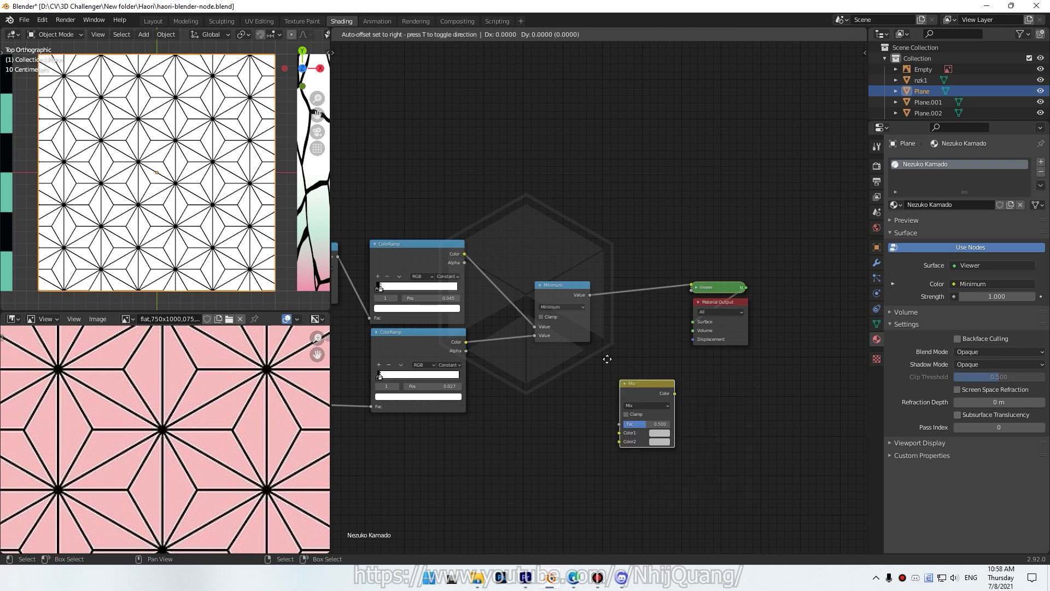
pyautogui.click(651, 314)
pyautogui.scroll(3, 648, 382)
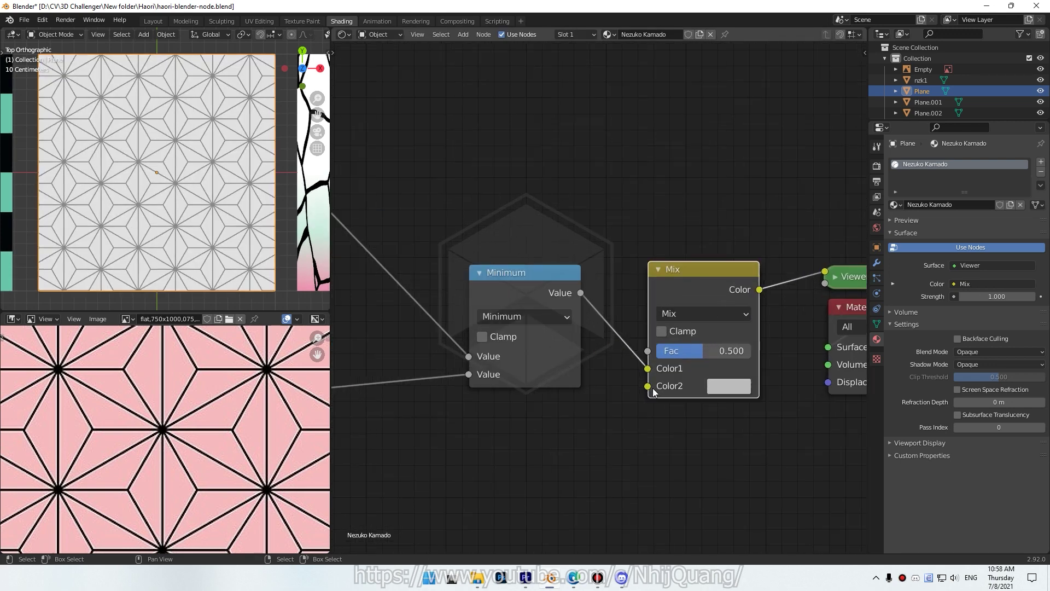
pyautogui.moveTo(647, 350); pyautogui.dragTo(647, 351)
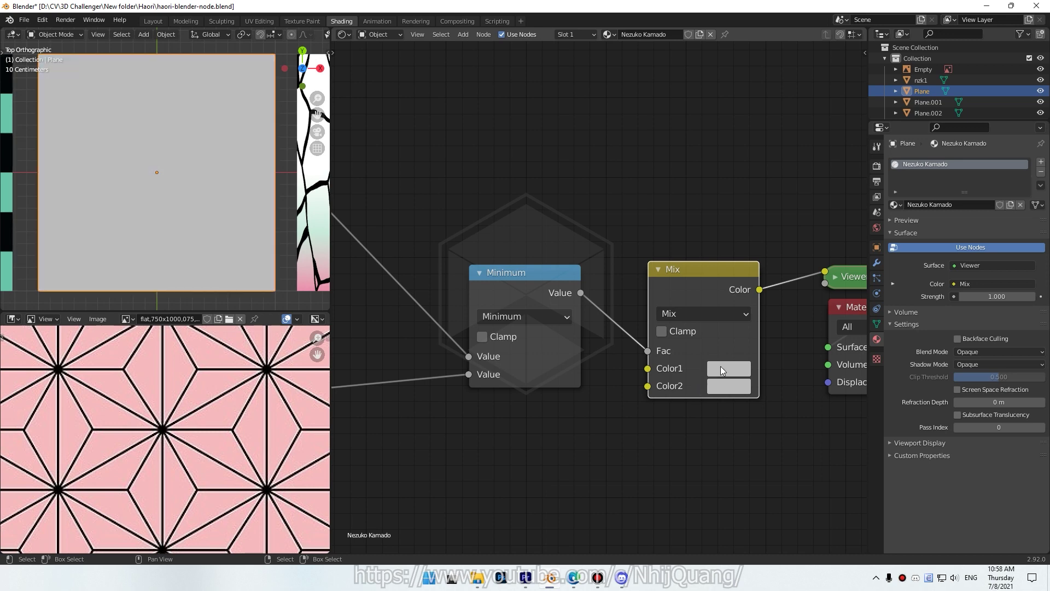
# Sample black from the reference lines into Color1 and pink from its background into Color2
pyautogui.click(720, 367)
pyautogui.click(843, 297)
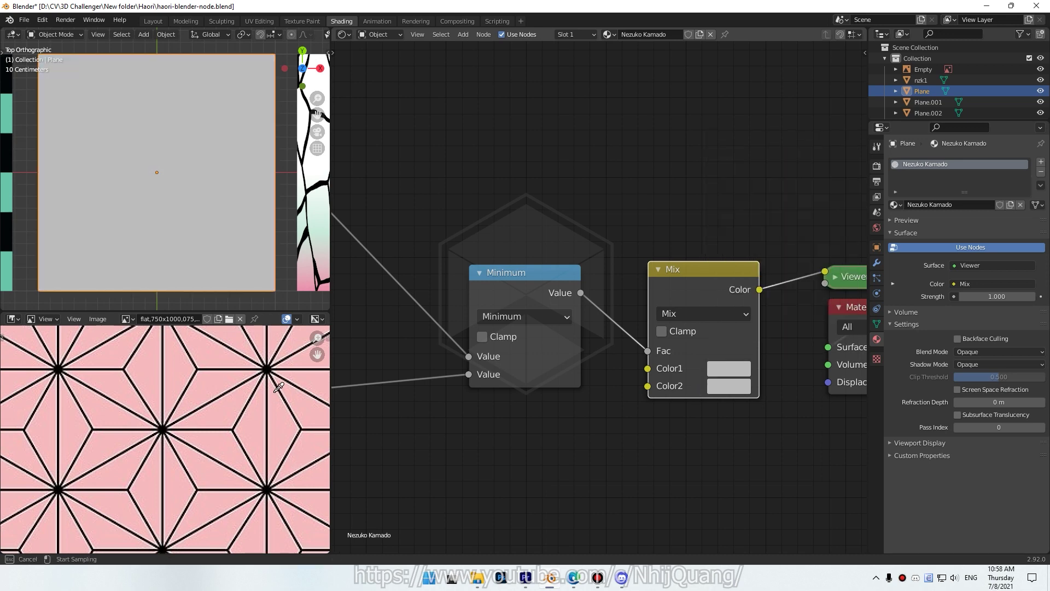
pyautogui.click(268, 367)
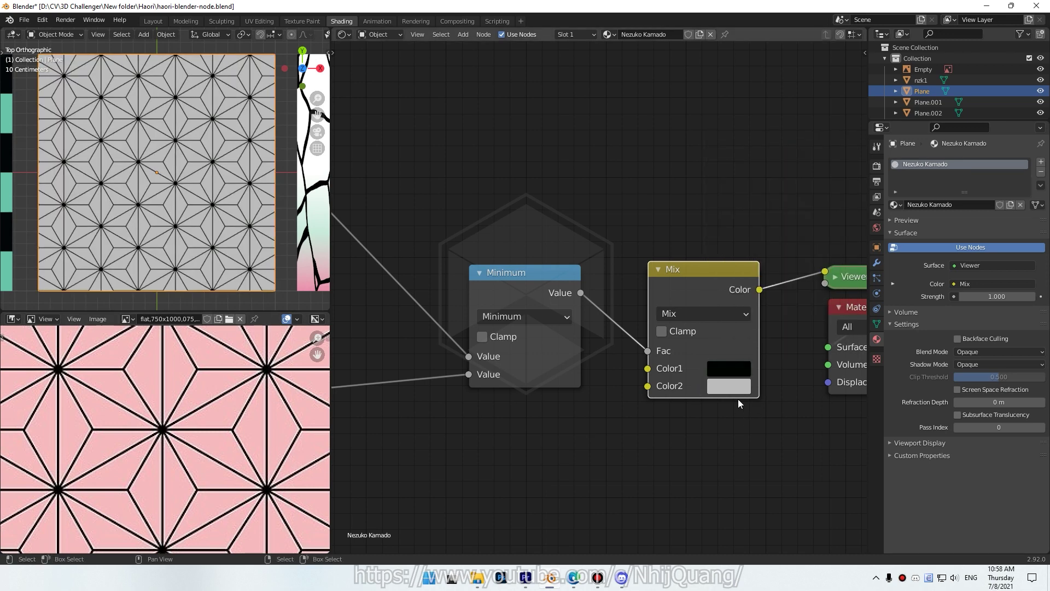
pyautogui.click(731, 388)
pyautogui.click(843, 314)
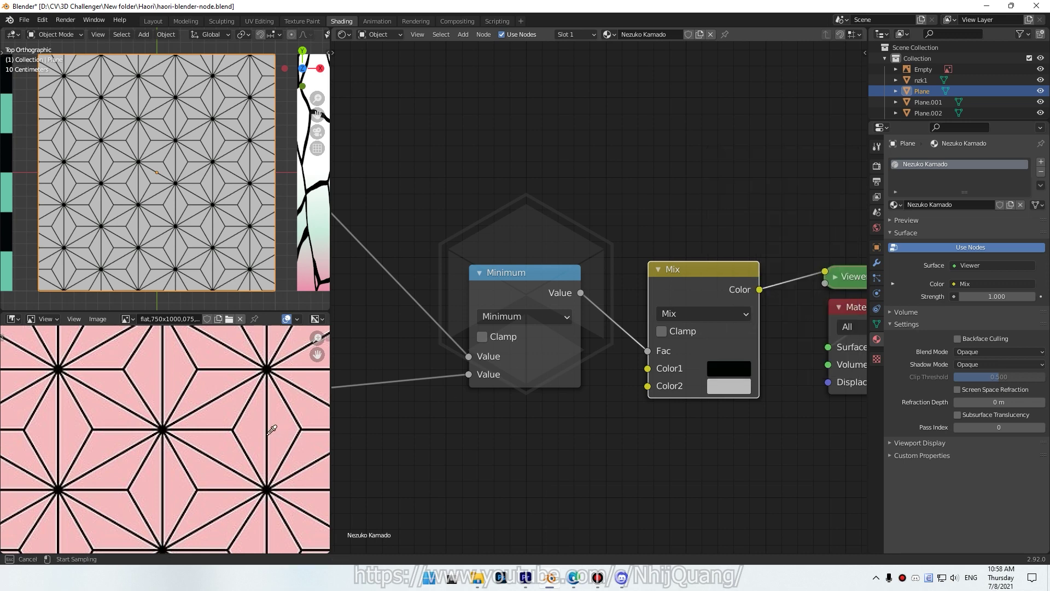
pyautogui.click(262, 427)
pyautogui.scroll(2, 186, 188)
pyautogui.scroll(1, 186, 189)
pyautogui.scroll(1, 186, 189)
pyautogui.scroll(-2, 186, 188)
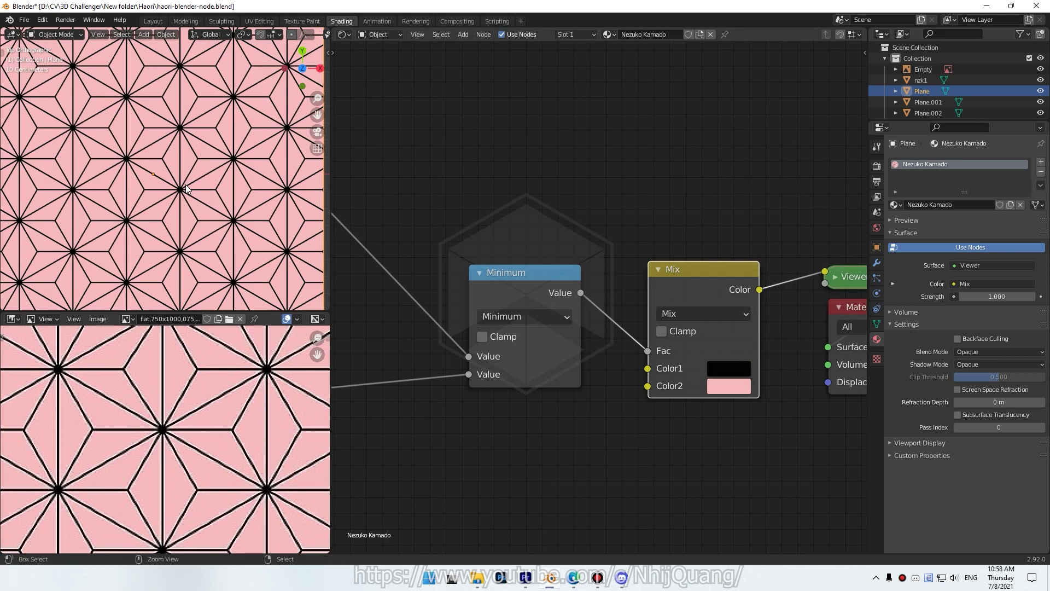
pyautogui.rightClick(178, 196)
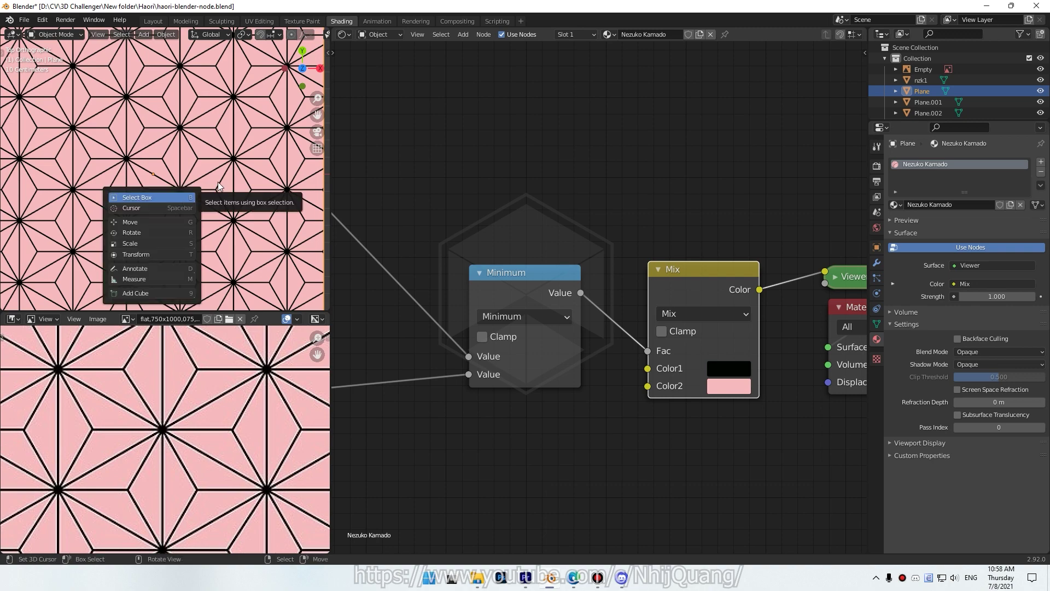
# Briefly maximise the 3D viewport and zoom, then return to the normal shading layout
pyautogui.hotkey('ctrl', 'space')
pyautogui.scroll(-5, 182, 207)
pyautogui.scroll(-2, 270, 278)
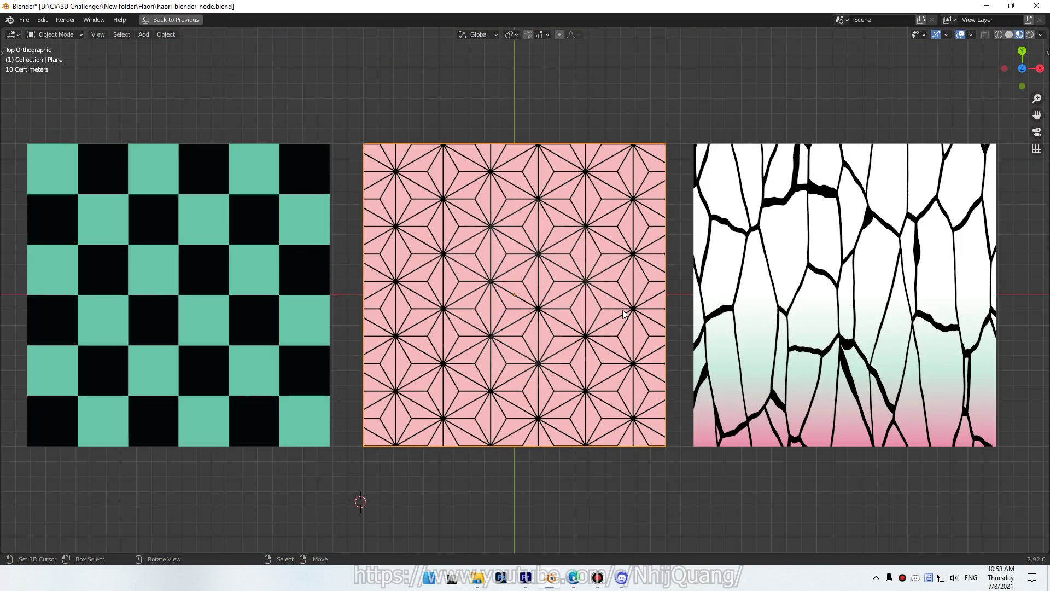
pyautogui.hotkey('ctrl', 'space')
# Reframe the whole node tree in the Shader Editor and nudge one node to tidy the layout
pyautogui.scroll(5, 167, 189)
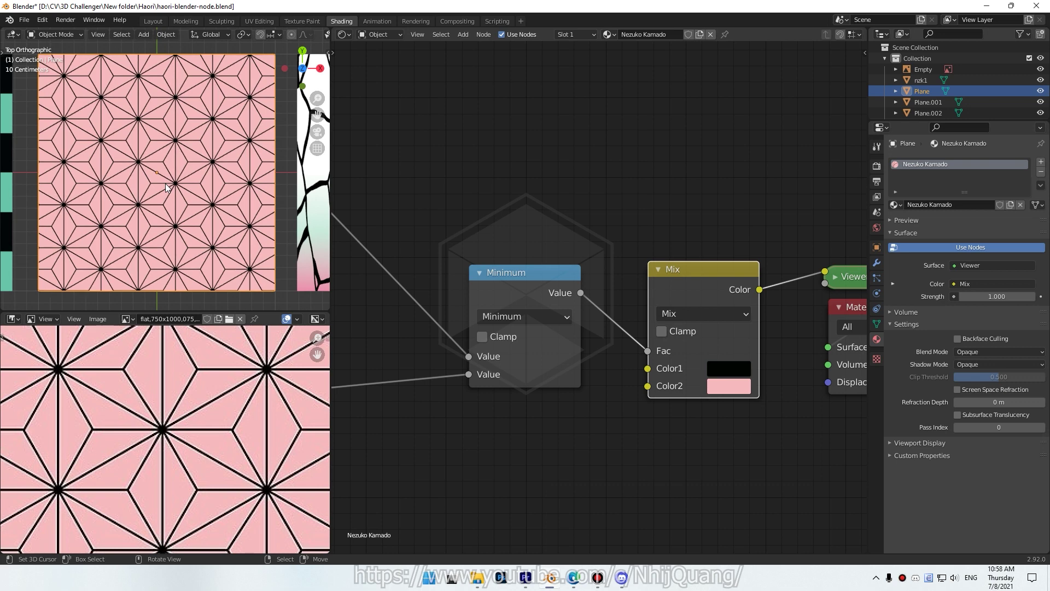
pyautogui.scroll(-3, 560, 354)
pyautogui.scroll(-3, 576, 366)
pyautogui.scroll(-3, 576, 365)
pyautogui.moveTo(547, 386)
pyautogui.mouseDown(button='middle')
pyautogui.moveTo(700, 394)
pyautogui.moveTo(776, 375)
pyautogui.moveTo(762, 380)
pyautogui.mouseUp(button='middle')
pyautogui.moveTo(551, 227)
pyautogui.mouseDown(button='middle')
pyautogui.moveTo(746, 371)
pyautogui.moveTo(690, 222)
pyautogui.mouseUp(button='middle')
pyautogui.moveTo(662, 394); pyautogui.dragTo(657, 388, button='middle')
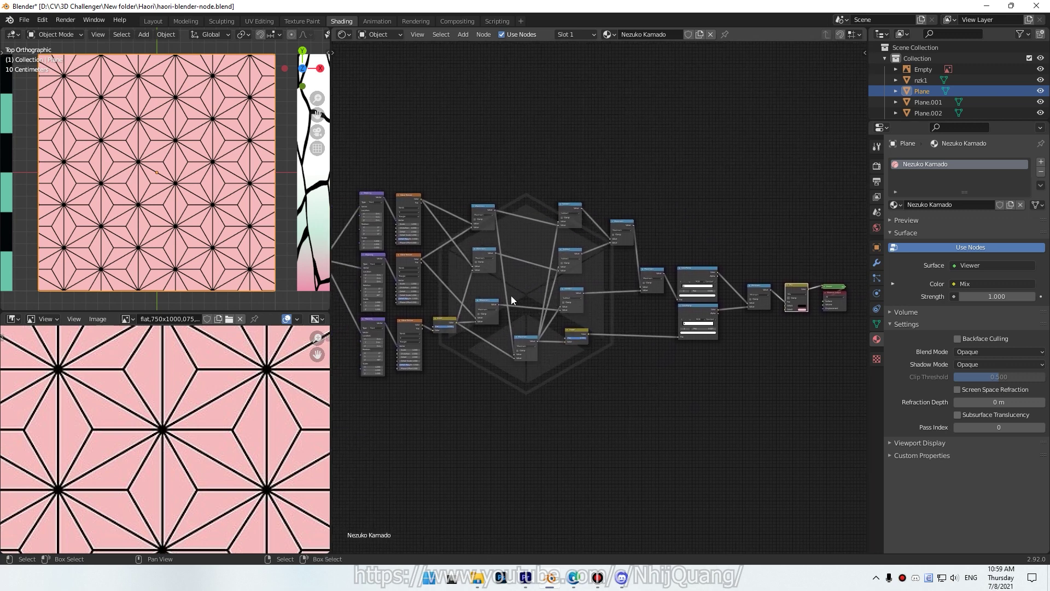
pyautogui.moveTo(521, 344); pyautogui.dragTo(524, 334)
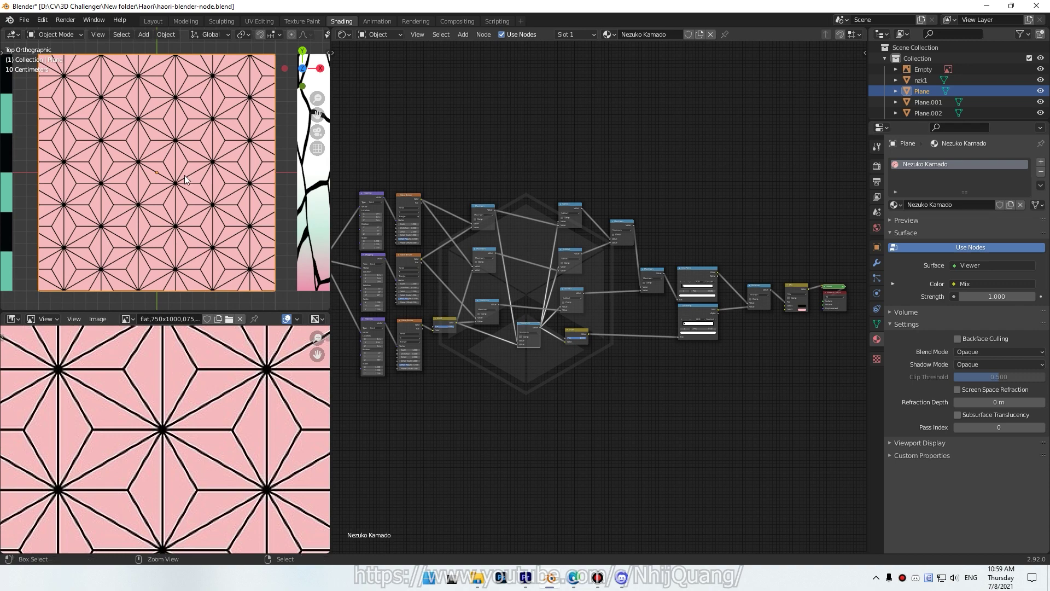
# Maximise the 3D viewport and zoom in on the pink Asanoha star pattern with black lines
pyautogui.hotkey('ctrl', 'space')
pyautogui.scroll(-2, 490, 317)
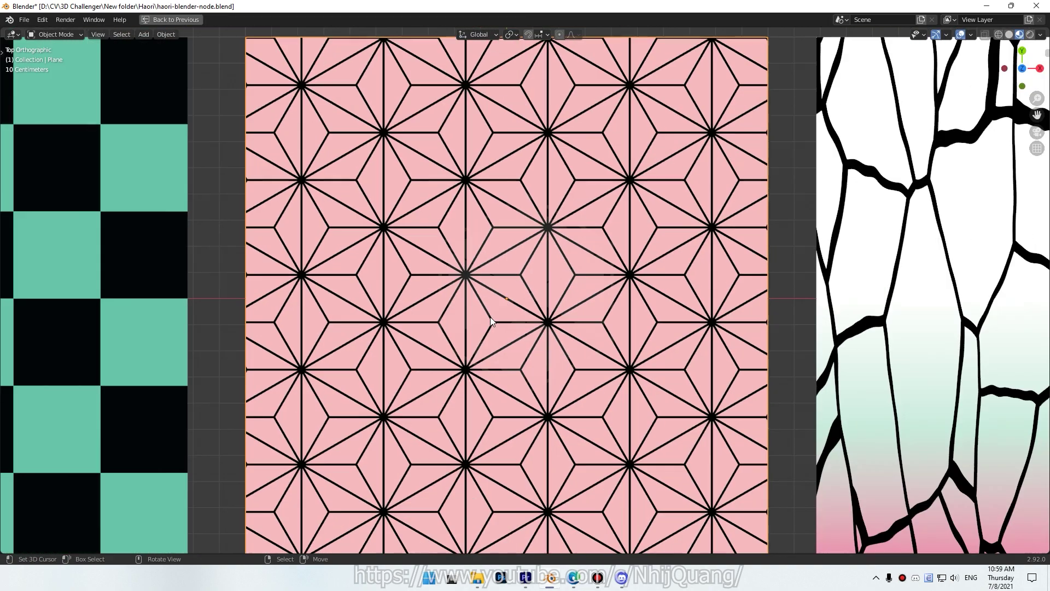
pyautogui.scroll(-1, 496, 312)
pyautogui.scroll(1, 496, 312)
pyautogui.scroll(-1, 497, 312)
pyautogui.scroll(1, 497, 312)
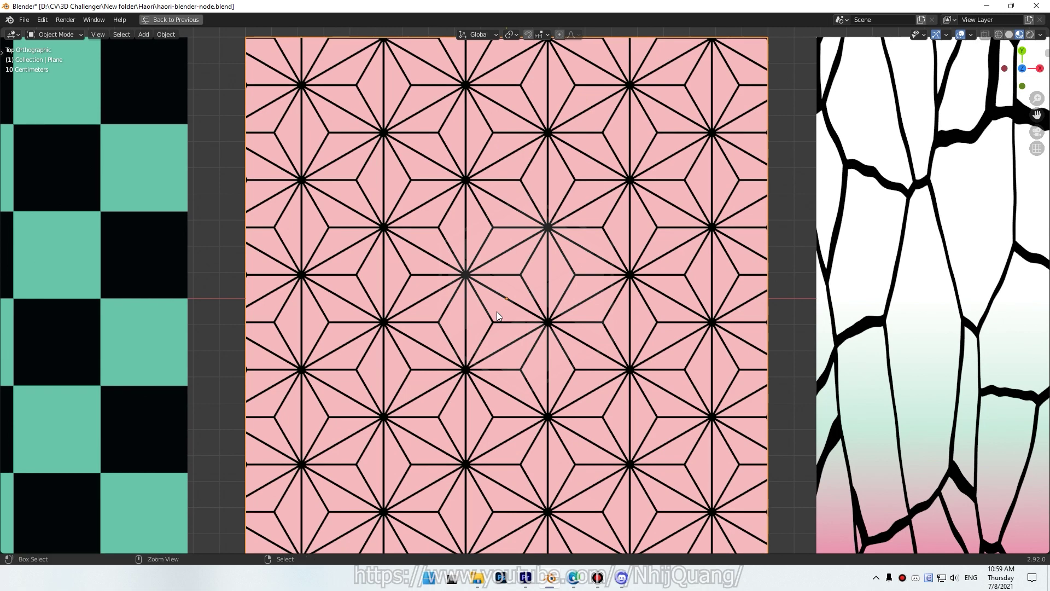